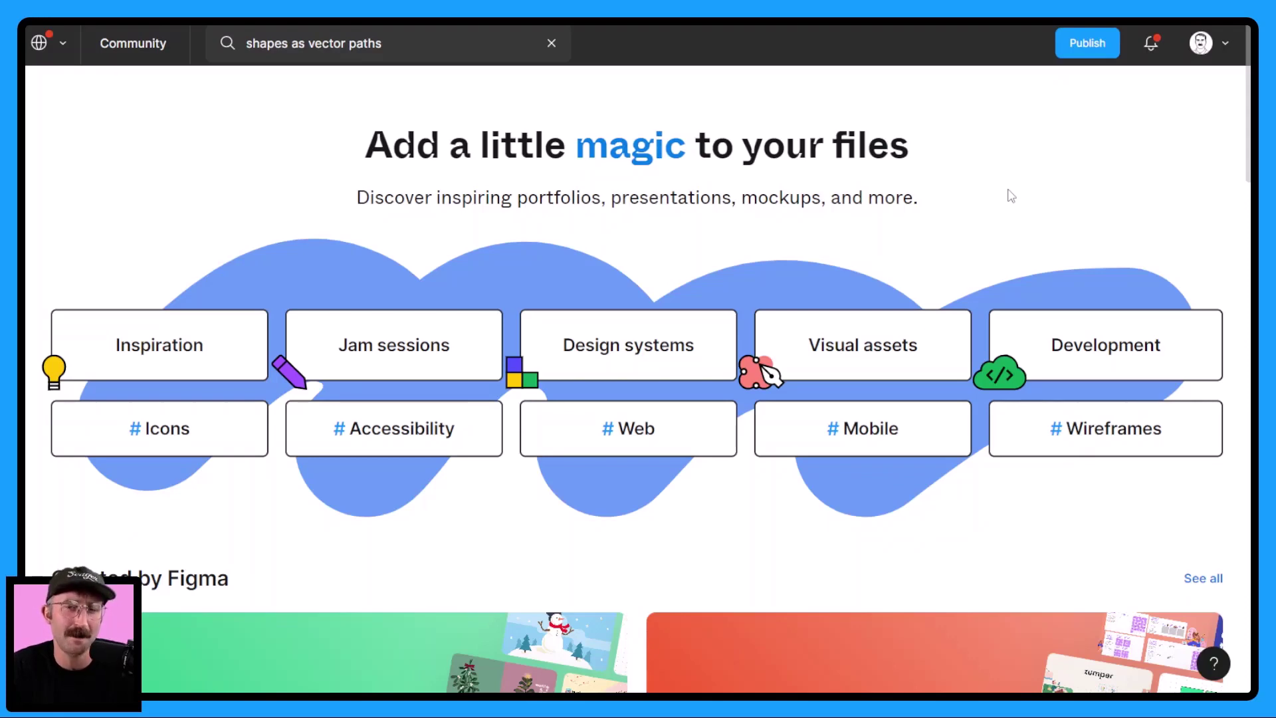
Find and open the community file "Shapes as vector paths"
{"action": "left_click", "coordinate": [389, 45]}
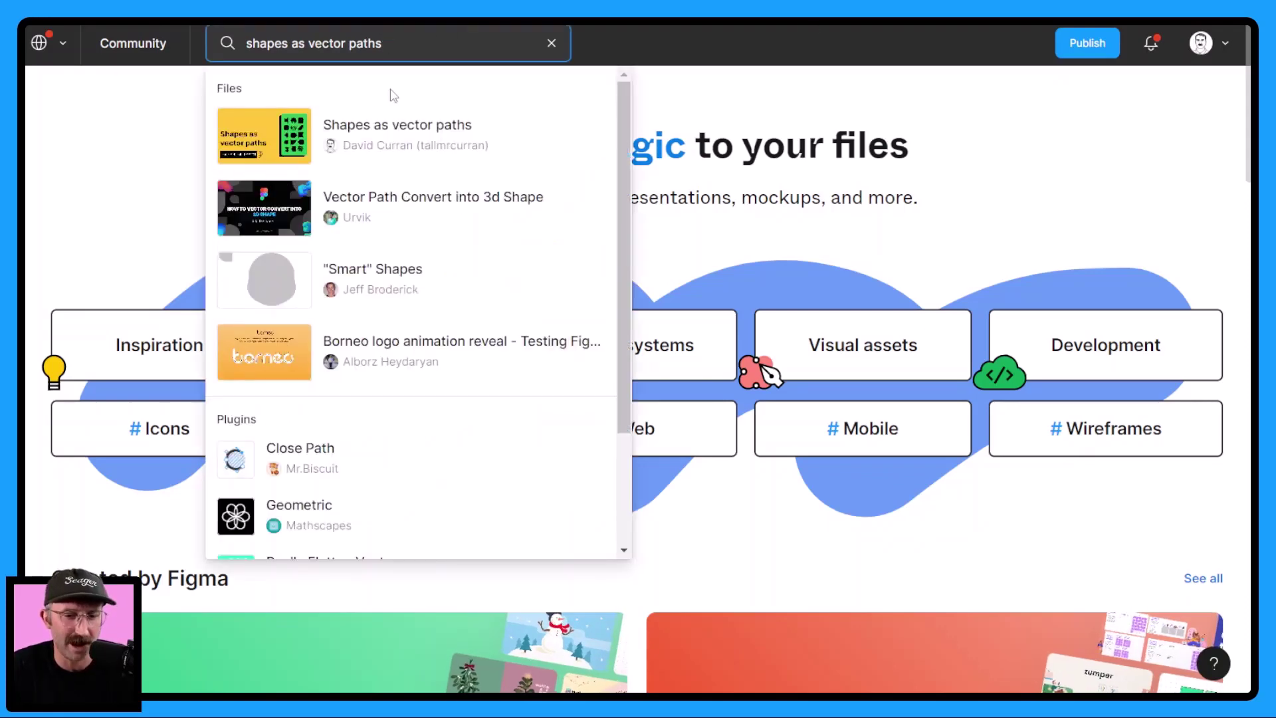
{"action": "left_click", "coordinate": [395, 144]}
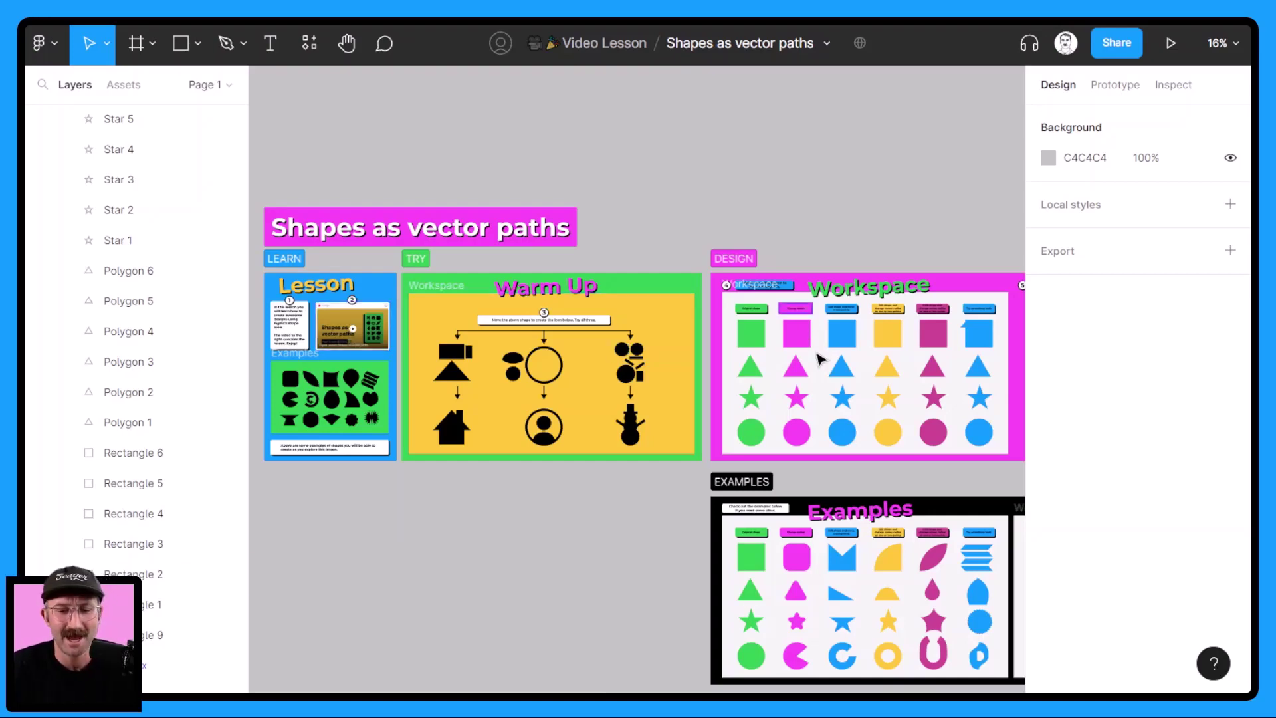
Examine the Workspace board's shape columns and their instructions, and compare them with the Examples board below
{"action": "scroll", "coordinate": [830, 350], "scroll_direction": "up", "scroll_amount": 3}
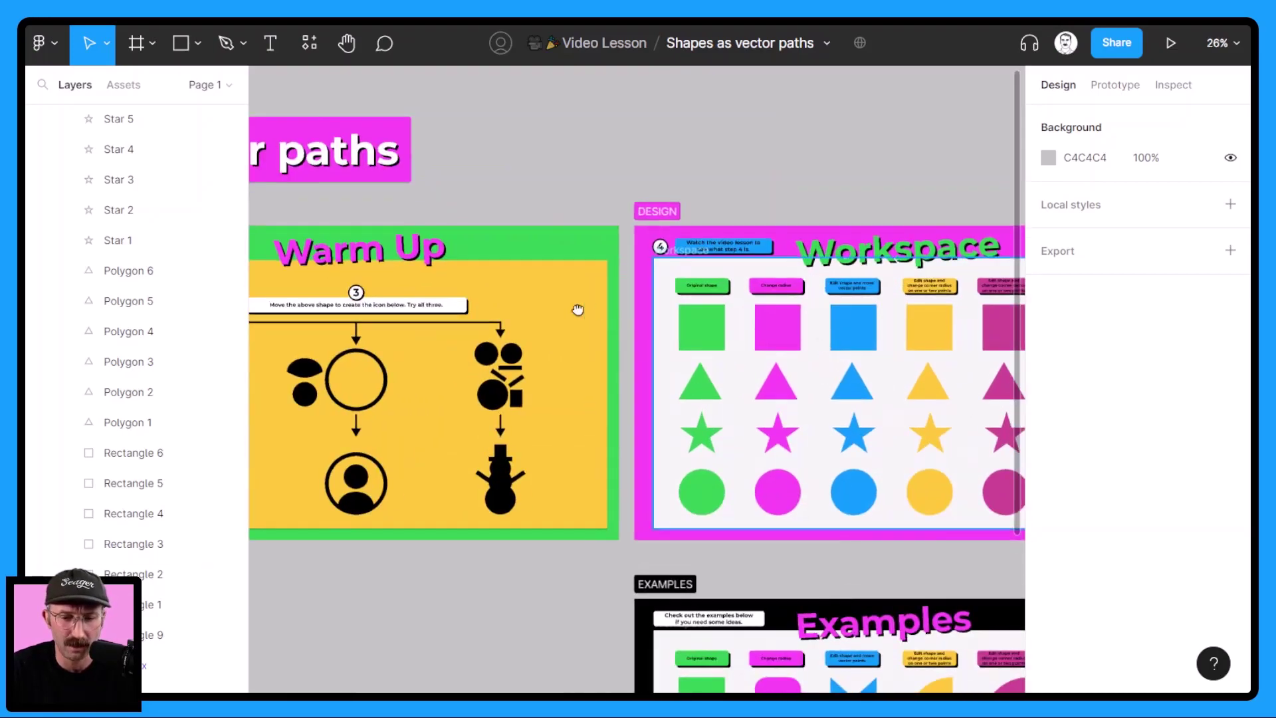
{"action": "scroll", "coordinate": [575, 308], "scroll_direction": "up", "scroll_amount": 5}
{"action": "scroll", "coordinate": [469, 331], "scroll_direction": "right", "scroll_amount": 2}
{"action": "scroll", "coordinate": [470, 331], "scroll_direction": "up", "scroll_amount": 2}
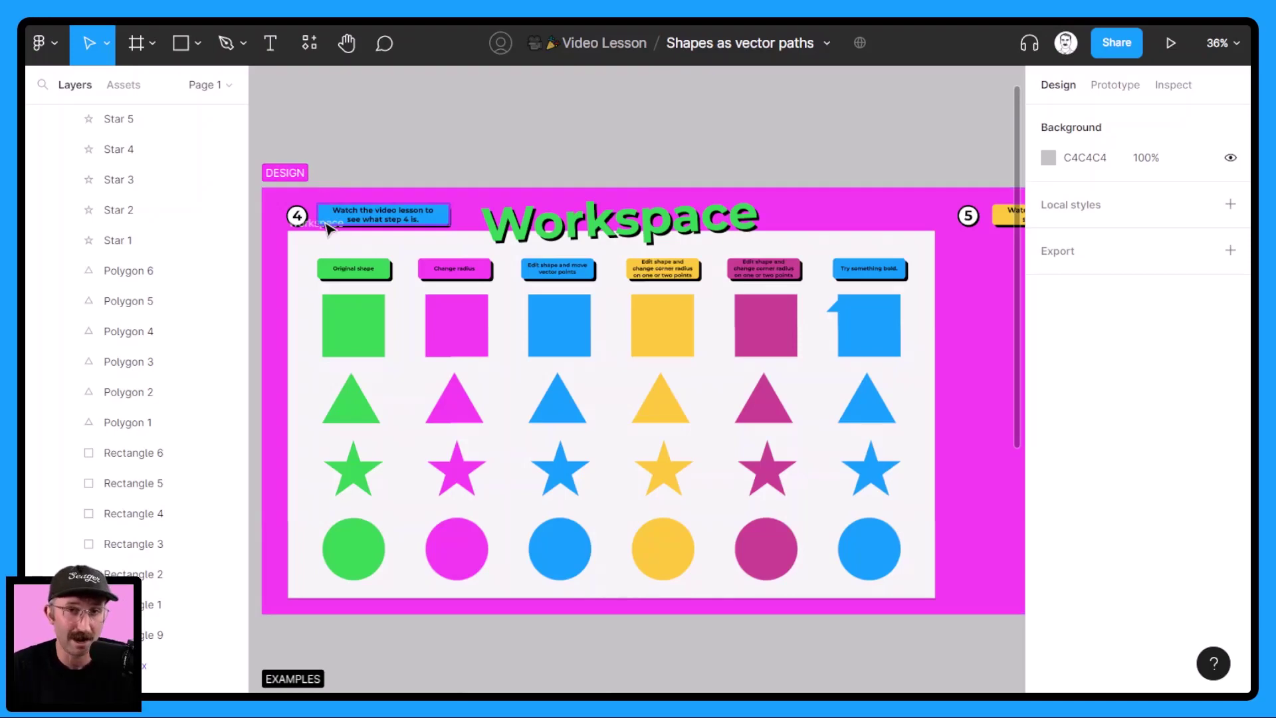
{"action": "scroll", "coordinate": [382, 322], "scroll_direction": "up", "scroll_amount": 3}
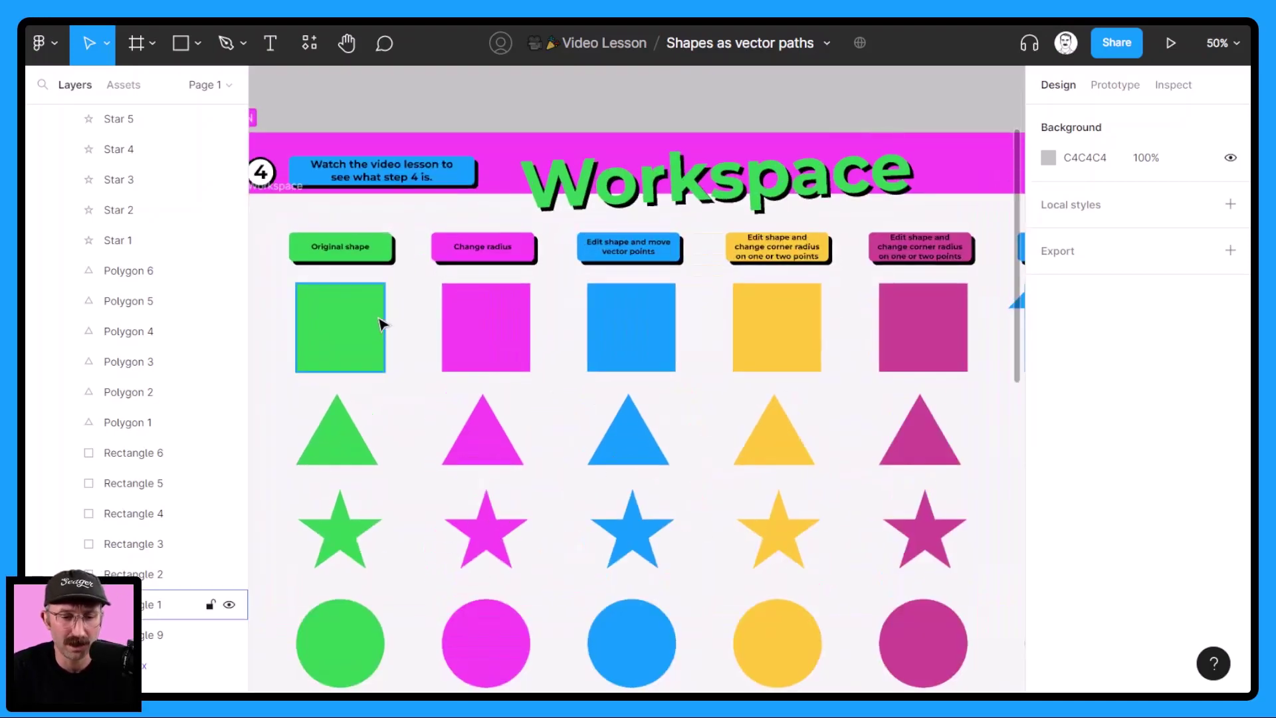
{"action": "scroll", "coordinate": [399, 298], "scroll_direction": "down", "scroll_amount": 1}
{"action": "scroll", "coordinate": [399, 298], "scroll_direction": "left", "scroll_amount": 1}
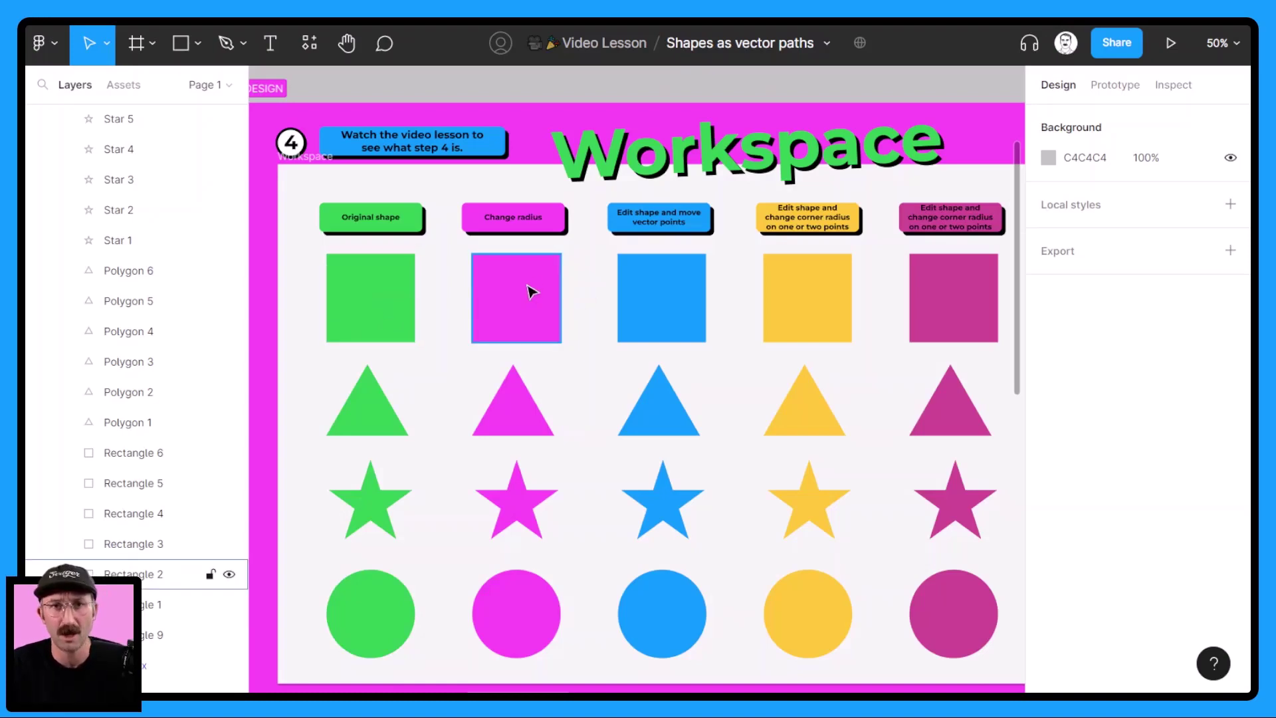
{"action": "scroll", "coordinate": [556, 314], "scroll_direction": "down", "scroll_amount": 10}
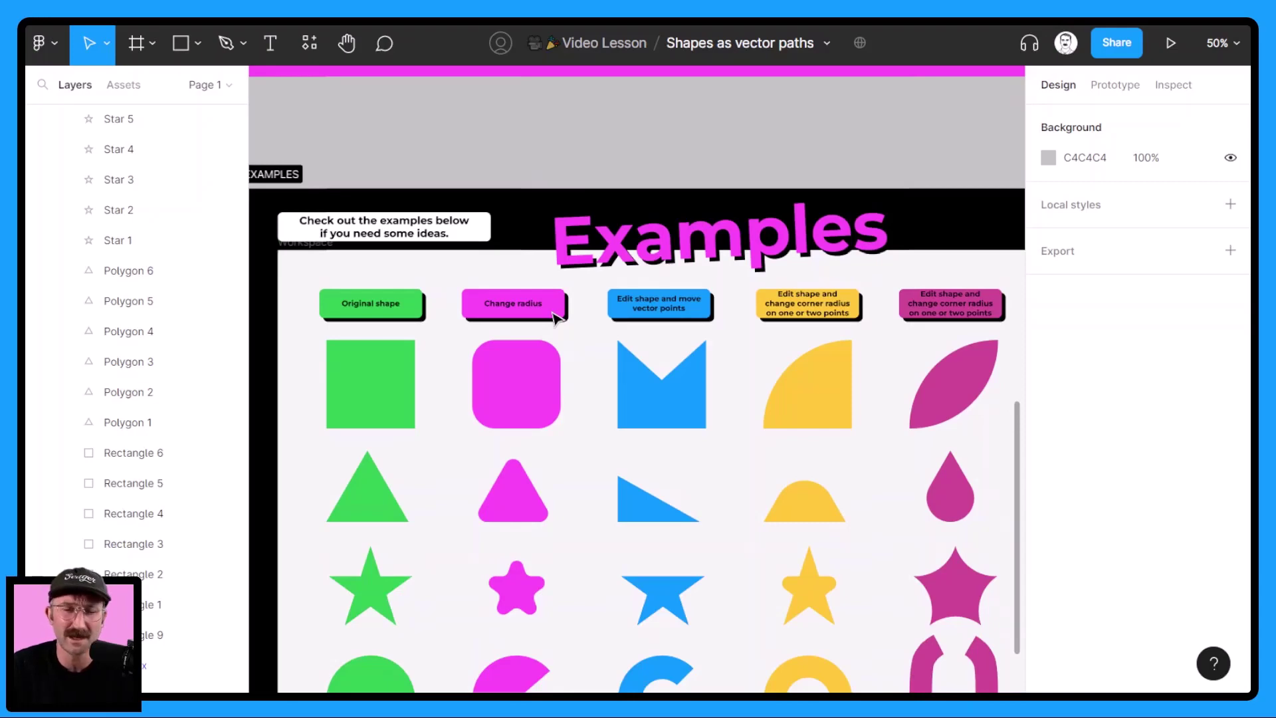
{"action": "scroll", "coordinate": [554, 317], "scroll_direction": "up", "scroll_amount": 7}
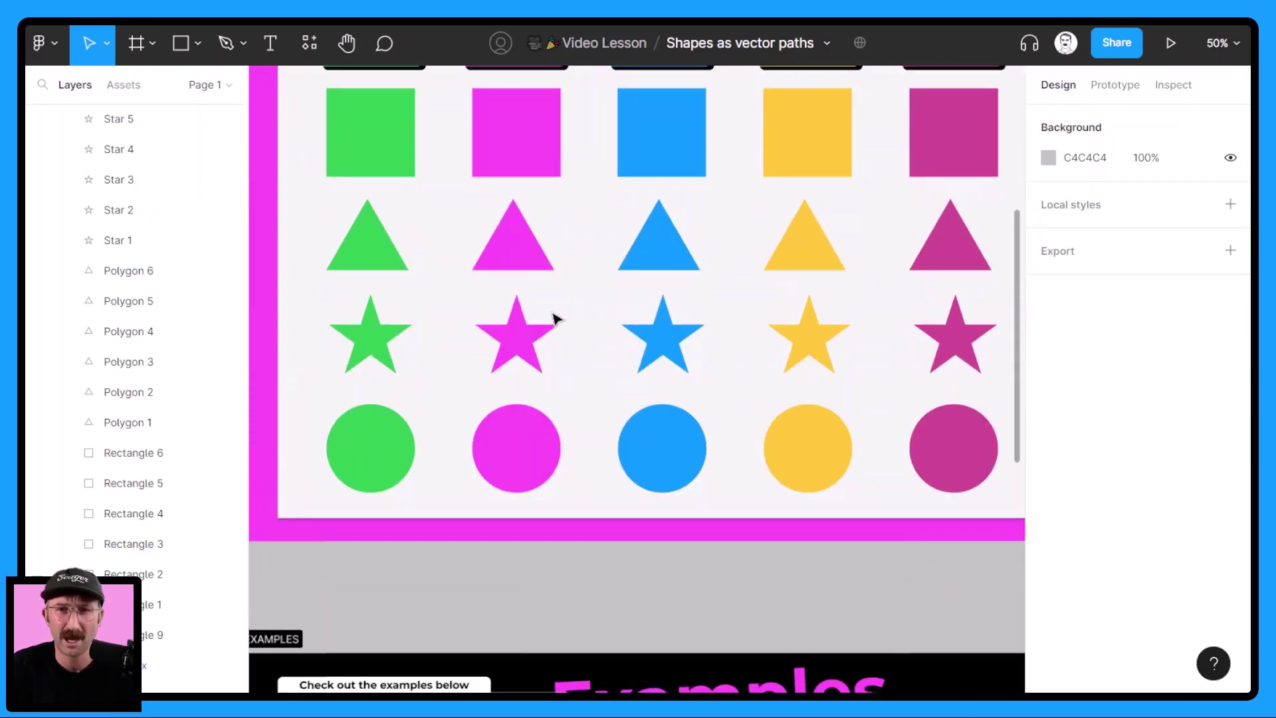
{"action": "scroll", "coordinate": [556, 319], "scroll_direction": "up", "scroll_amount": 2}
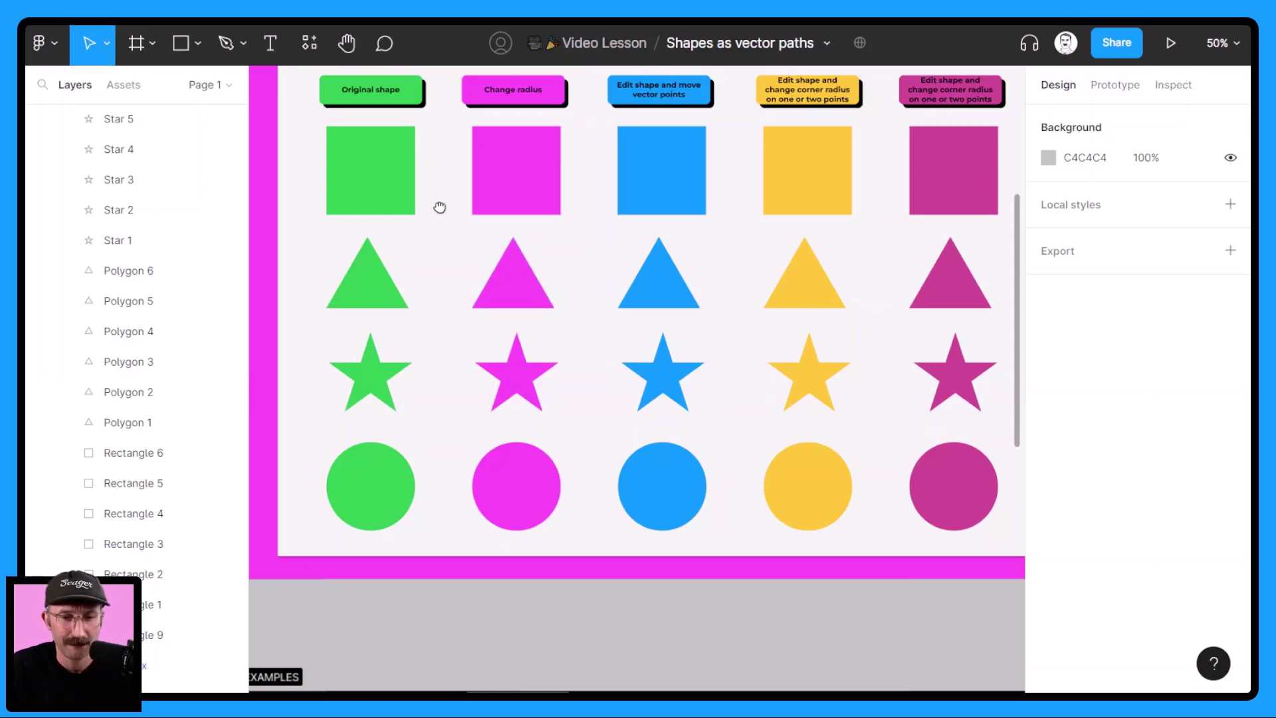
Round the corners of the magenta square in the "Change radius" column to a radius of 27
{"action": "scroll", "coordinate": [436, 206], "scroll_direction": "up", "scroll_amount": 3}
{"action": "scroll", "coordinate": [544, 233], "scroll_direction": "up", "scroll_amount": 2}
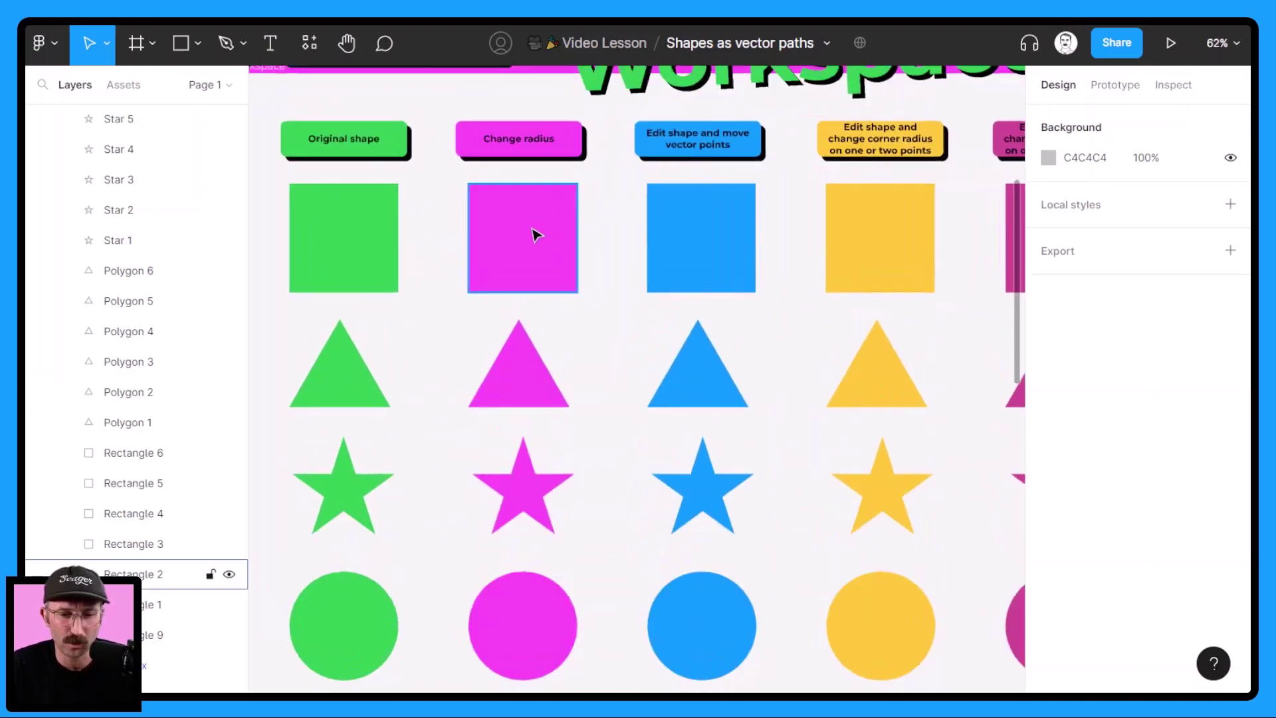
{"action": "scroll", "coordinate": [533, 270], "scroll_direction": "up", "scroll_amount": 1}
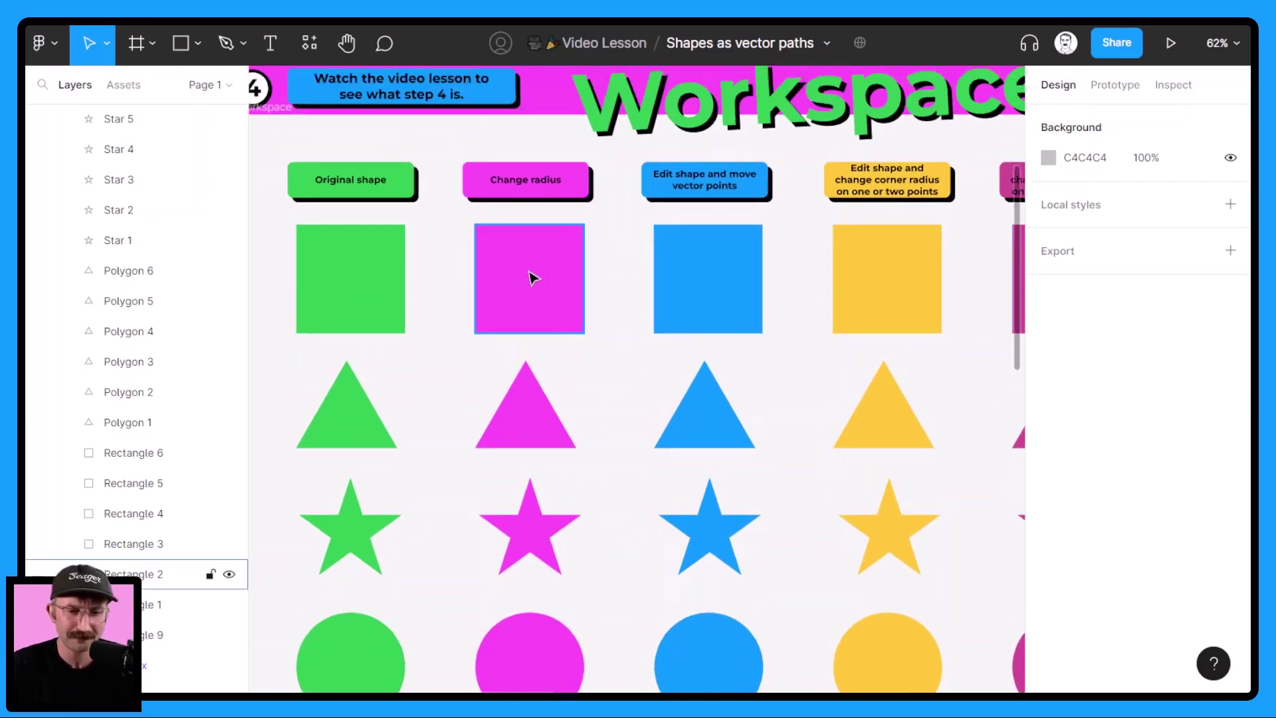
{"action": "left_click", "coordinate": [533, 287]}
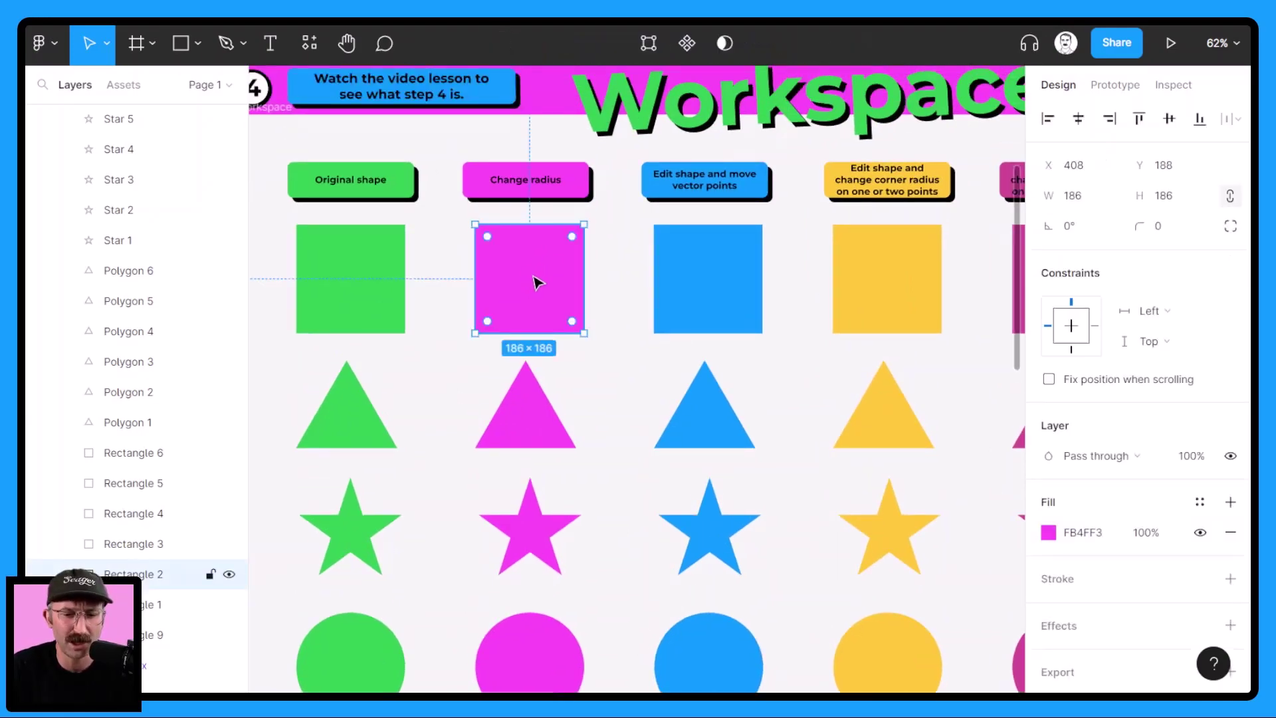
{"action": "scroll", "coordinate": [559, 262], "scroll_direction": "down", "scroll_amount": 3}
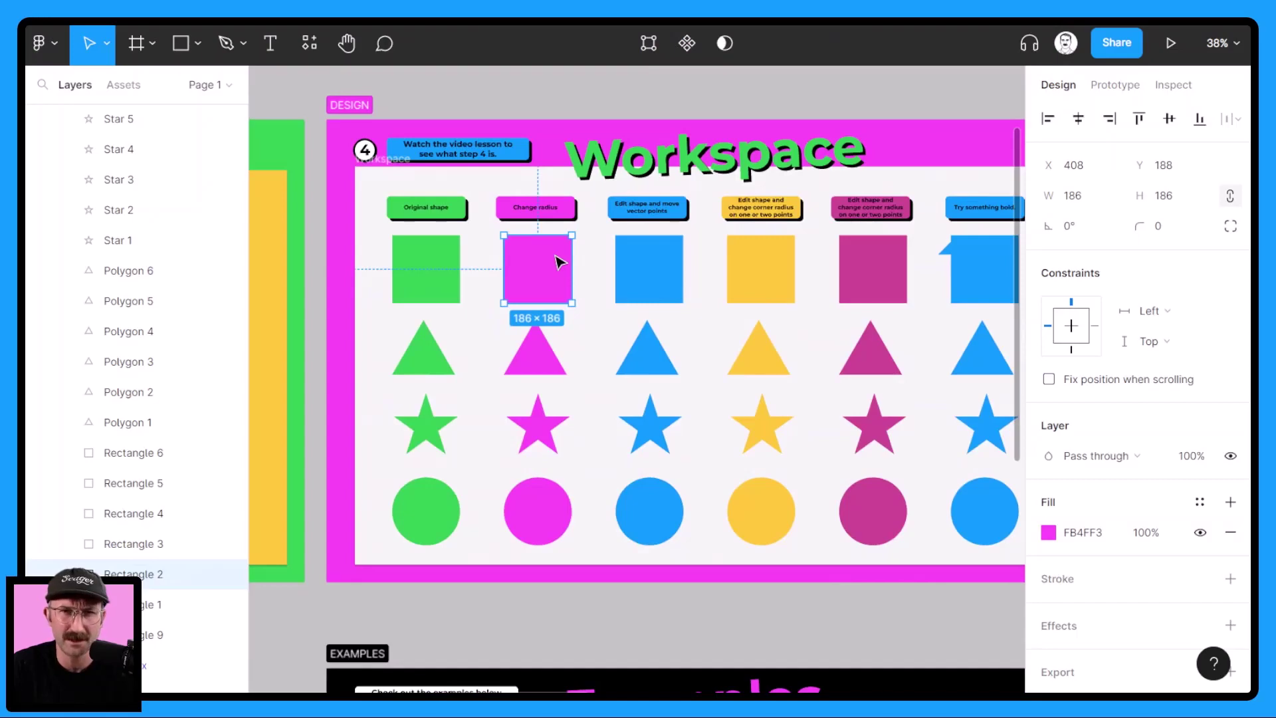
{"action": "scroll", "coordinate": [558, 262], "scroll_direction": "up", "scroll_amount": 4}
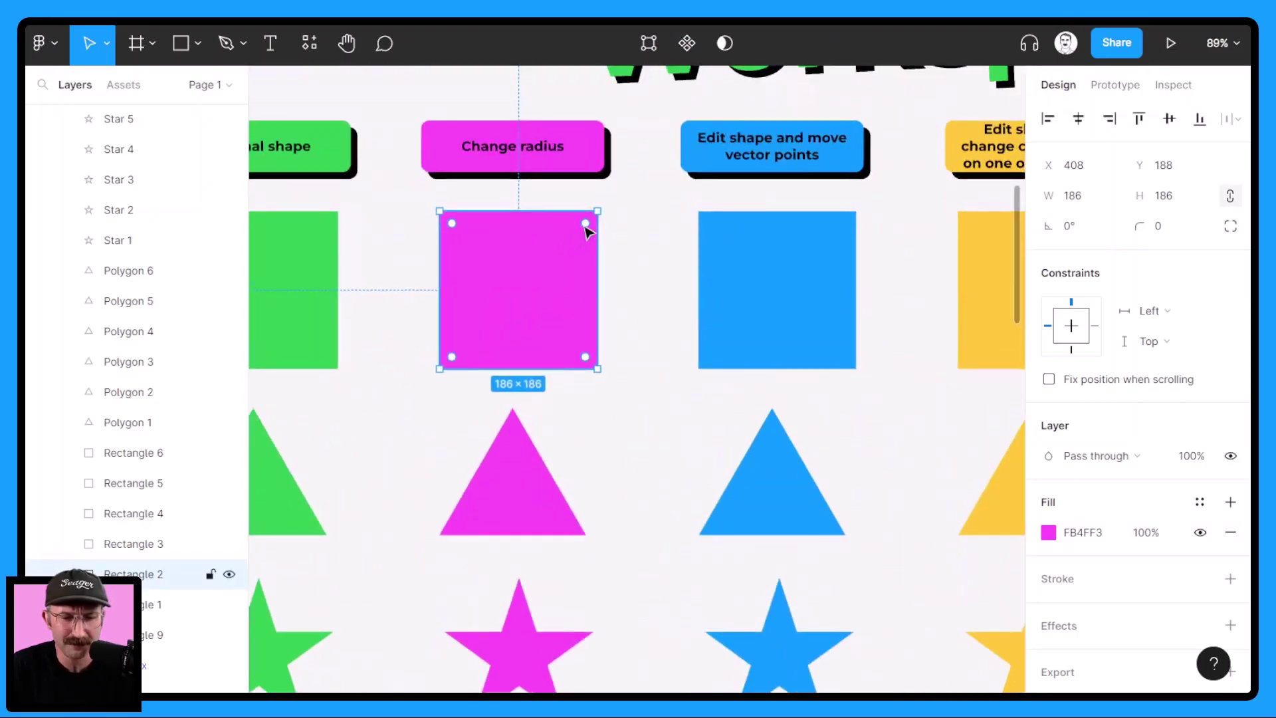
{"action": "left_click_drag", "start_coordinate": [585, 231], "coordinate": [584, 251]}
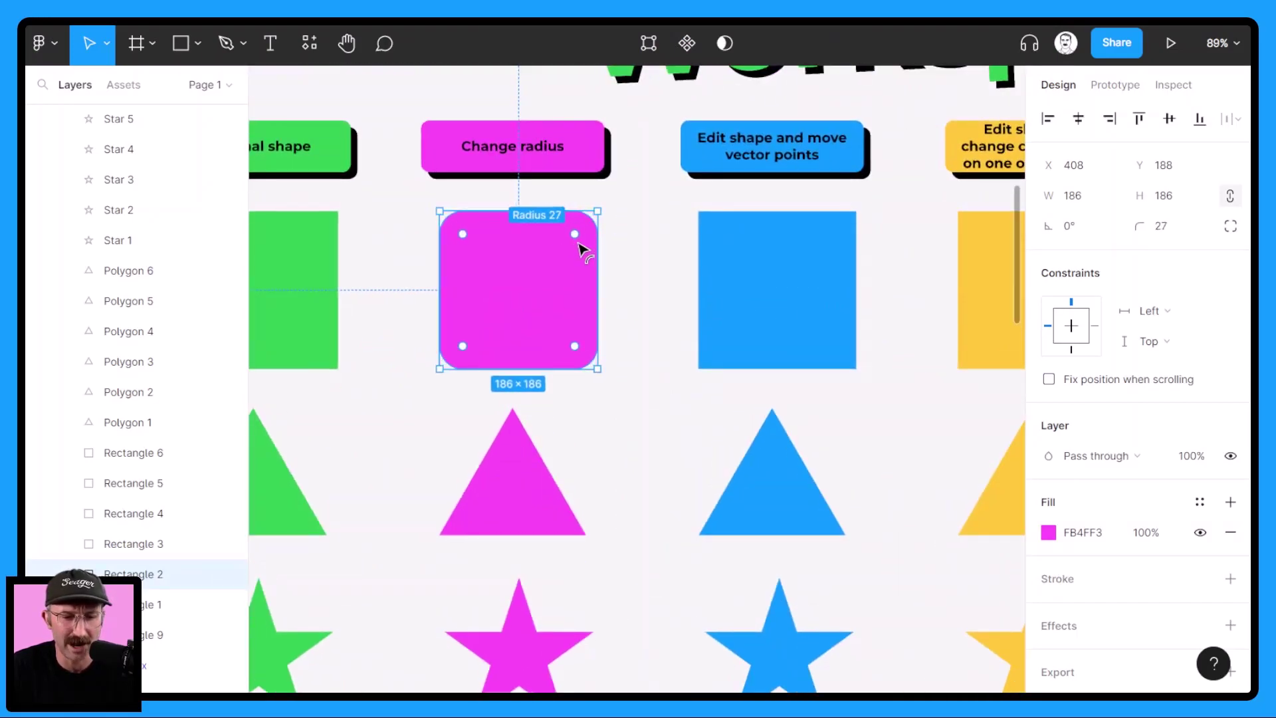
Round the magenta triangle's corners to a radius of 20 and the magenta star's corners to a radius of 11
{"action": "left_click", "coordinate": [527, 469]}
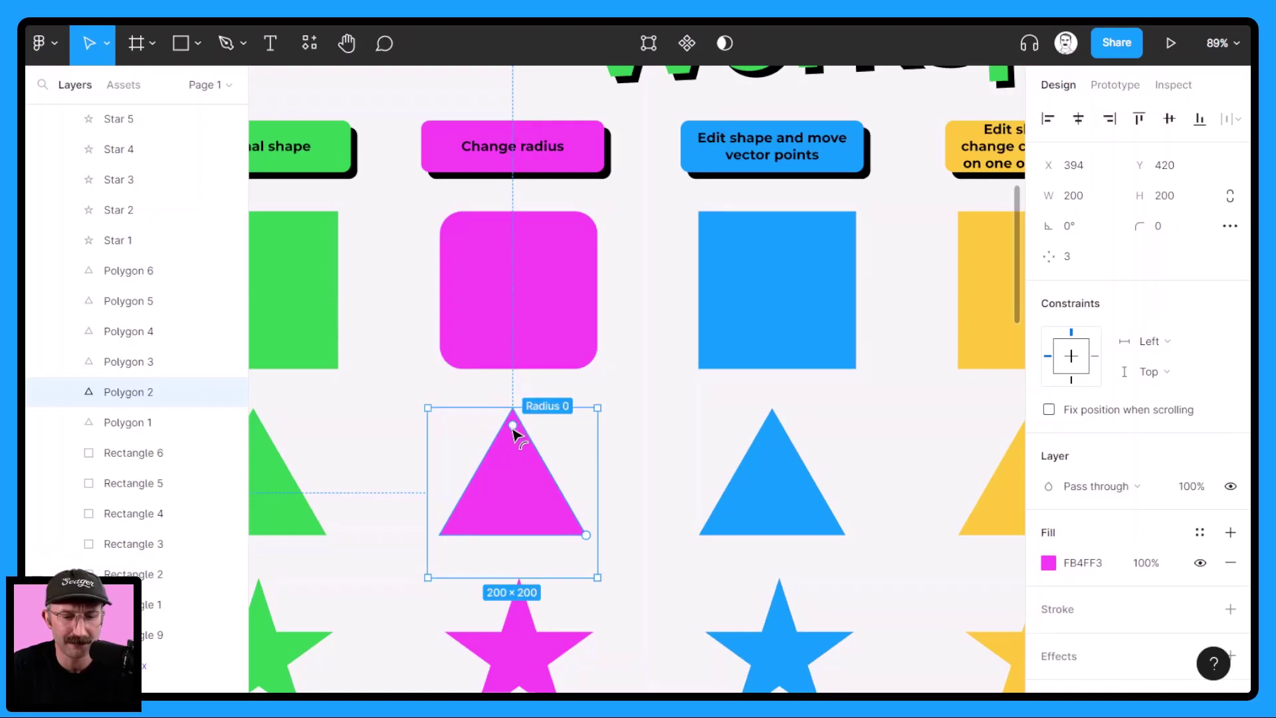
{"action": "left_click_drag", "start_coordinate": [514, 425], "coordinate": [517, 446]}
{"action": "scroll", "coordinate": [512, 498], "scroll_direction": "down", "scroll_amount": 3}
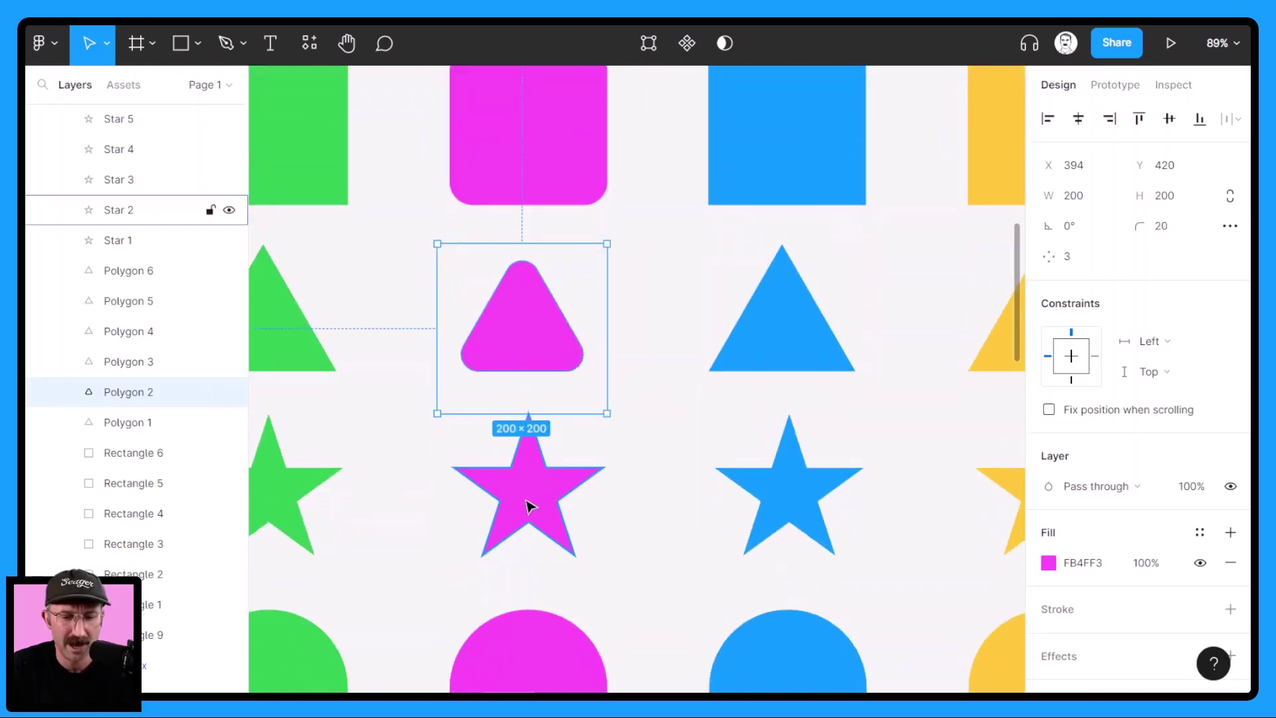
{"action": "left_click", "coordinate": [530, 459]}
{"action": "left_click_drag", "start_coordinate": [528, 432], "coordinate": [530, 450]}
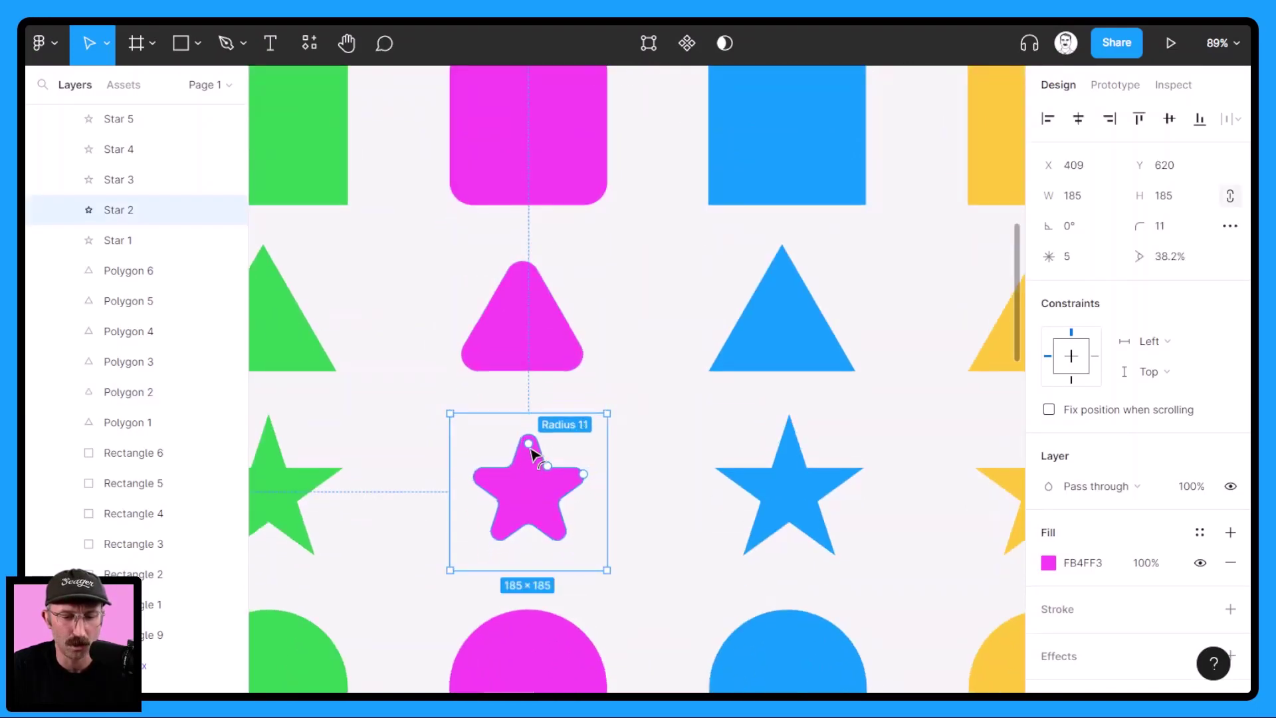
Cut a V-shaped notch into the blue square by adding a point midway along its top edge and moving it down to Y 299.5
{"action": "scroll", "coordinate": [532, 499], "scroll_direction": "down", "scroll_amount": 1}
{"action": "scroll", "coordinate": [532, 498], "scroll_direction": "down", "scroll_amount": 3}
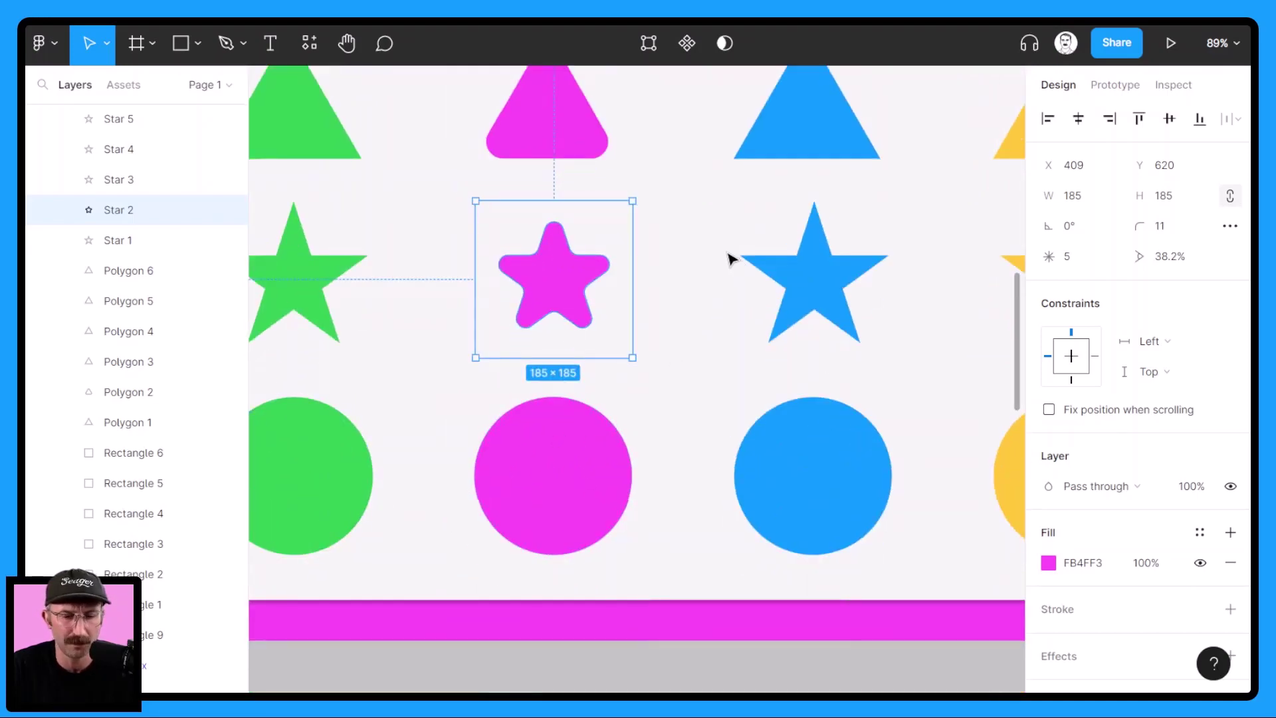
{"action": "scroll", "coordinate": [723, 233], "scroll_direction": "up", "scroll_amount": 5}
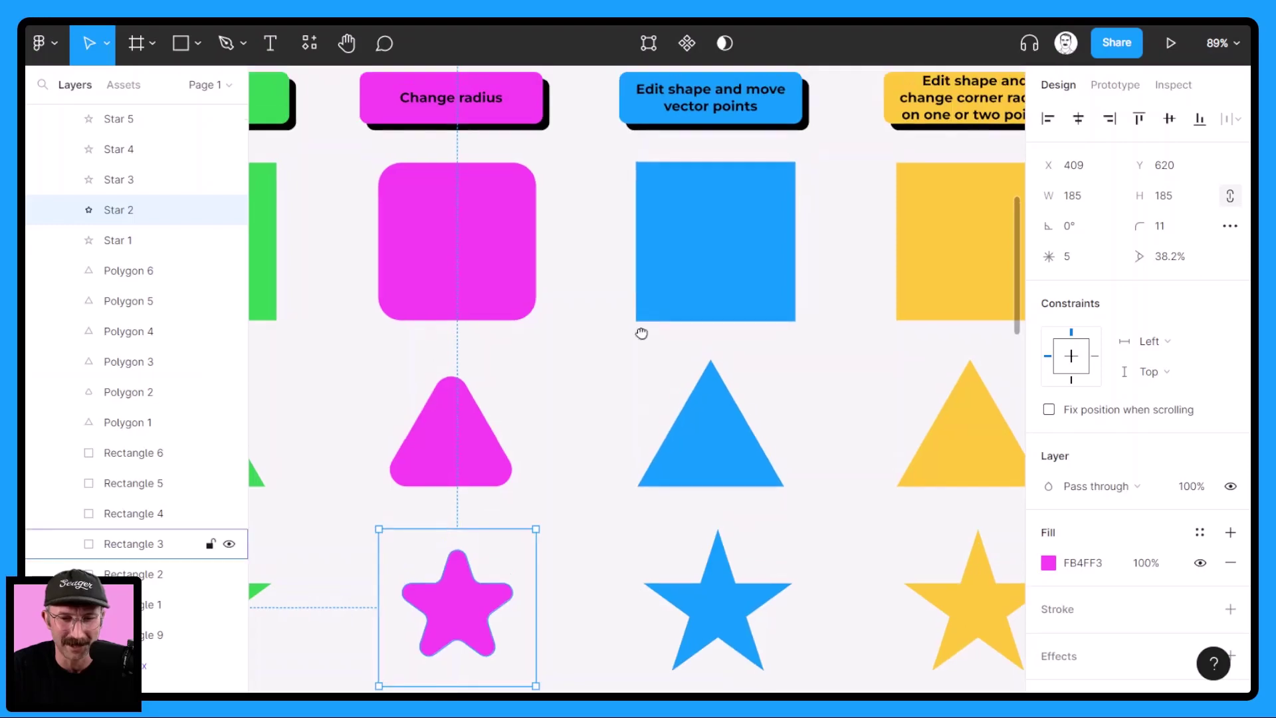
{"action": "scroll", "coordinate": [641, 333], "scroll_direction": "up", "scroll_amount": 2}
{"action": "left_click", "coordinate": [686, 297]}
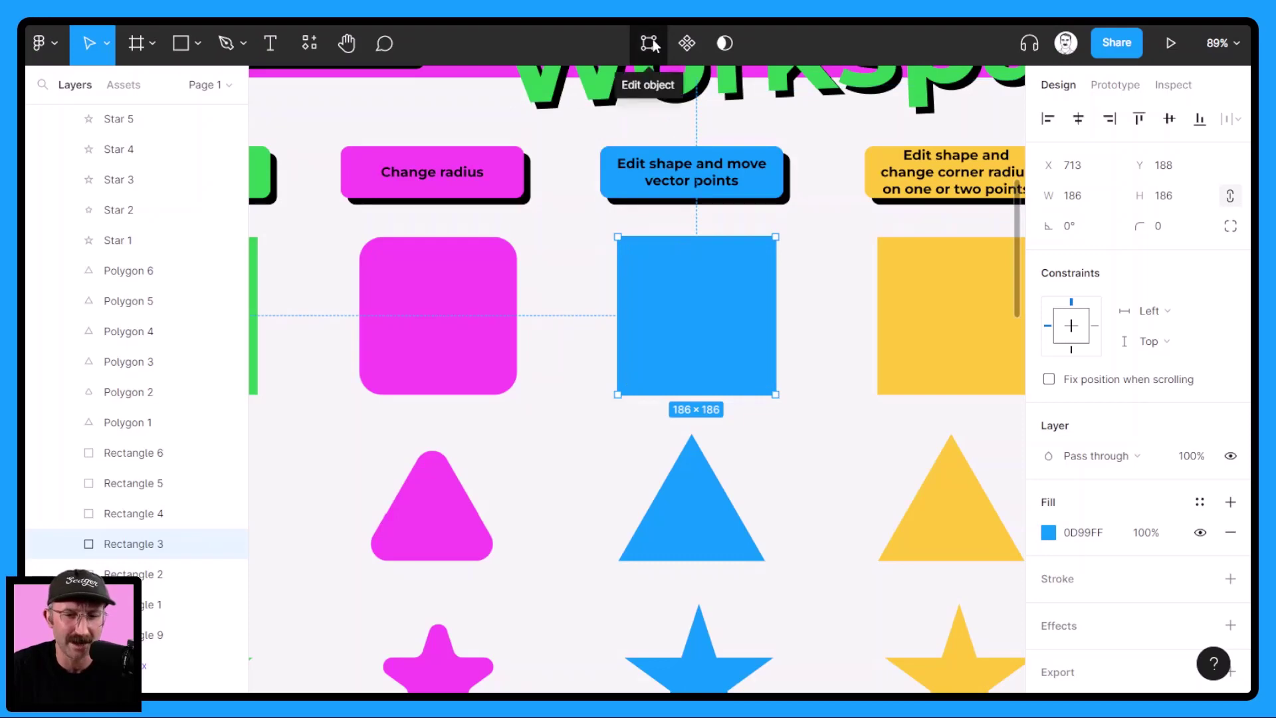
{"action": "double_click", "coordinate": [681, 310]}
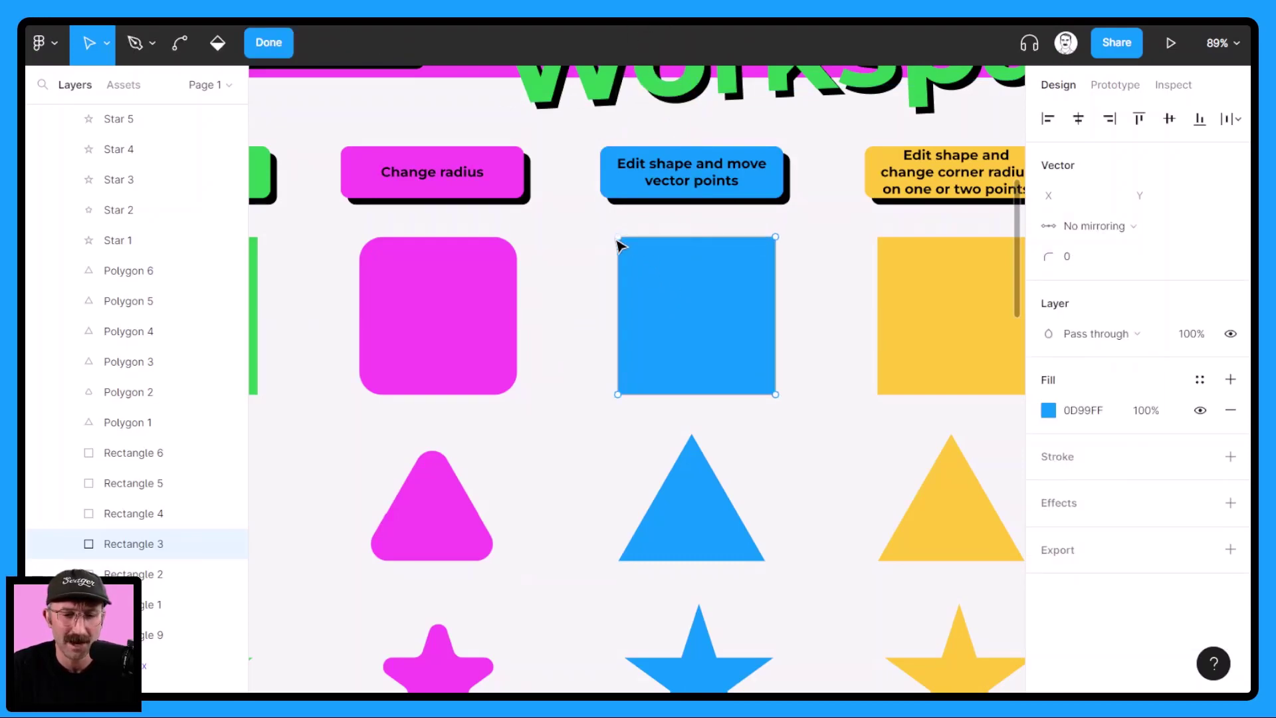
{"action": "left_click_drag", "start_coordinate": [619, 241], "coordinate": [666, 267]}
{"action": "key", "text": "ctrl+z"}
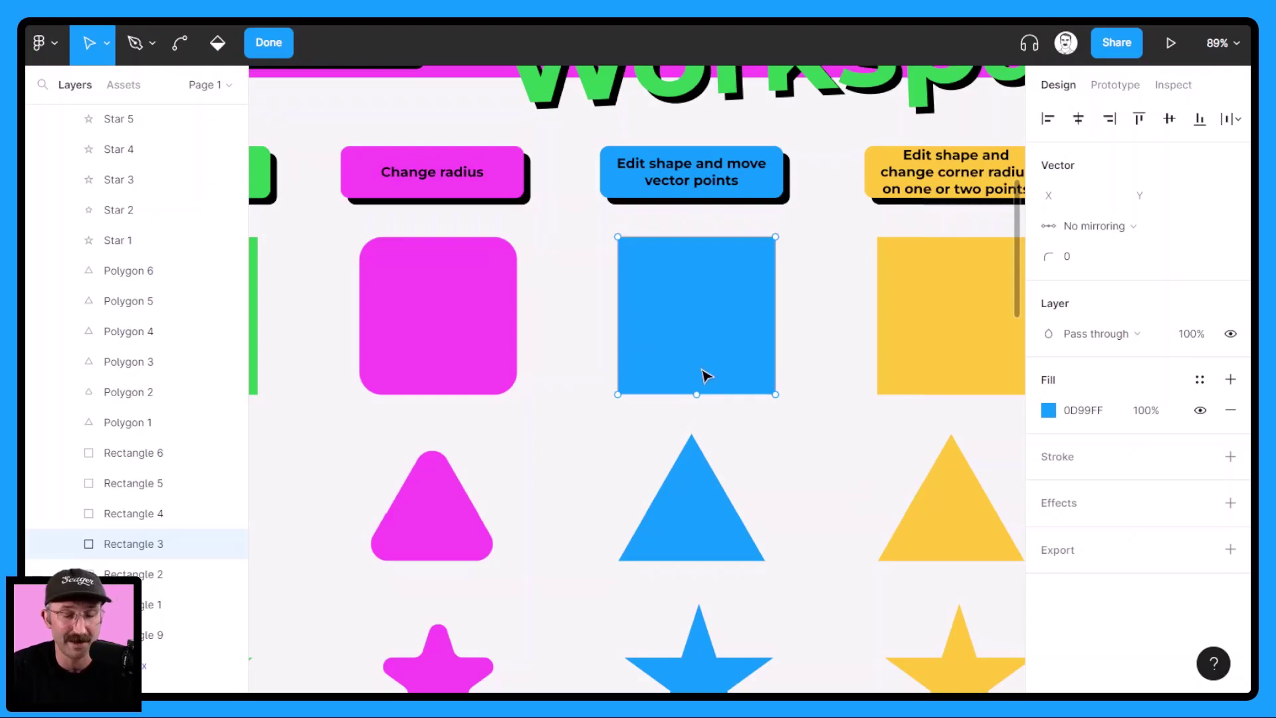
{"action": "left_click", "coordinate": [698, 238]}
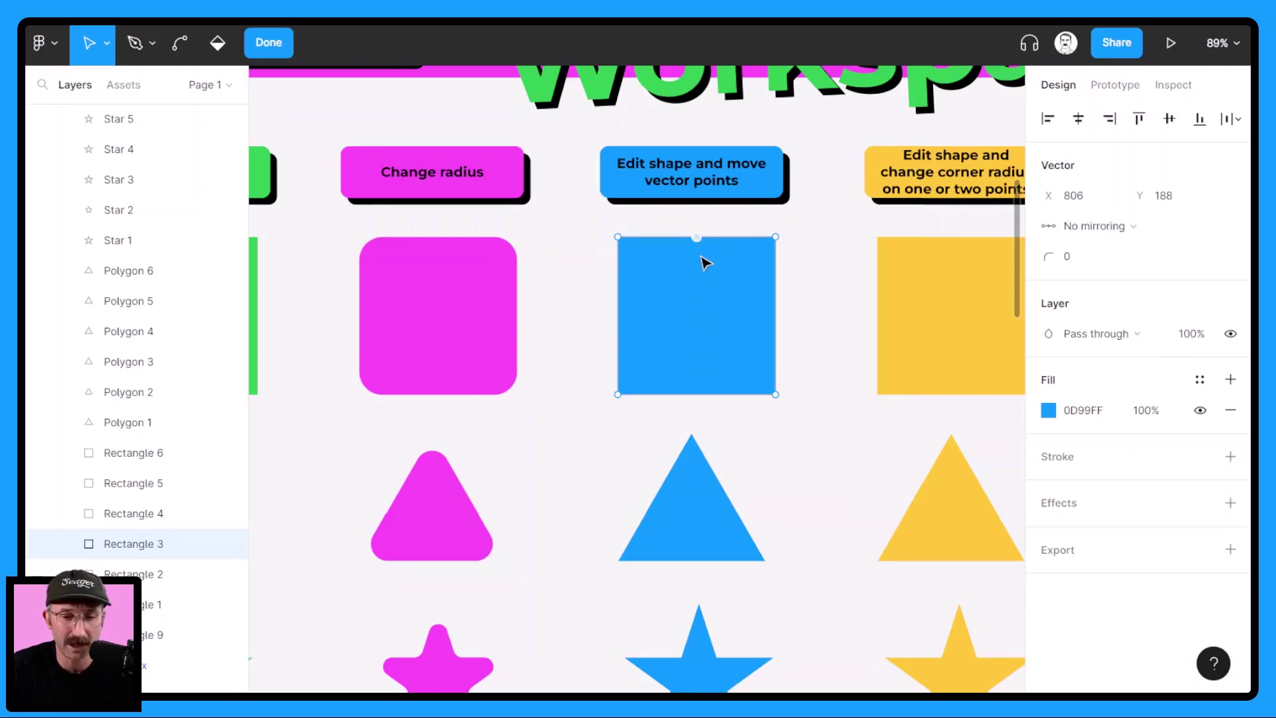
{"action": "left_click_drag", "start_coordinate": [698, 238], "coordinate": [684, 337]}
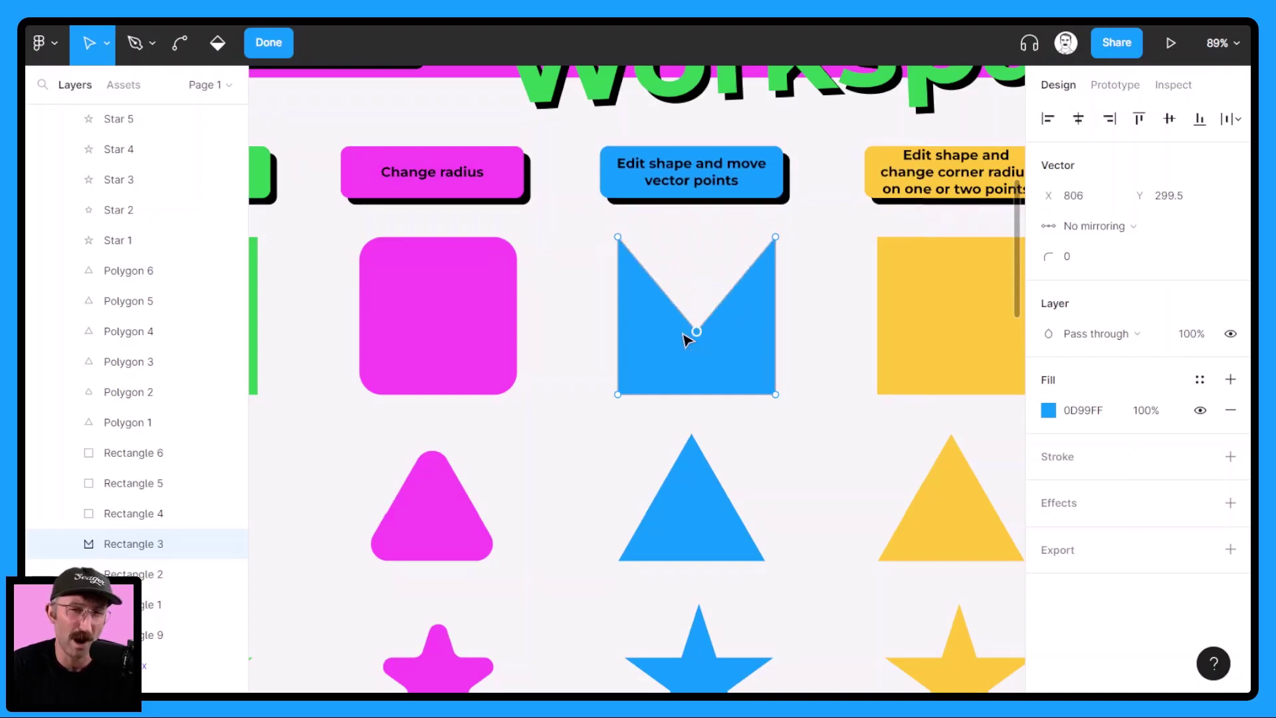
{"action": "left_click", "coordinate": [678, 514]}
{"action": "key", "text": "Escape"}
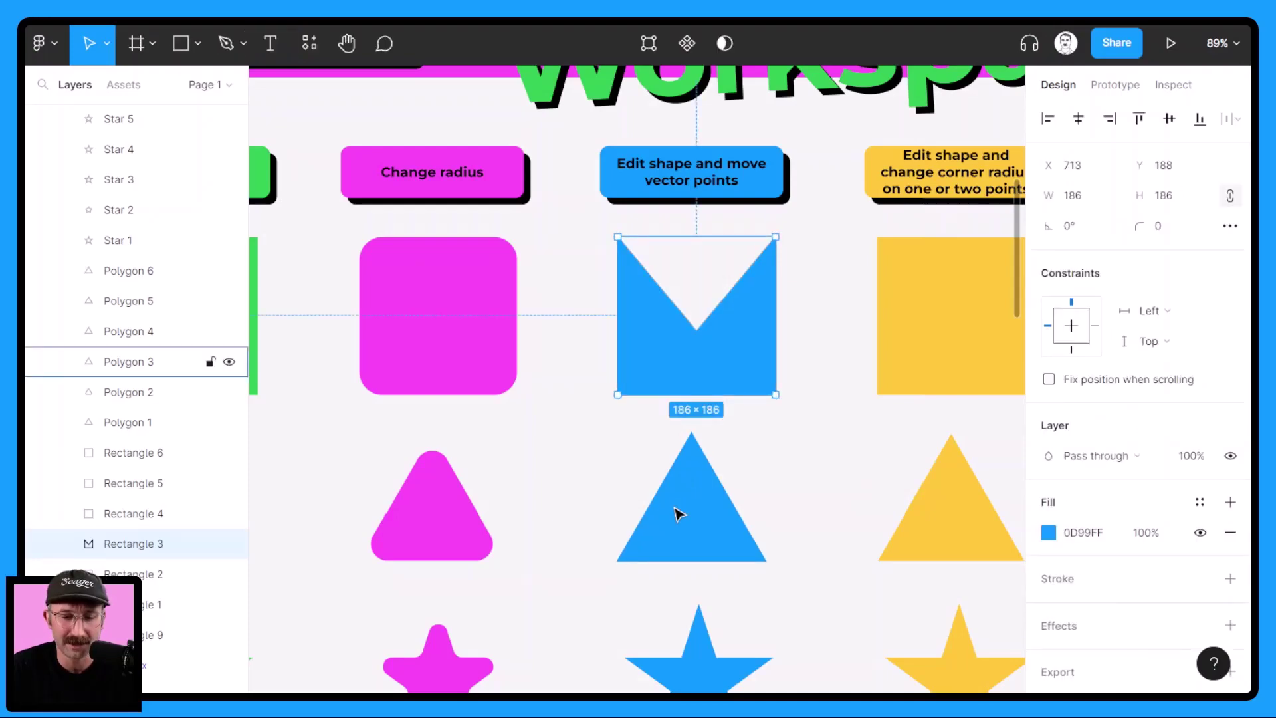
Reshape the blue triangle into a right triangle by moving its apex above the lower-left corner, to X 713.4, Y 487.5
{"action": "left_click", "coordinate": [678, 514]}
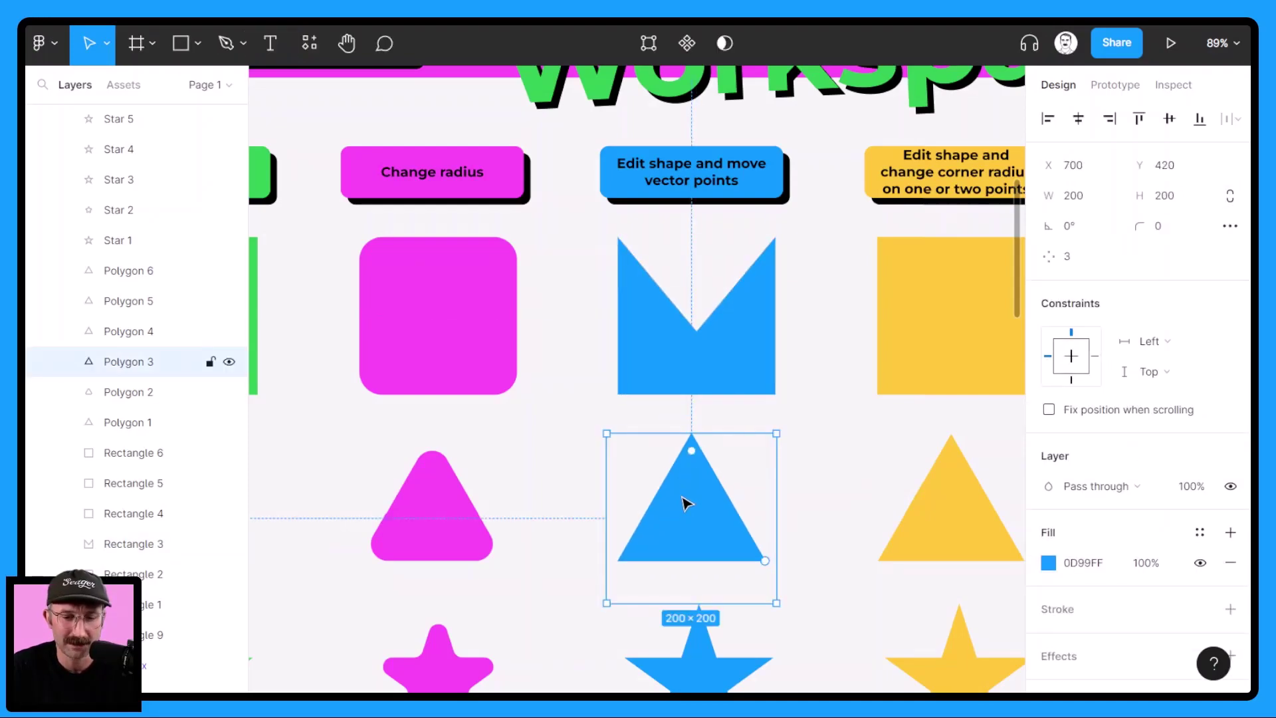
{"action": "left_click", "coordinate": [648, 43]}
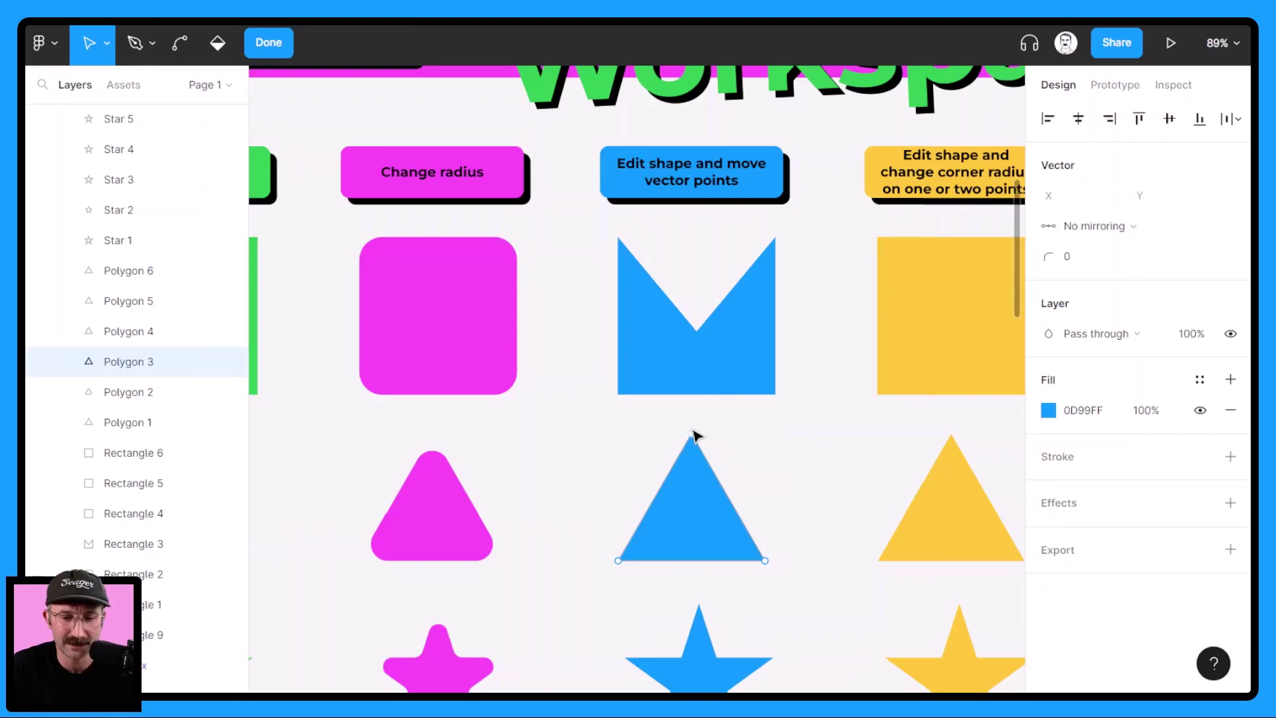
{"action": "left_click_drag", "start_coordinate": [693, 436], "coordinate": [620, 492]}
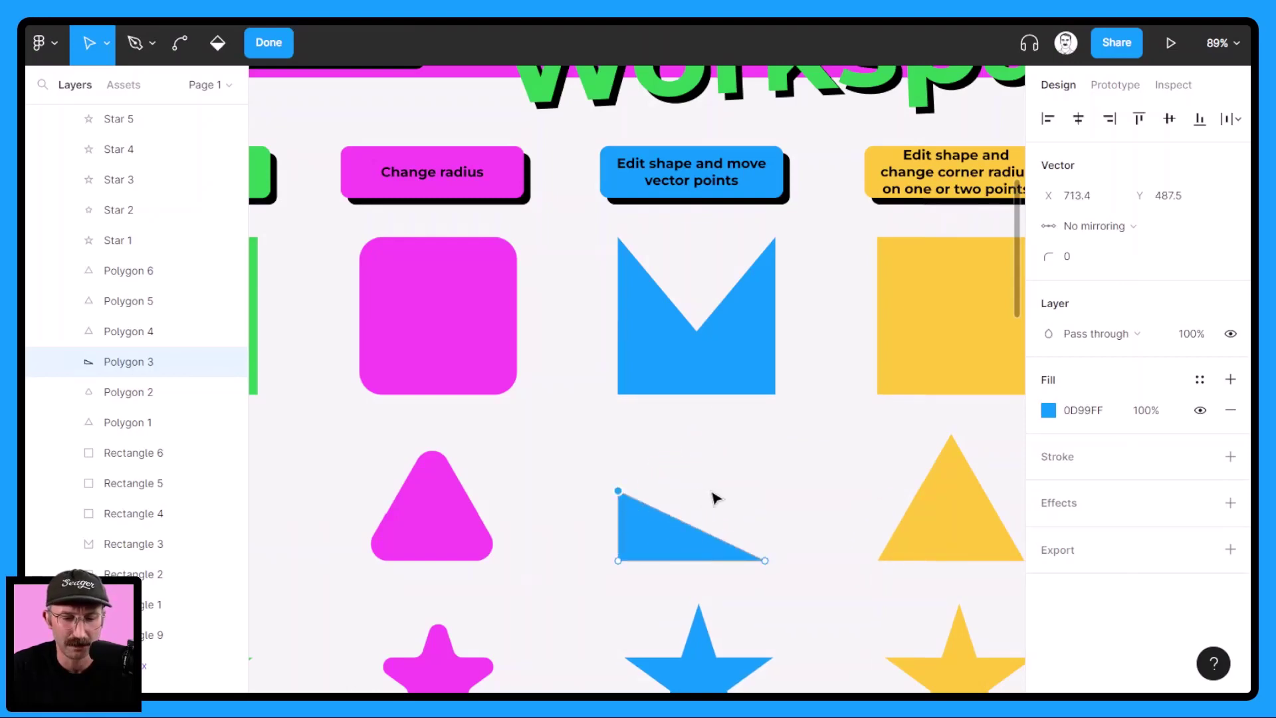
{"action": "left_click_drag", "start_coordinate": [712, 496], "coordinate": [701, 350]}
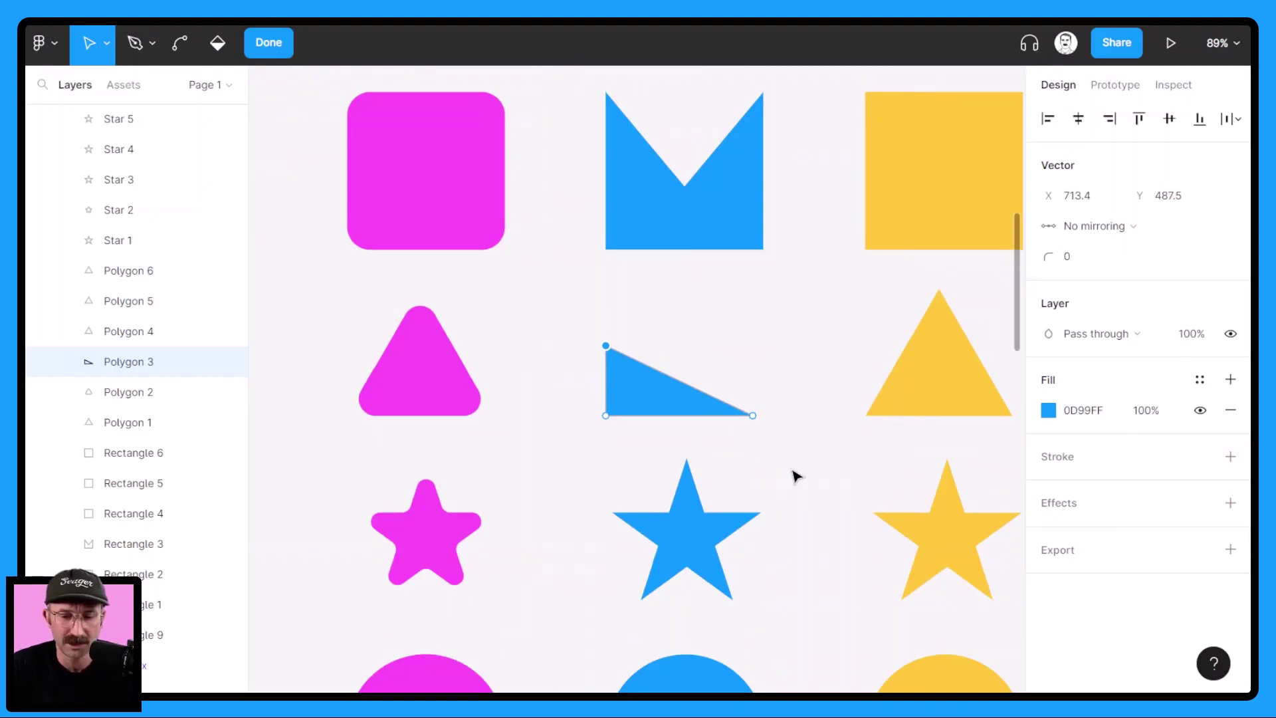
{"action": "key", "text": "Escape"}
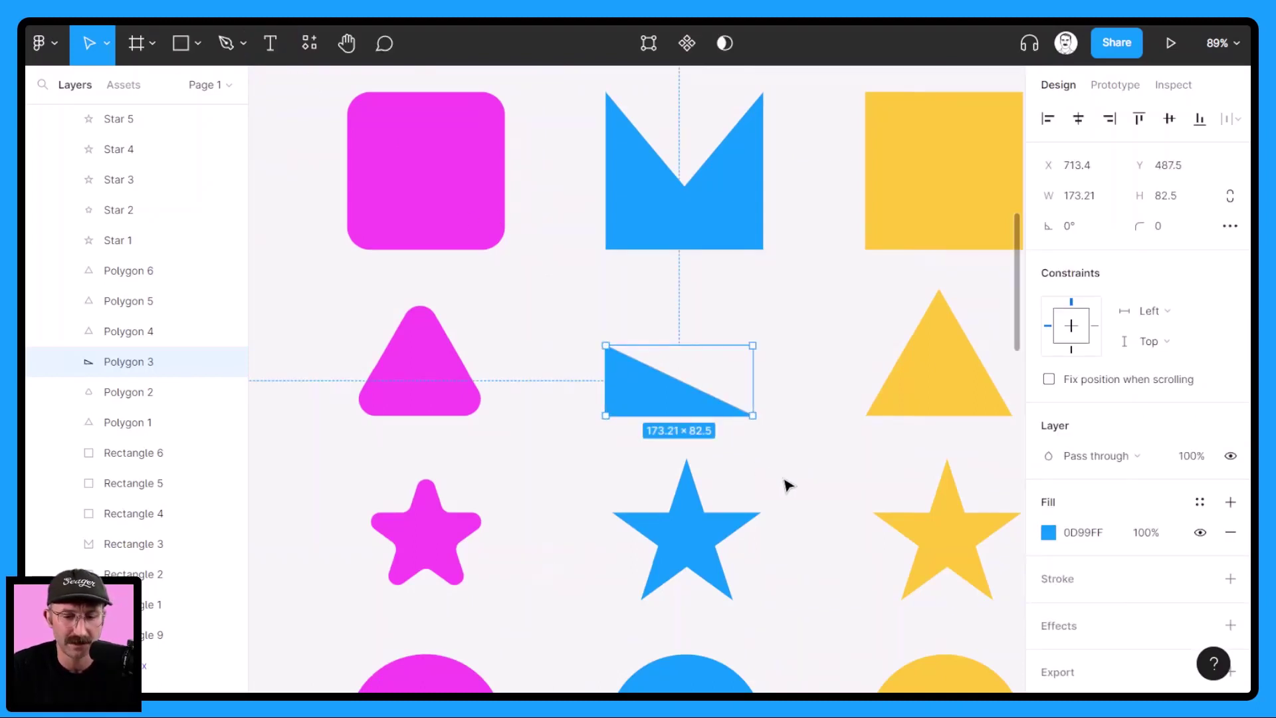
Flatten the blue star's top by moving its uppermost vector point down to Y 683.92, then finish editing it
{"action": "left_click", "coordinate": [694, 543]}
{"action": "double_click", "coordinate": [691, 541]}
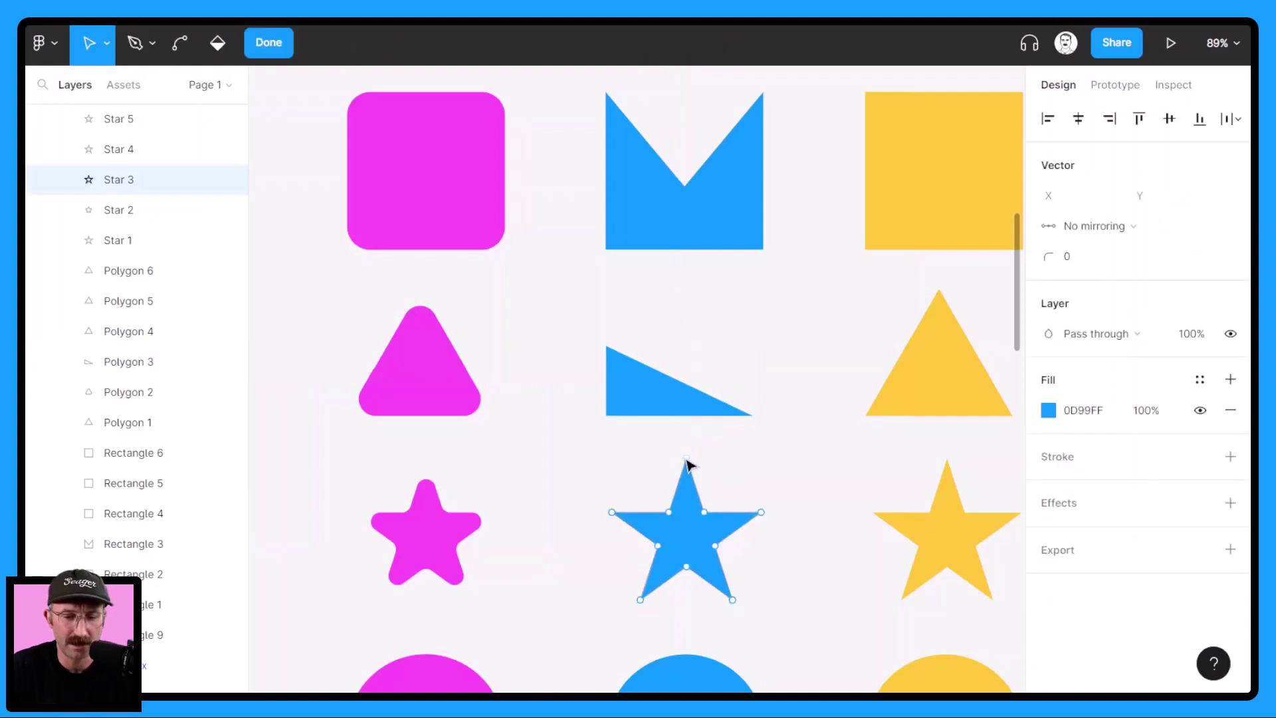
{"action": "left_click_drag", "start_coordinate": [687, 460], "coordinate": [693, 522]}
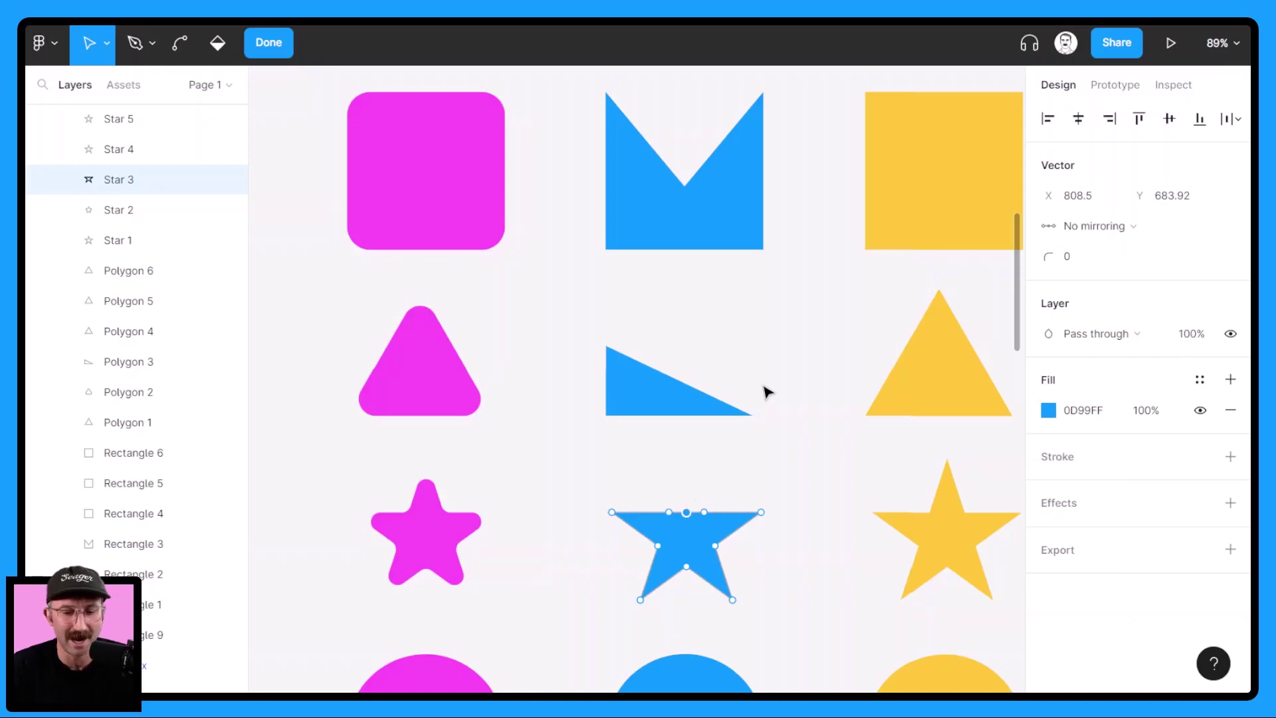
{"action": "left_click_drag", "start_coordinate": [795, 277], "coordinate": [519, 484]}
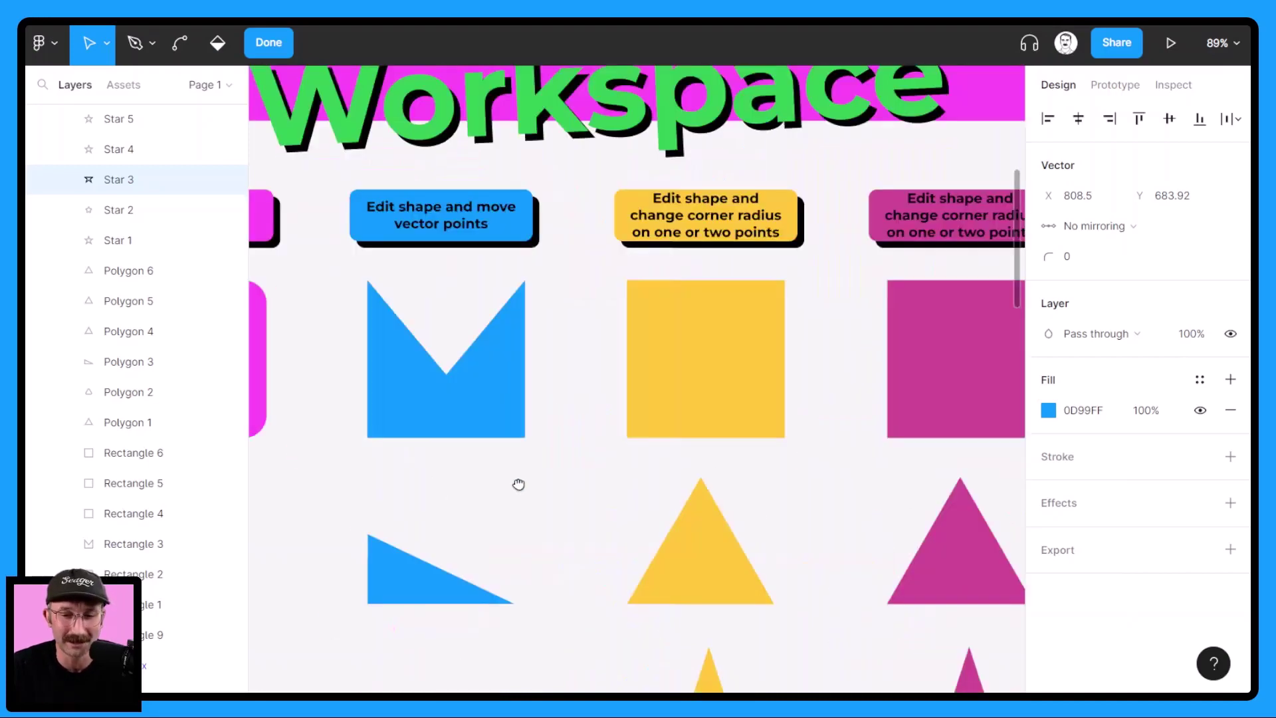
{"action": "left_click", "coordinate": [268, 45]}
Turn the yellow square into a quarter circle by rounding only its upper-left vector point to a radius of 228
{"action": "left_click", "coordinate": [695, 396]}
{"action": "double_click", "coordinate": [695, 395]}
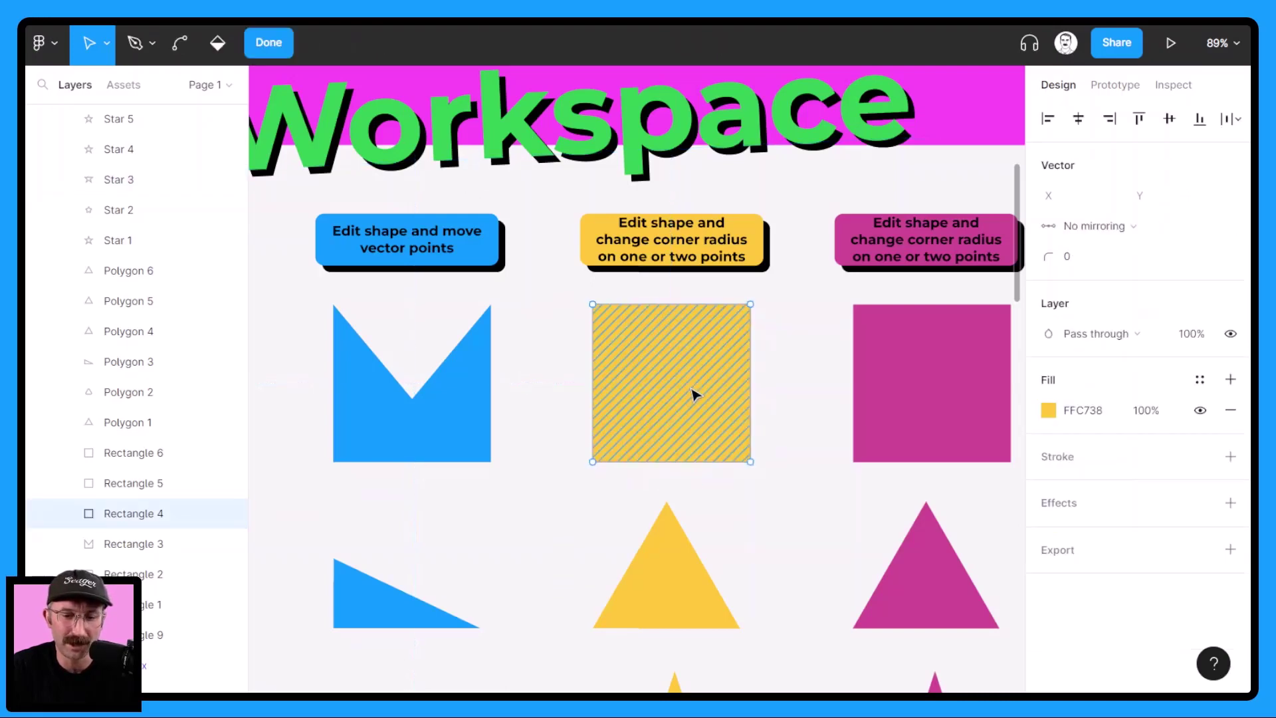
{"action": "left_click", "coordinate": [594, 305]}
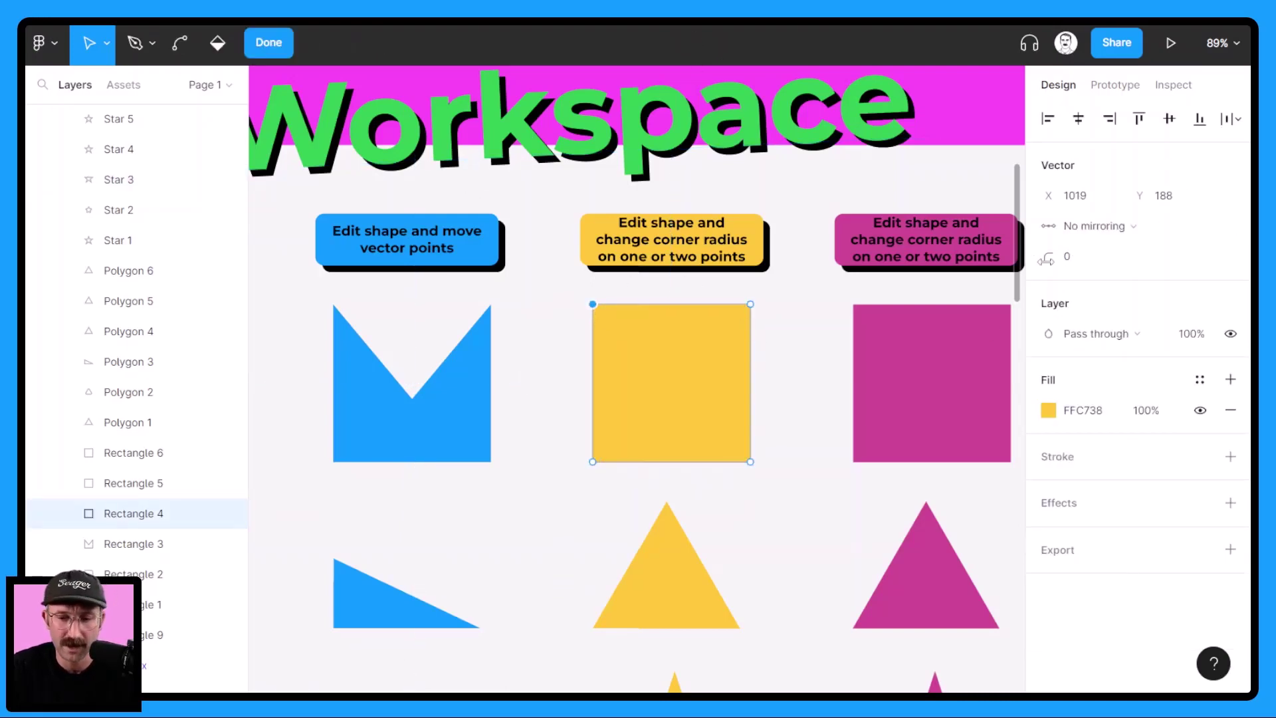
{"action": "left_click_drag", "start_coordinate": [1047, 261], "coordinate": [245, 336]}
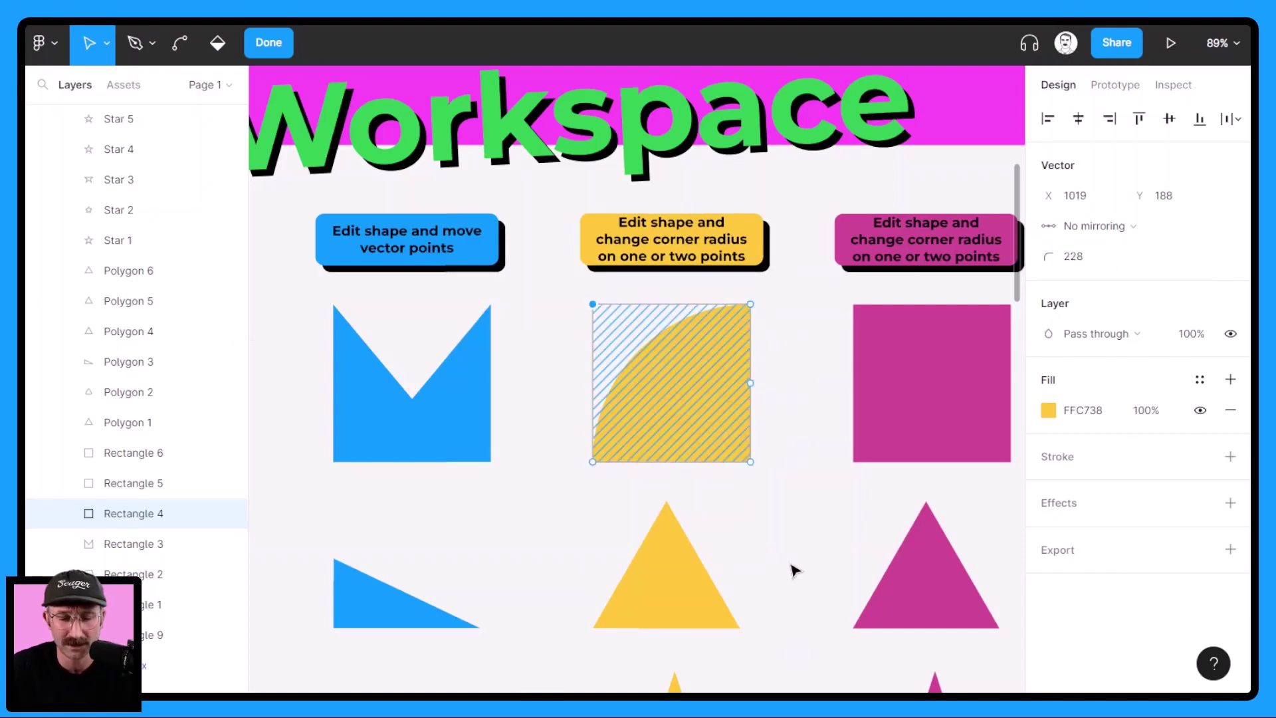
{"action": "scroll", "coordinate": [779, 398], "scroll_direction": "down", "scroll_amount": 2}
{"action": "scroll", "coordinate": [778, 398], "scroll_direction": "down", "scroll_amount": 3}
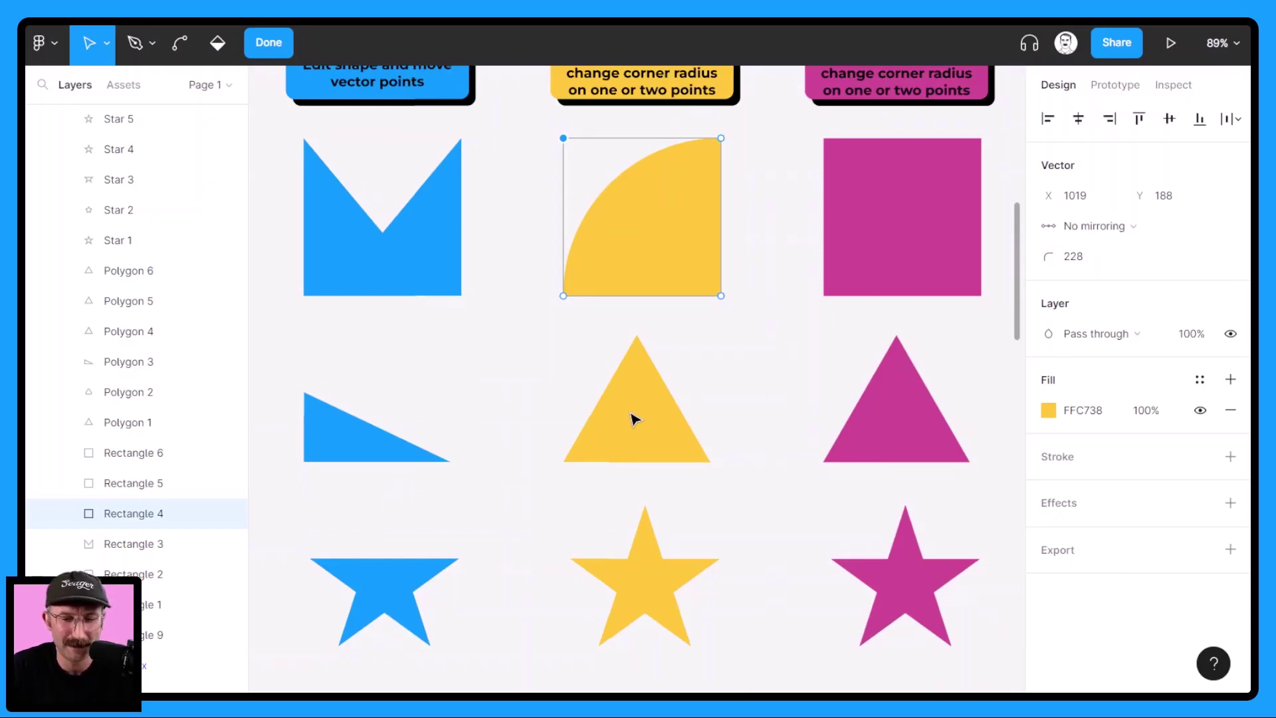
{"action": "left_click", "coordinate": [272, 48]}
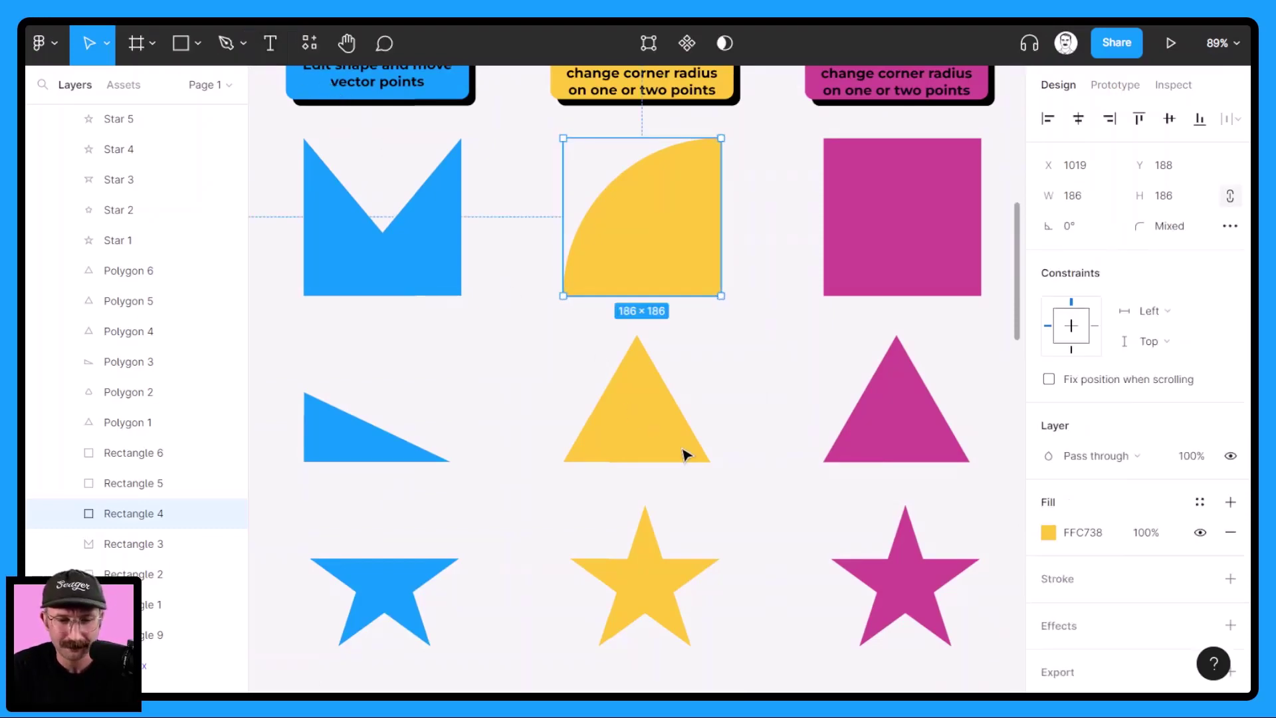
Round only the apex point of the yellow triangle to a corner radius of 56
{"action": "left_click", "coordinate": [640, 428]}
{"action": "double_click", "coordinate": [639, 428]}
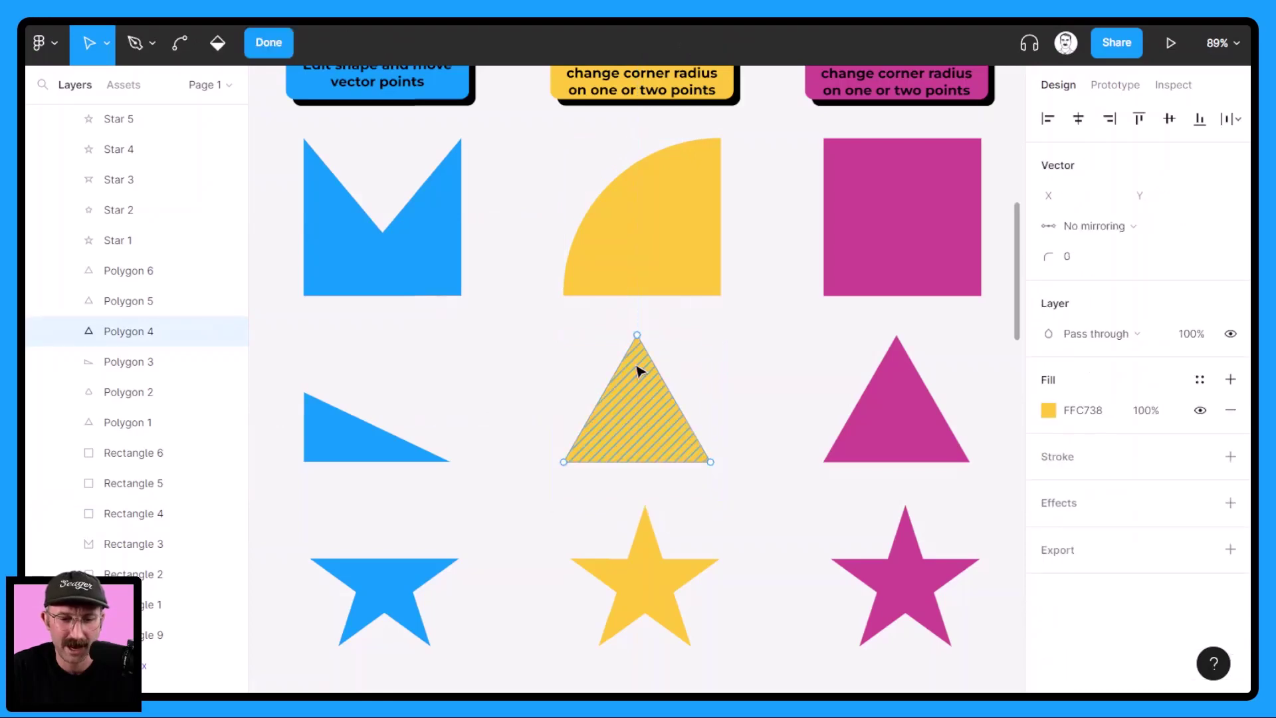
{"action": "left_click", "coordinate": [637, 335]}
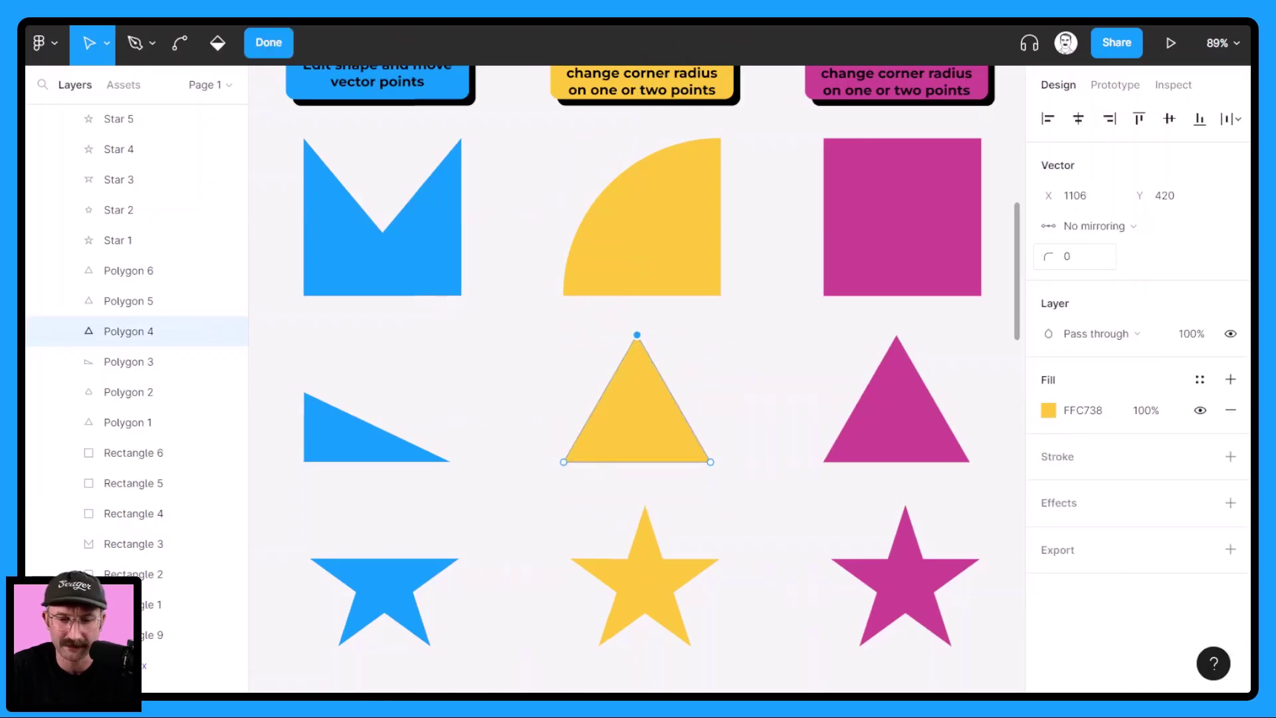
{"action": "left_click_drag", "start_coordinate": [1048, 257], "coordinate": [1153, 276]}
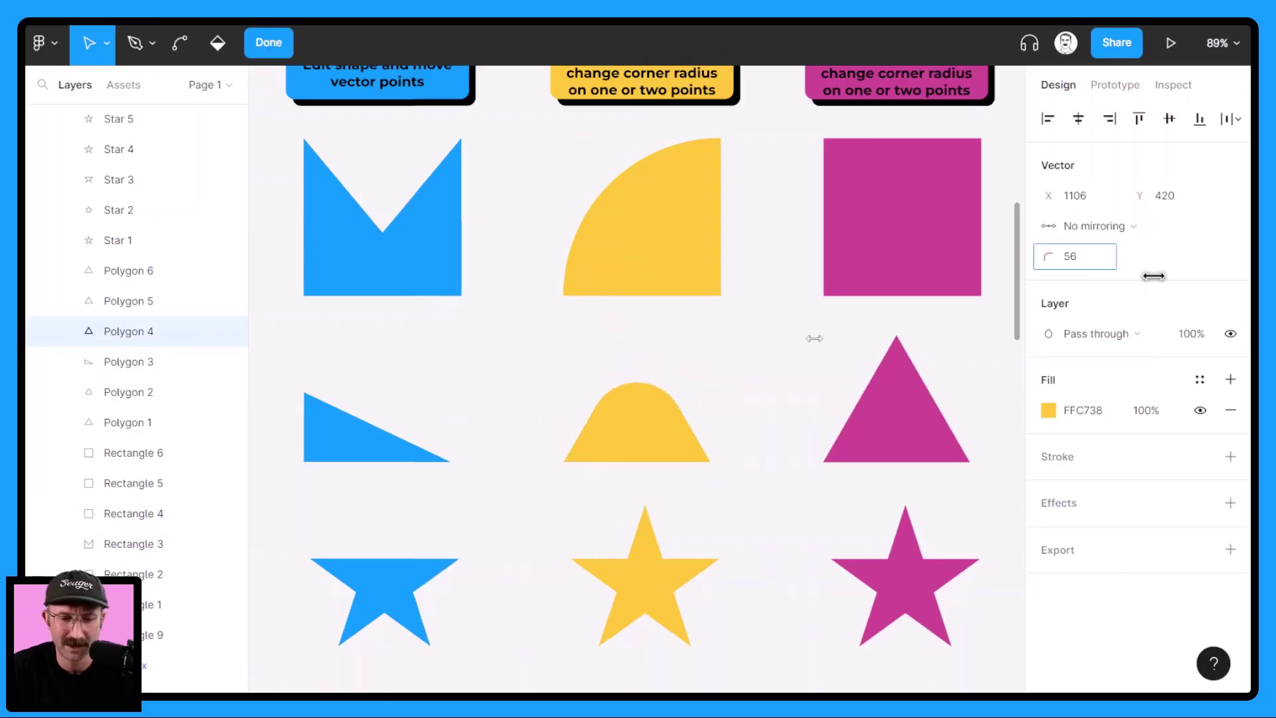
{"action": "key", "text": "Escape"}
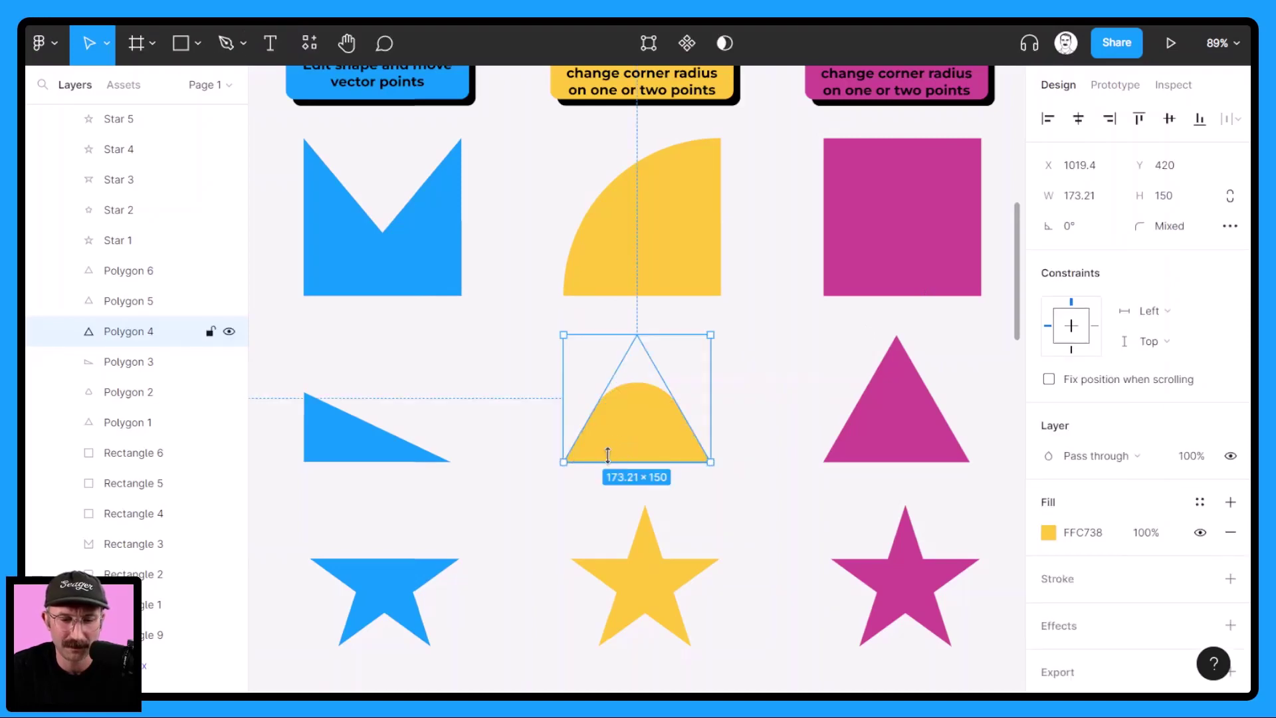
Round the two base points of the yellow triangle to a corner radius of 10
{"action": "double_click", "coordinate": [612, 444]}
{"action": "left_click_drag", "start_coordinate": [545, 442], "coordinate": [751, 493]}
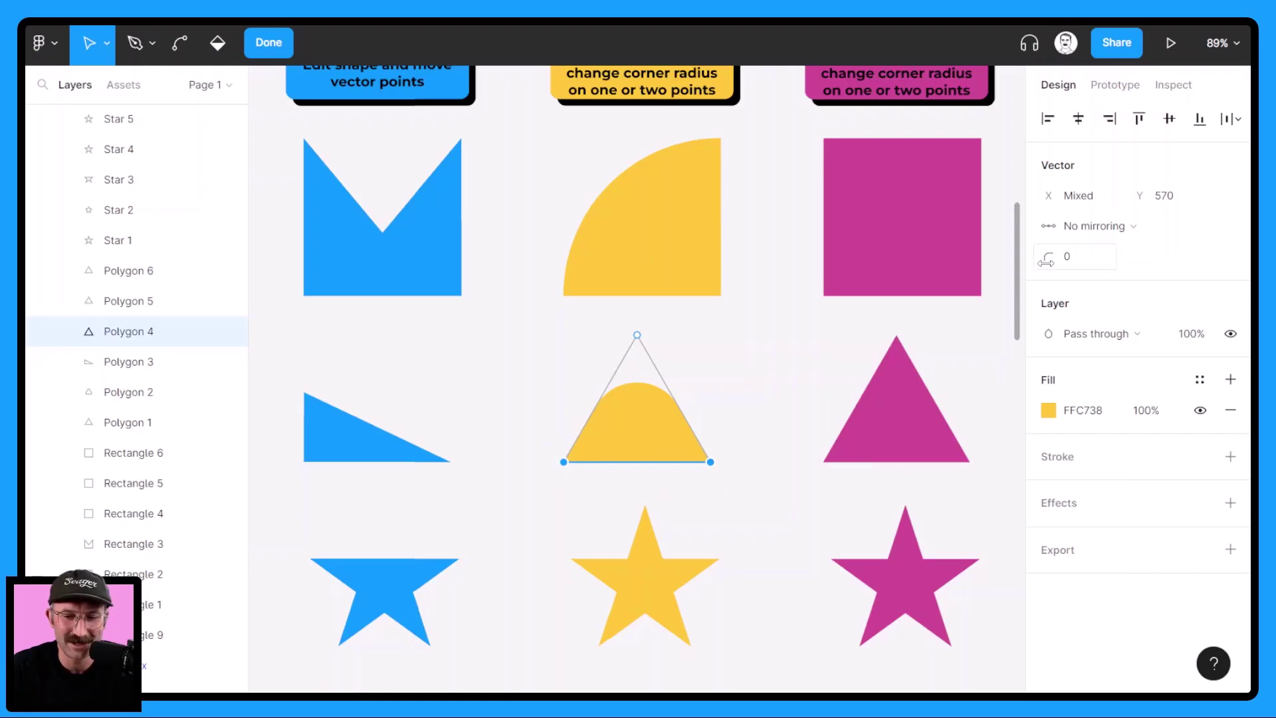
{"action": "left_click_drag", "start_coordinate": [1046, 261], "coordinate": [1067, 258]}
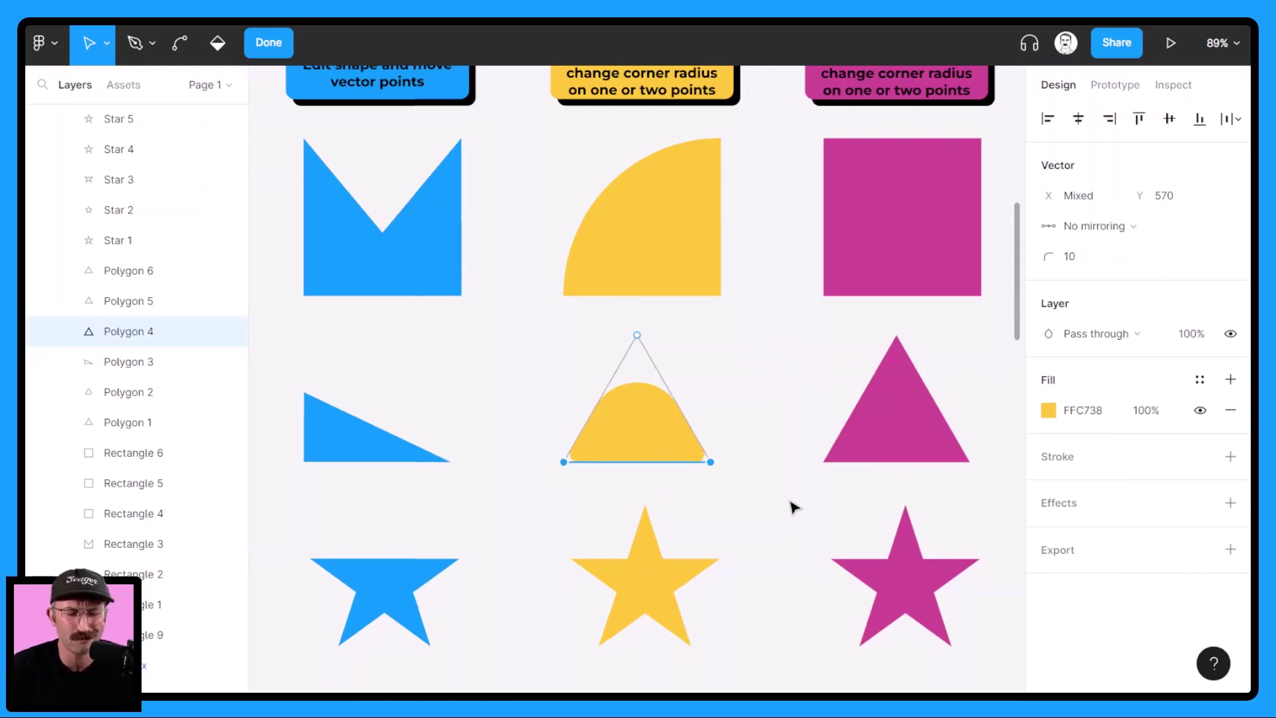
{"action": "scroll", "coordinate": [788, 507], "scroll_direction": "down", "scroll_amount": 2}
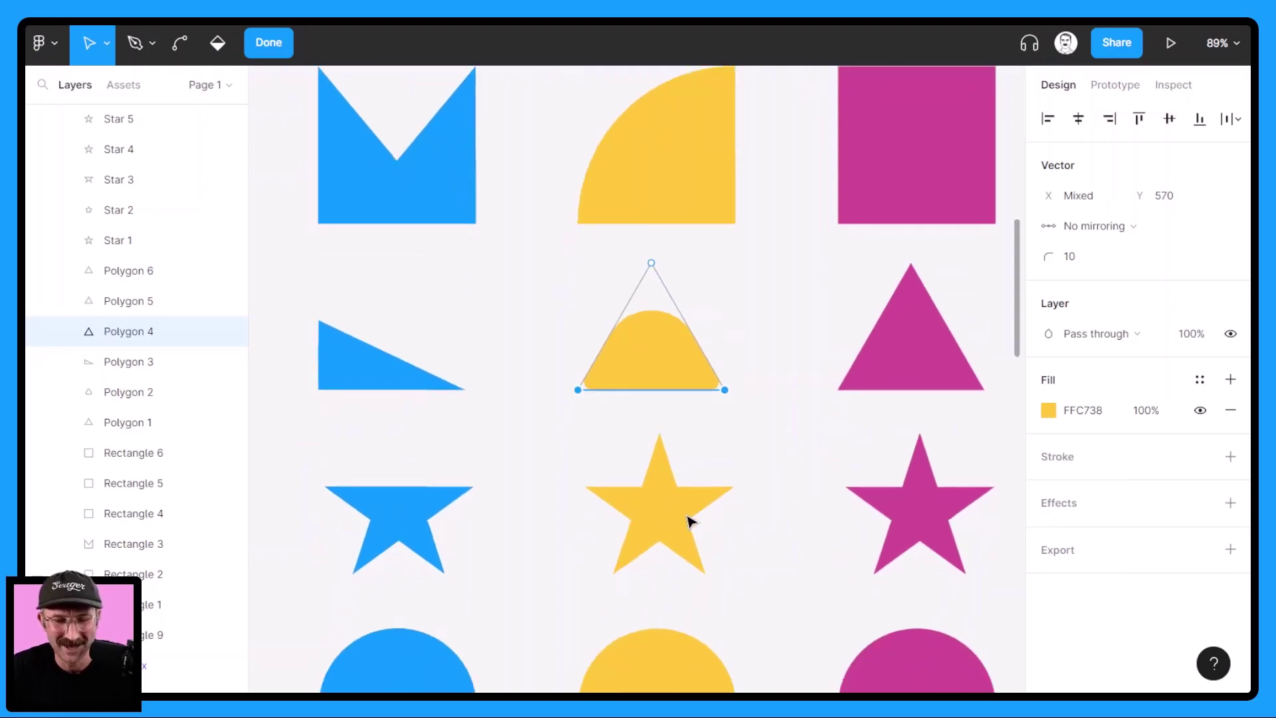
{"action": "key", "text": "Escape"}
Round the outer left and right tips of the yellow star to a corner radius of 56
{"action": "left_click", "coordinate": [671, 517]}
{"action": "double_click", "coordinate": [671, 517]}
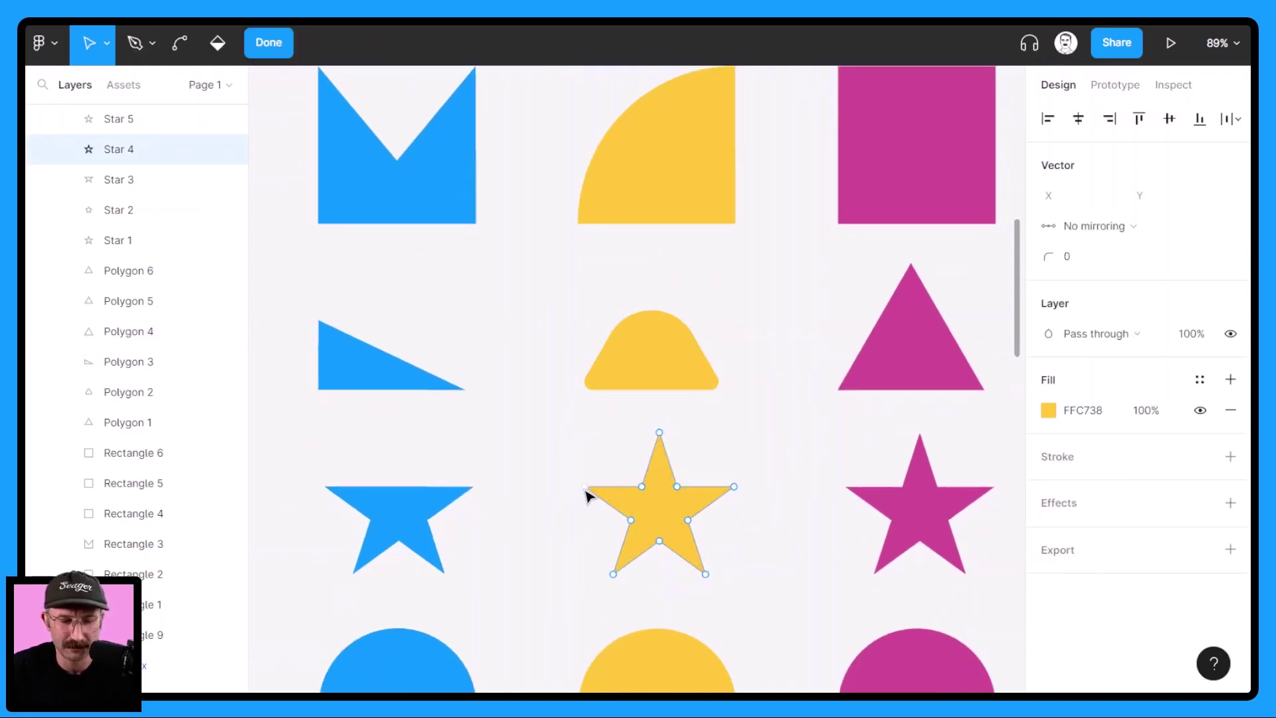
{"action": "left_click", "coordinate": [585, 487]}
{"action": "left_click", "coordinate": [733, 486], "text": "shift"}
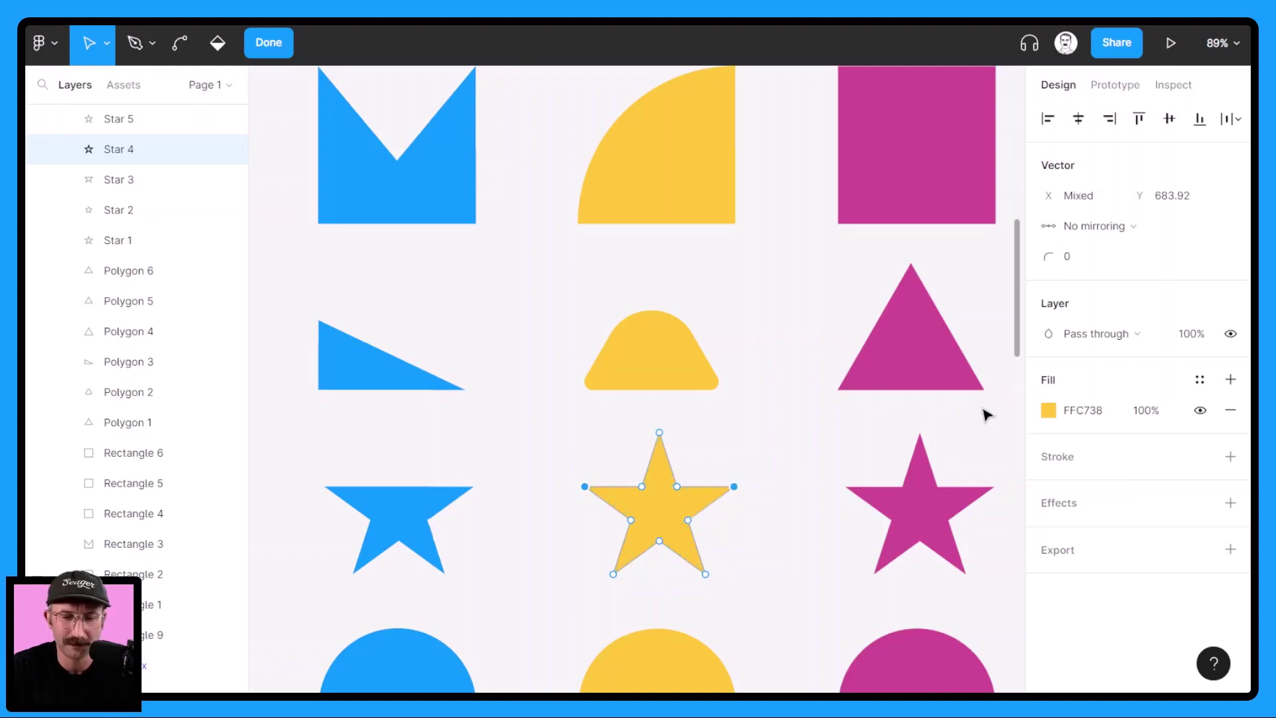
{"action": "left_click_drag", "start_coordinate": [1040, 265], "coordinate": [1149, 290]}
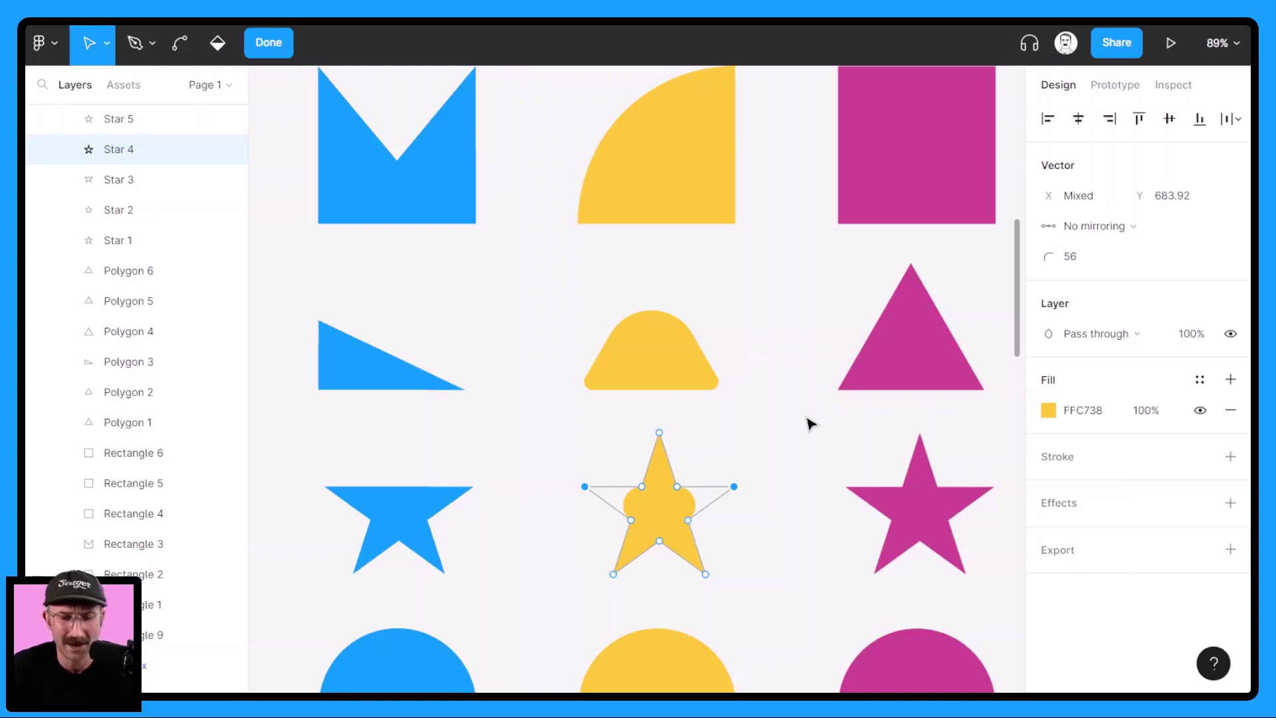
{"action": "left_click", "coordinate": [269, 42]}
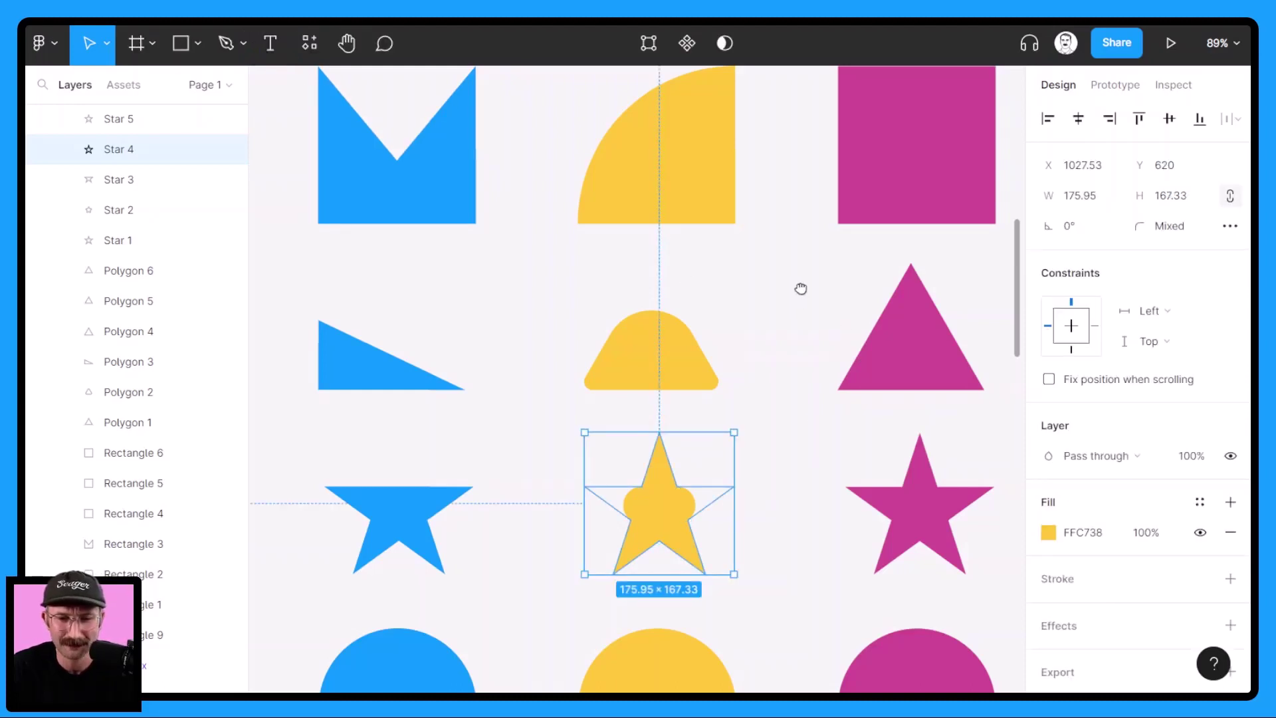
Delete the stray blue sliver that protrudes from behind the blue square under "Try something bold."
{"action": "left_click_drag", "start_coordinate": [788, 292], "coordinate": [533, 470]}
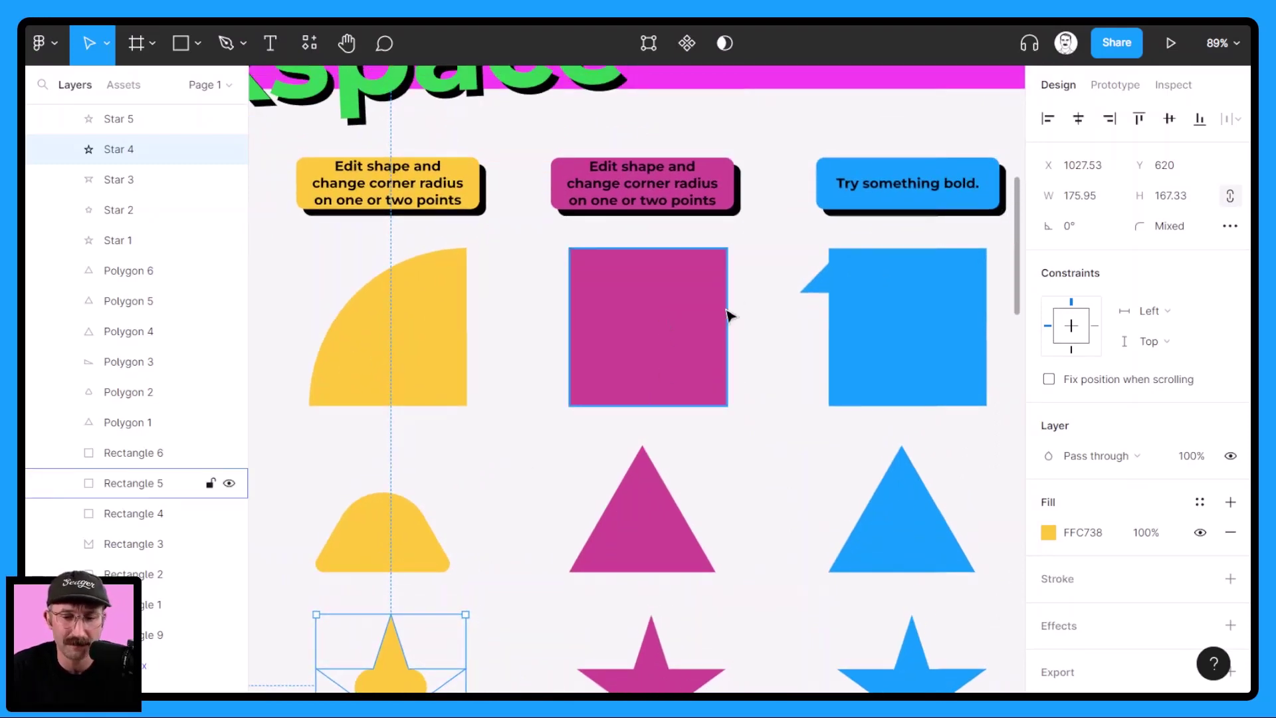
{"action": "left_click", "coordinate": [816, 291]}
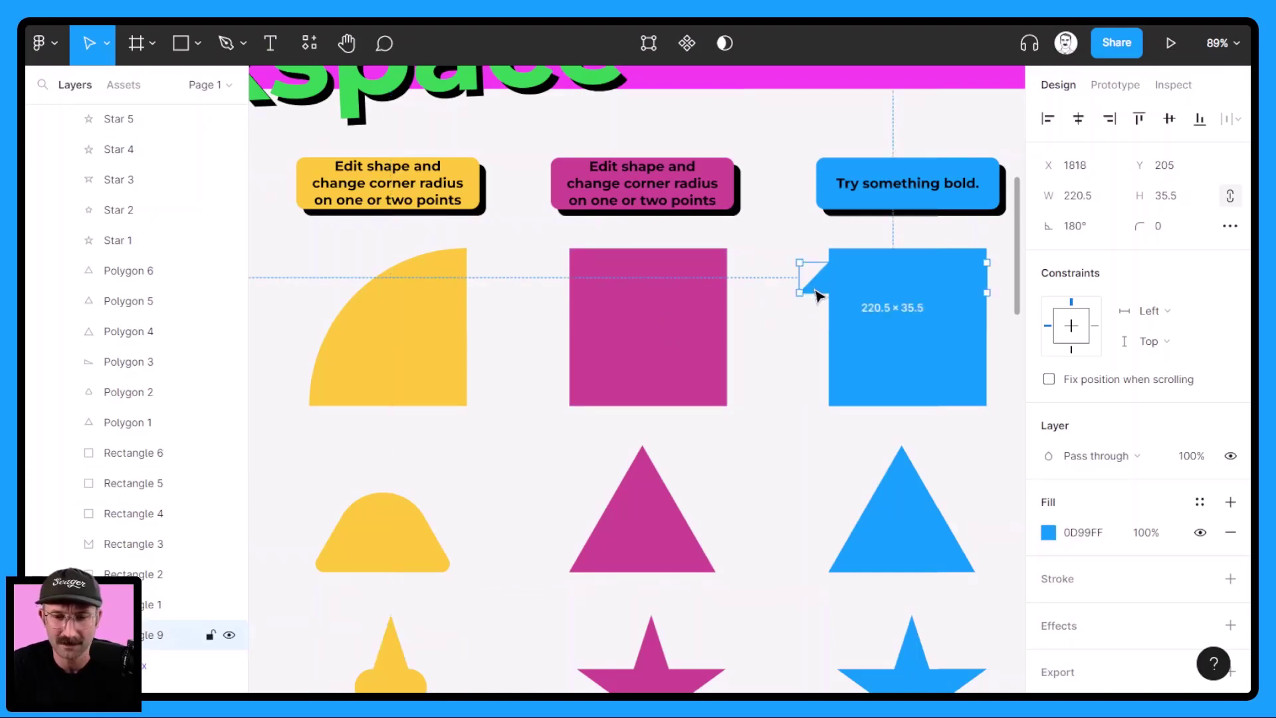
{"action": "key", "text": "Delete"}
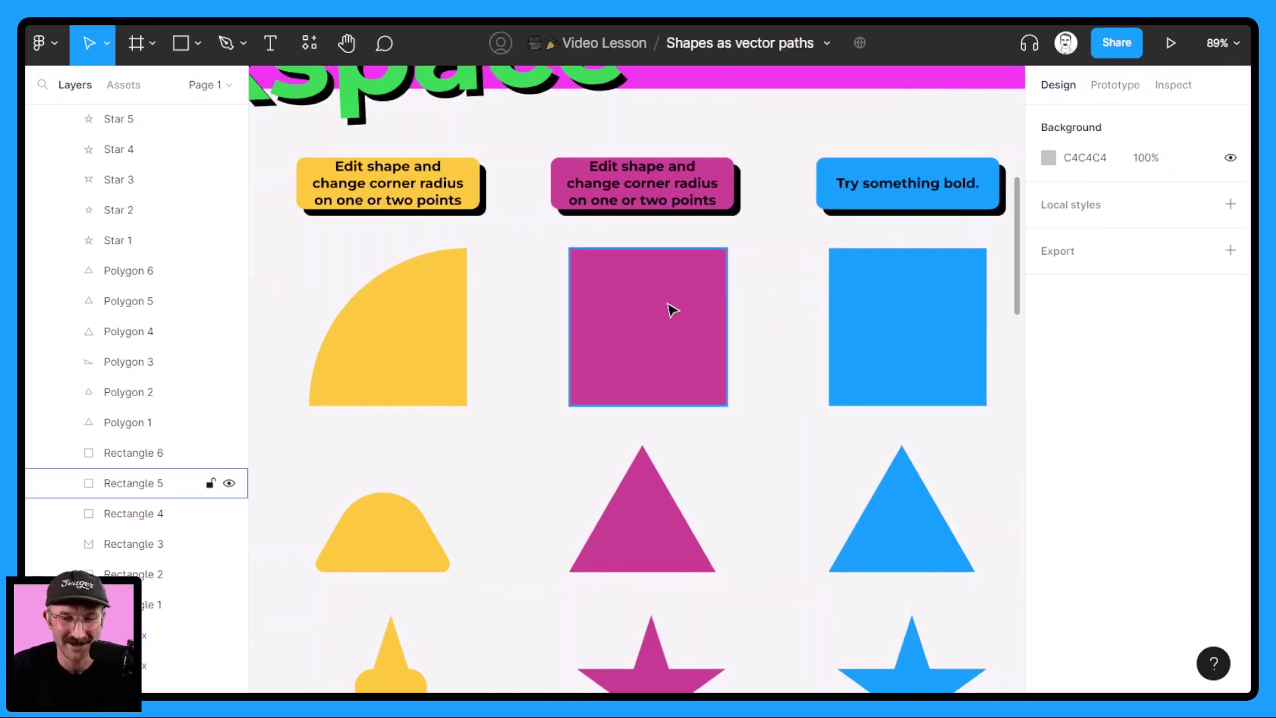
Turn the dark pink square into a leaf by rounding its upper-left and lower-right points to a radius of 253
{"action": "double_click", "coordinate": [671, 309]}
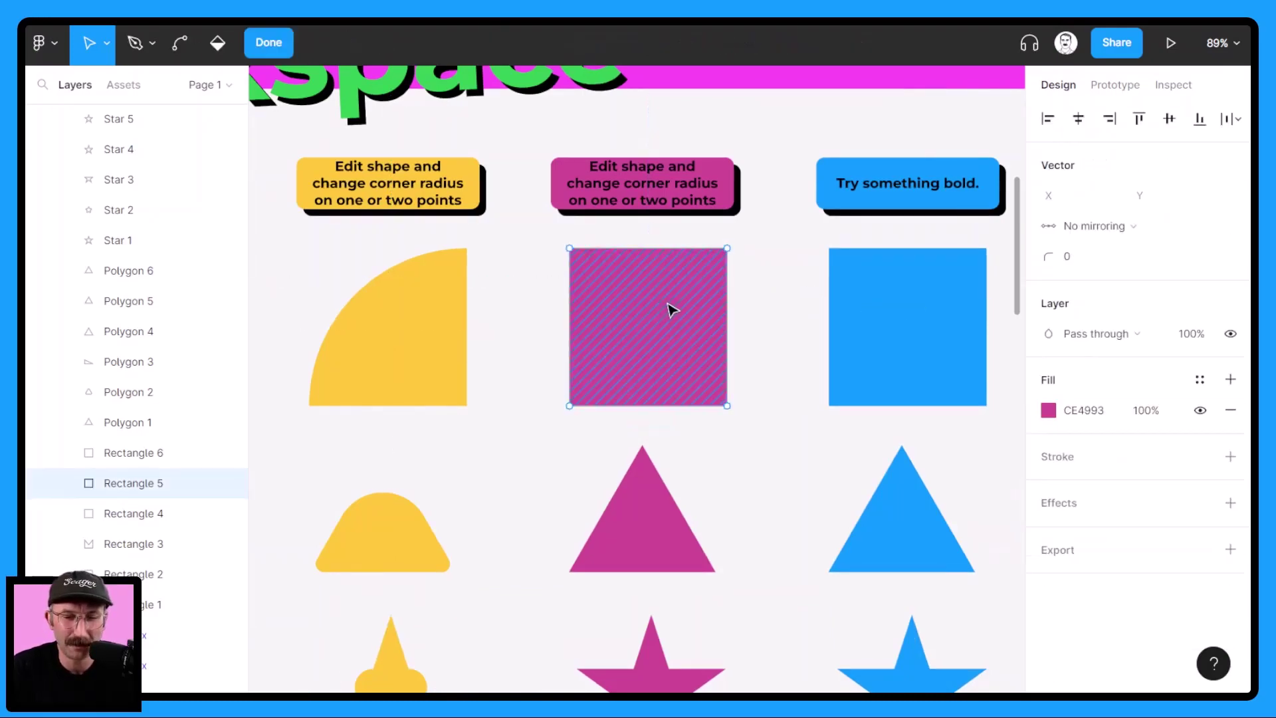
{"action": "left_click", "coordinate": [570, 249]}
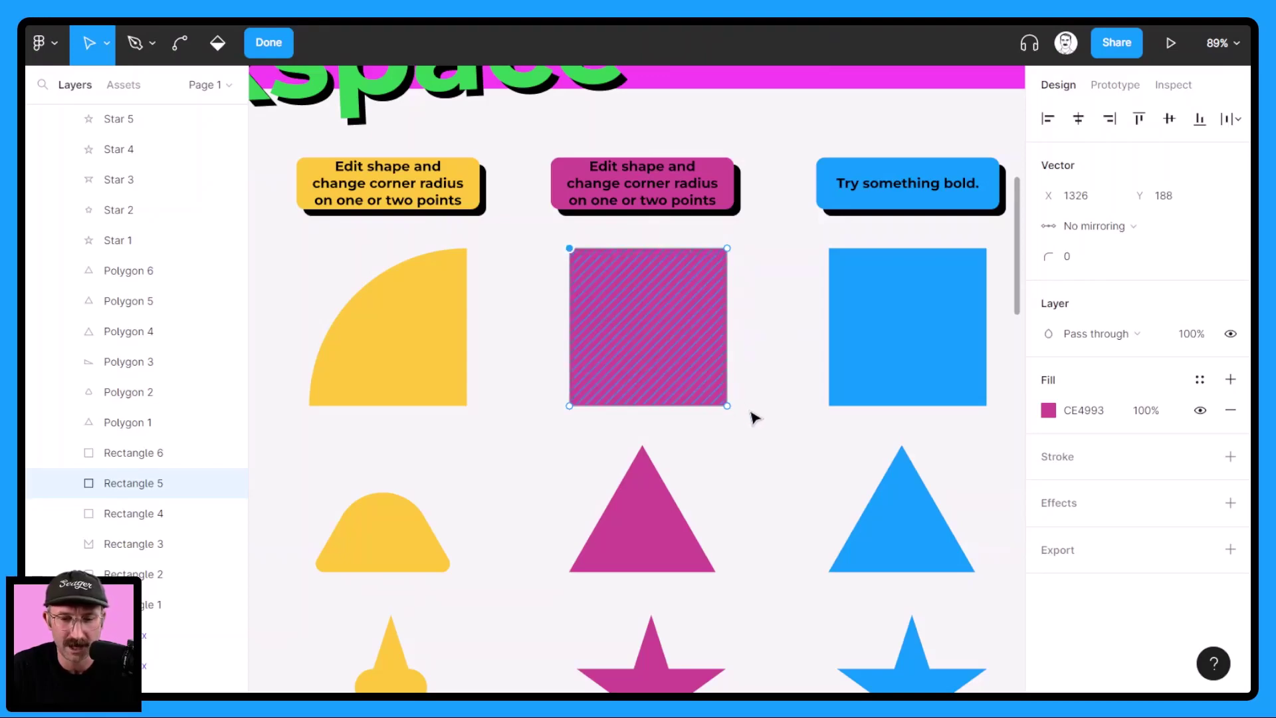
{"action": "left_click", "coordinate": [727, 405], "text": "shift"}
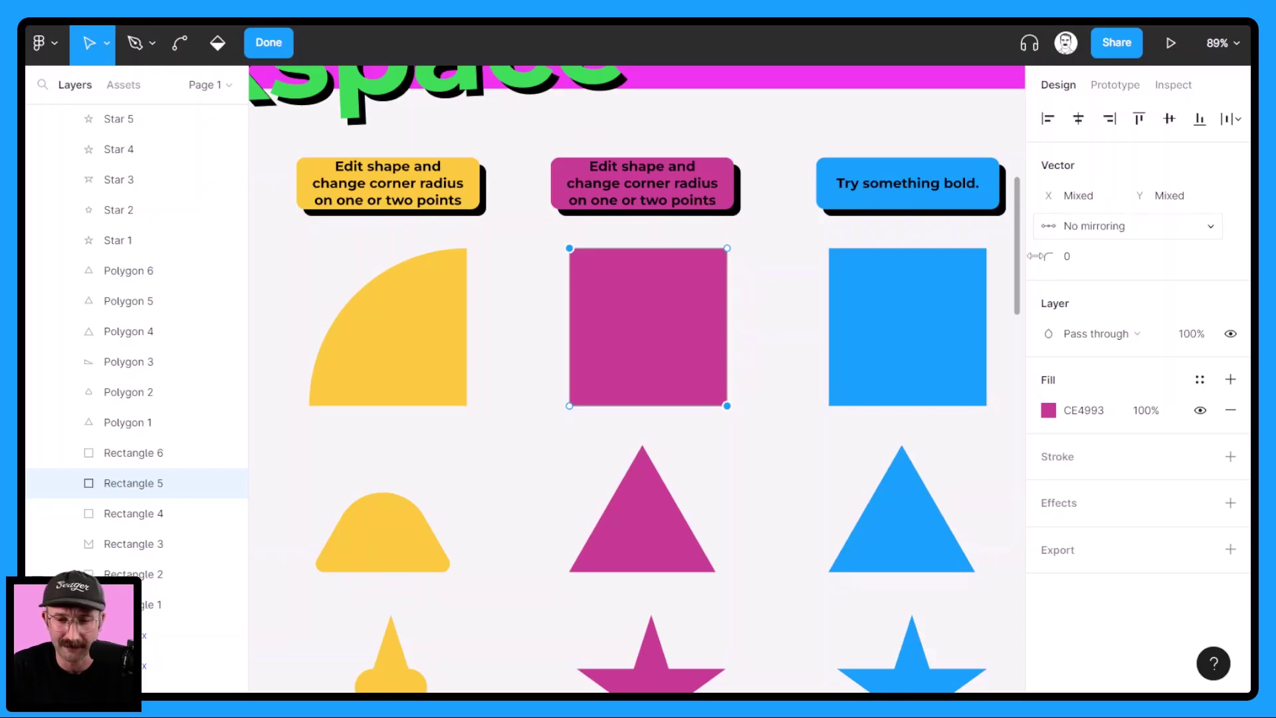
{"action": "left_click_drag", "start_coordinate": [1040, 256], "coordinate": [738, 379]}
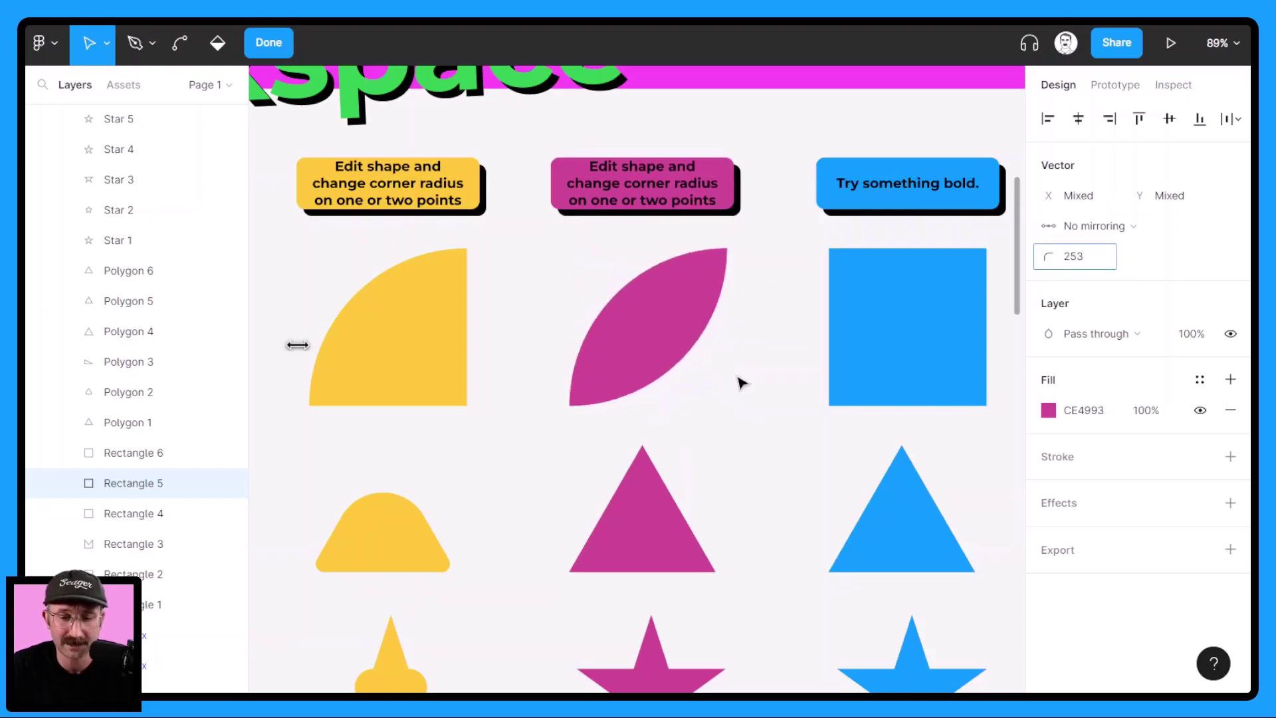
{"action": "left_click", "coordinate": [271, 50]}
Turn the dark pink triangle into a teardrop by rounding its two base points to a radius of 107
{"action": "left_click_drag", "start_coordinate": [661, 447], "coordinate": [632, 310]}
{"action": "double_click", "coordinate": [636, 408]}
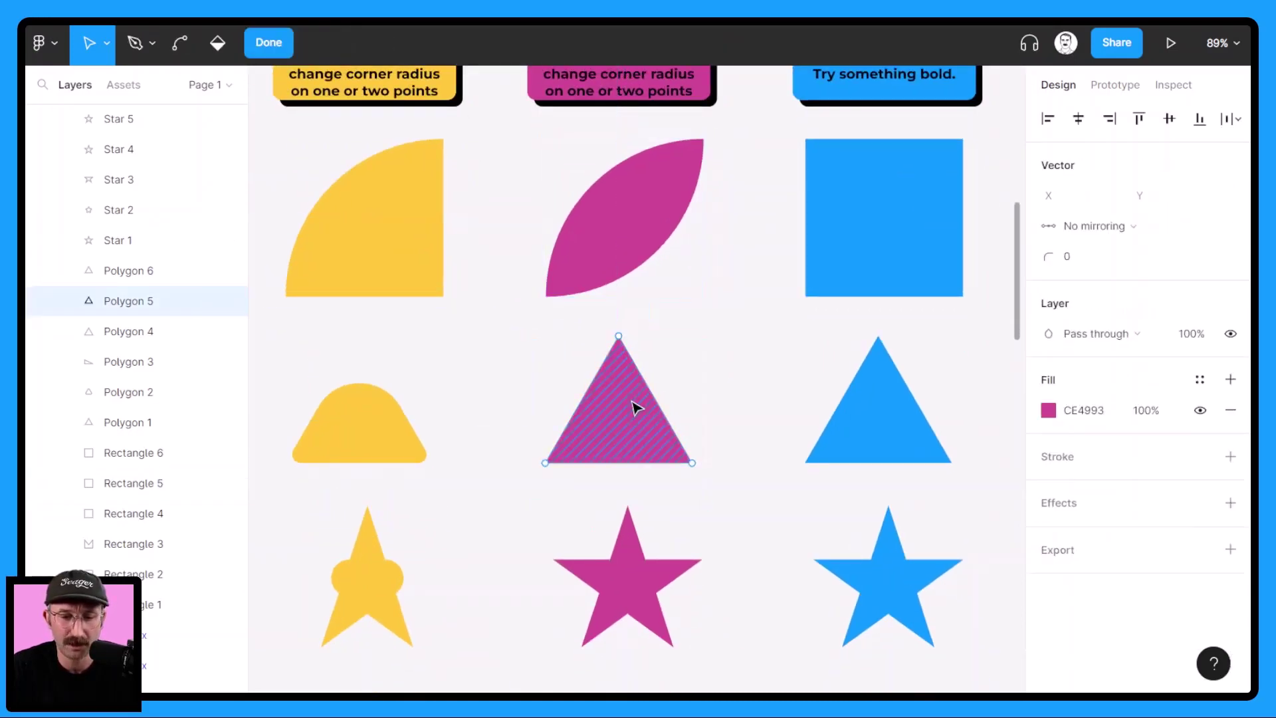
{"action": "left_click_drag", "start_coordinate": [518, 433], "coordinate": [715, 492]}
{"action": "left_click", "coordinate": [1066, 257]}
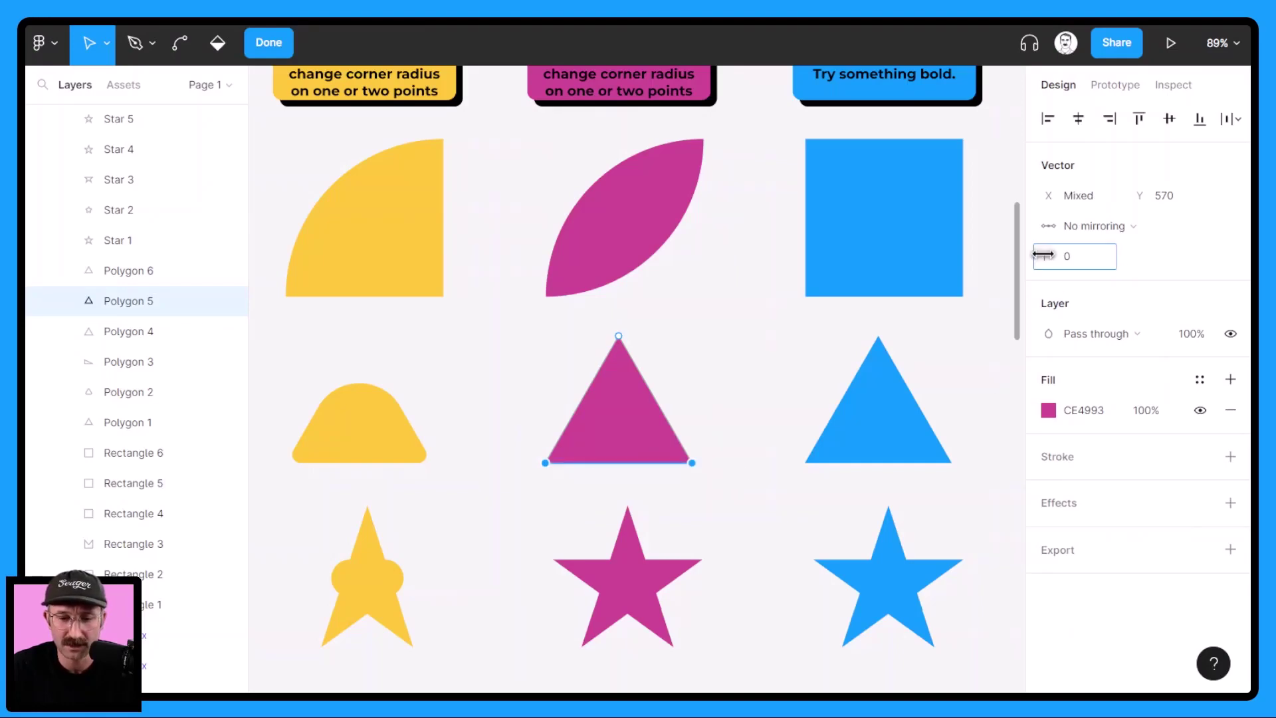
{"action": "type", "text": "107"}
{"action": "key", "text": "Return"}
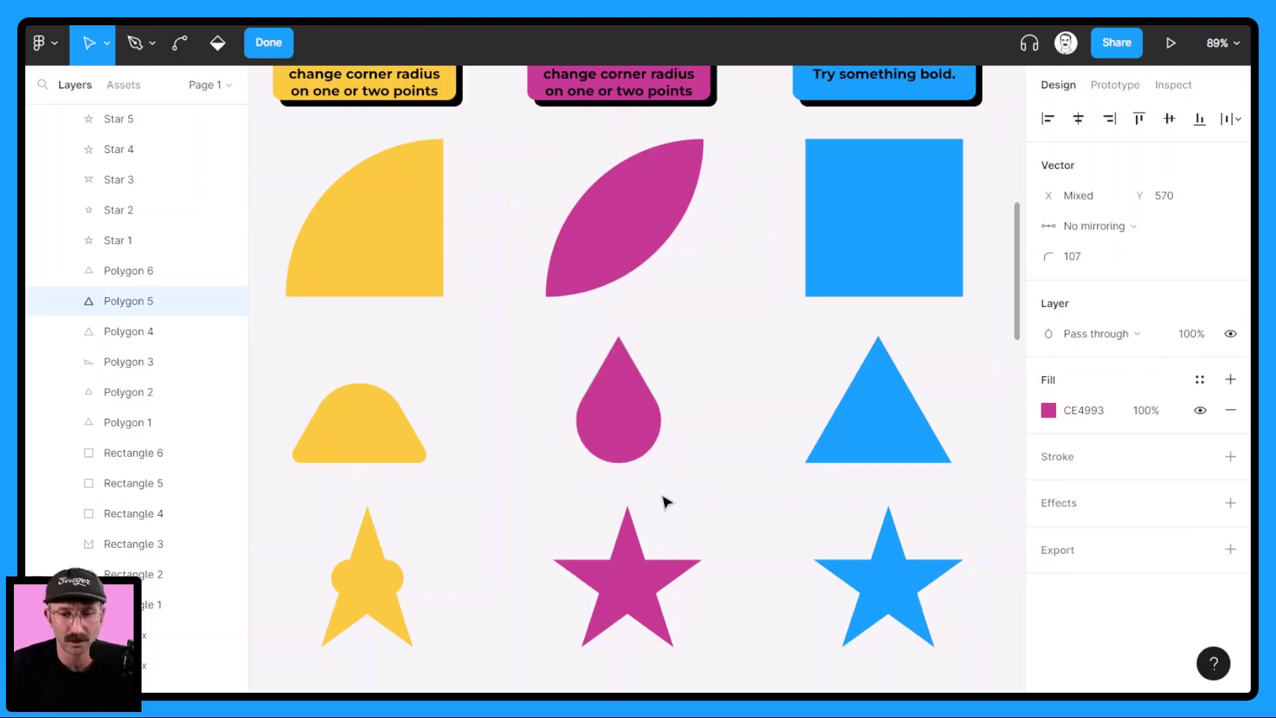
{"action": "key", "text": "Escape"}
Round the five inner points of the dark pink star to a corner radius of 99 and finish editing it
{"action": "left_click", "coordinate": [636, 600]}
{"action": "double_click", "coordinate": [627, 594]}
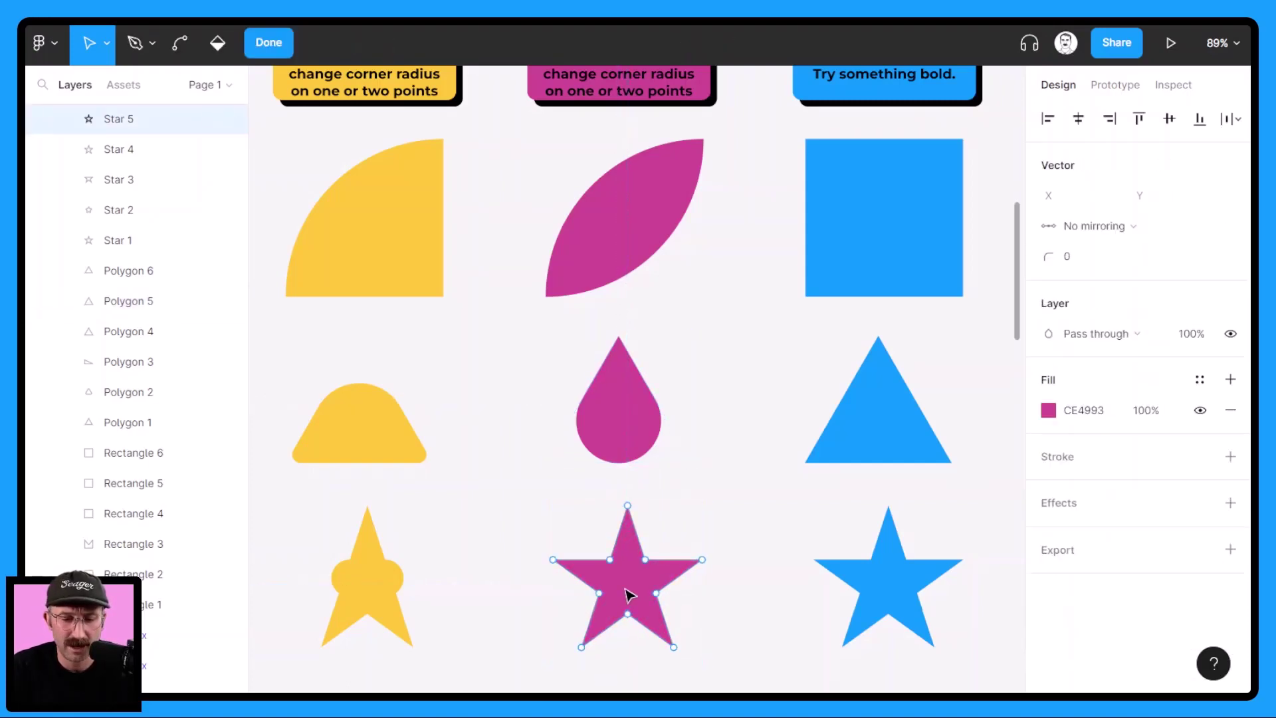
{"action": "left_click_drag", "start_coordinate": [581, 553], "coordinate": [691, 644]}
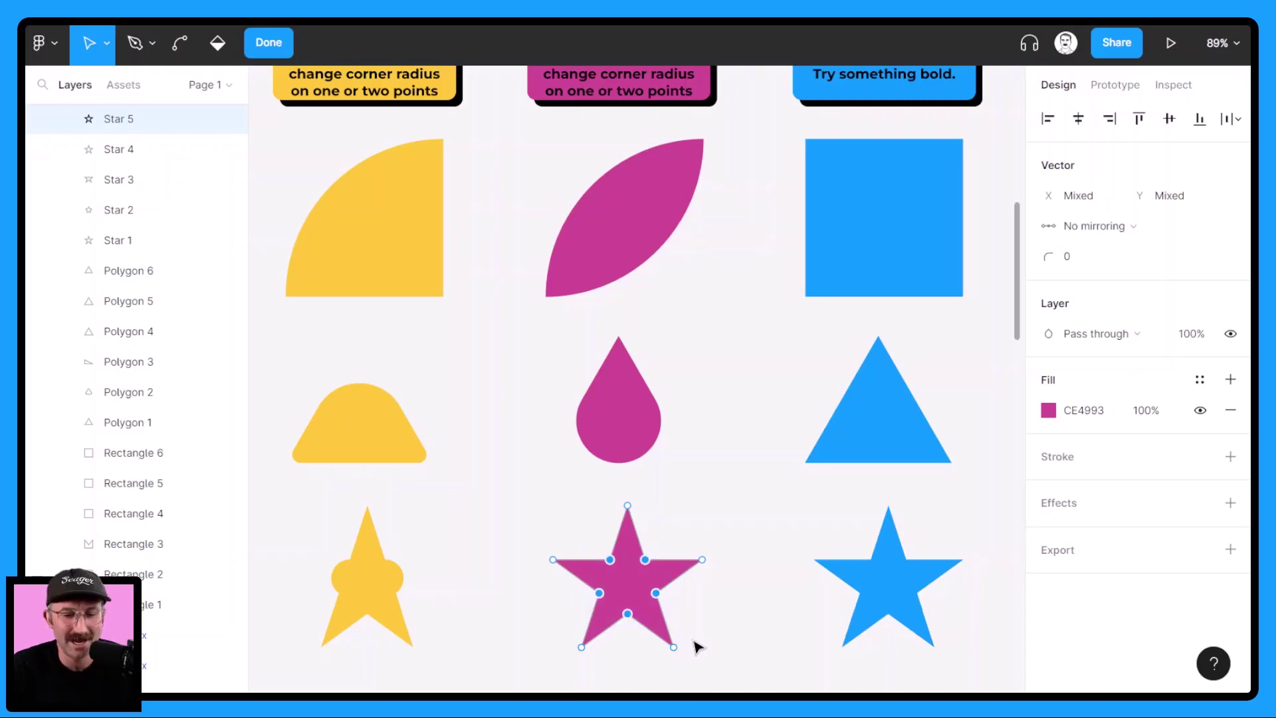
{"action": "left_click_drag", "start_coordinate": [1049, 257], "coordinate": [1234, 303]}
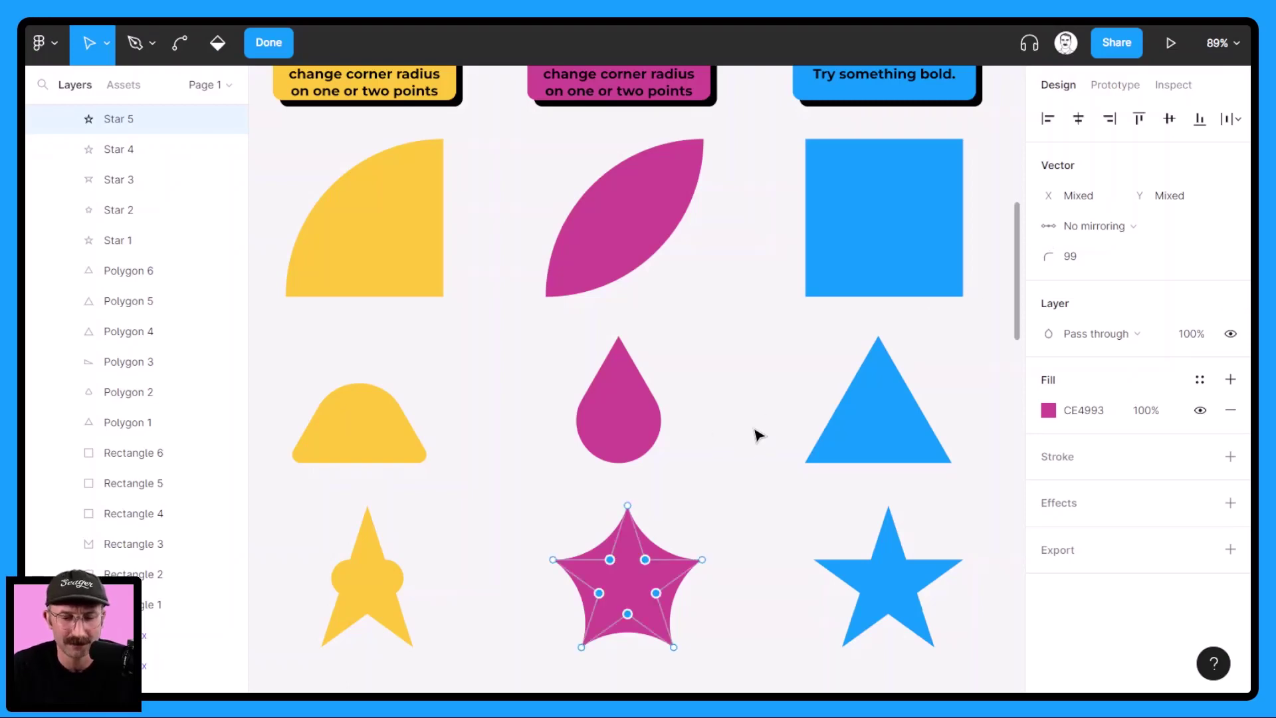
{"action": "scroll", "coordinate": [755, 436], "scroll_direction": "down", "scroll_amount": 3}
{"action": "scroll", "coordinate": [759, 435], "scroll_direction": "up", "scroll_amount": 8}
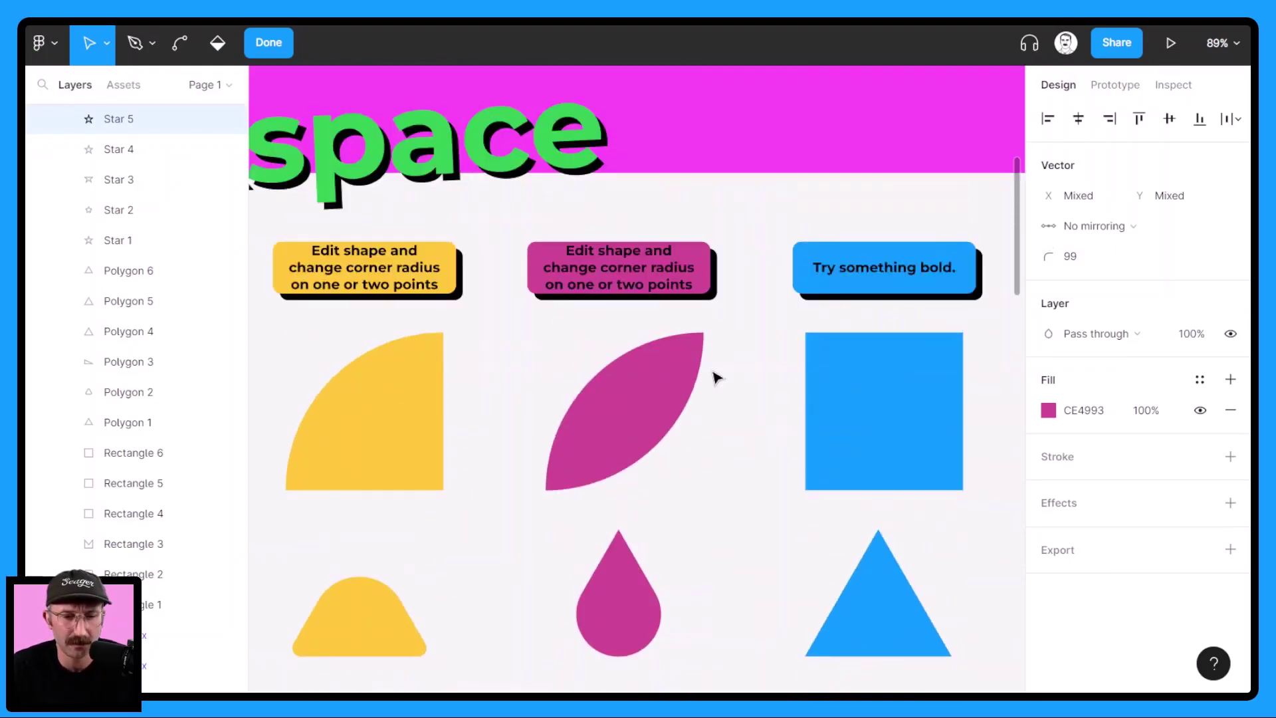
{"action": "left_click", "coordinate": [282, 43]}
Reshape the blue square under "Try something bold." into a flat parallelogram by moving its two upper points down-left to Y 338.5
{"action": "scroll", "coordinate": [864, 422], "scroll_direction": "right", "scroll_amount": 3}
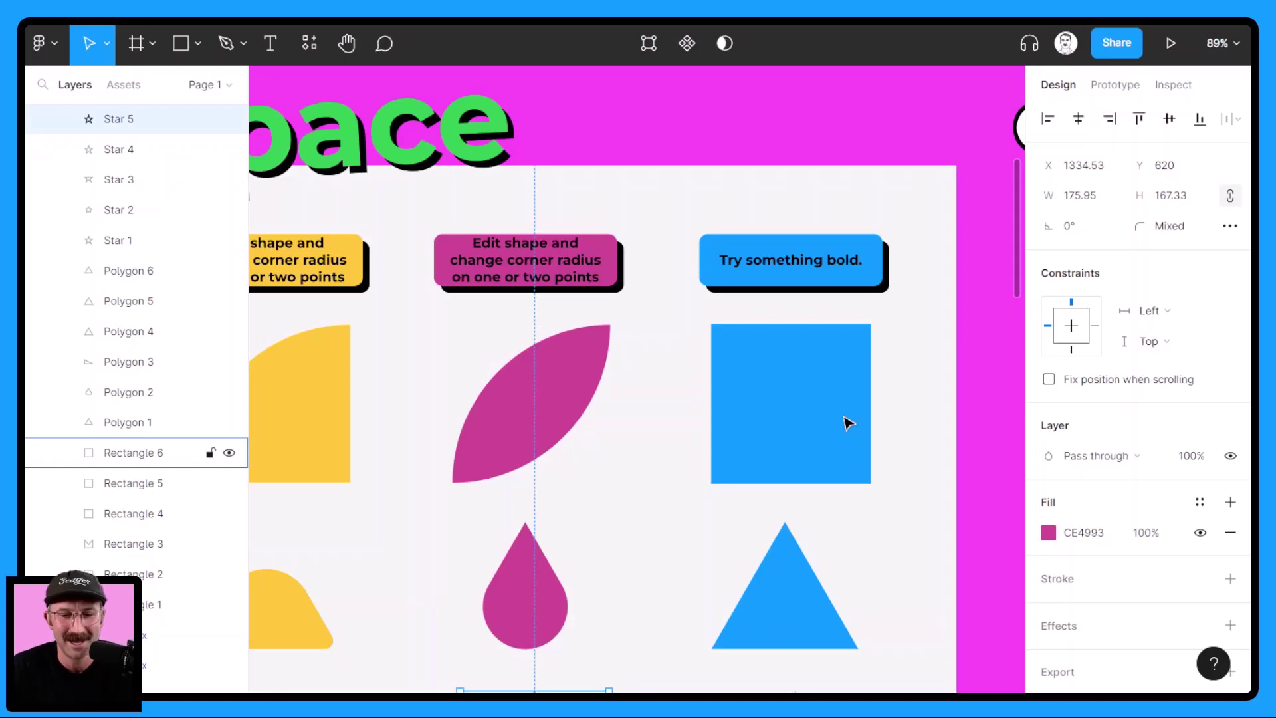
{"action": "double_click", "coordinate": [824, 420]}
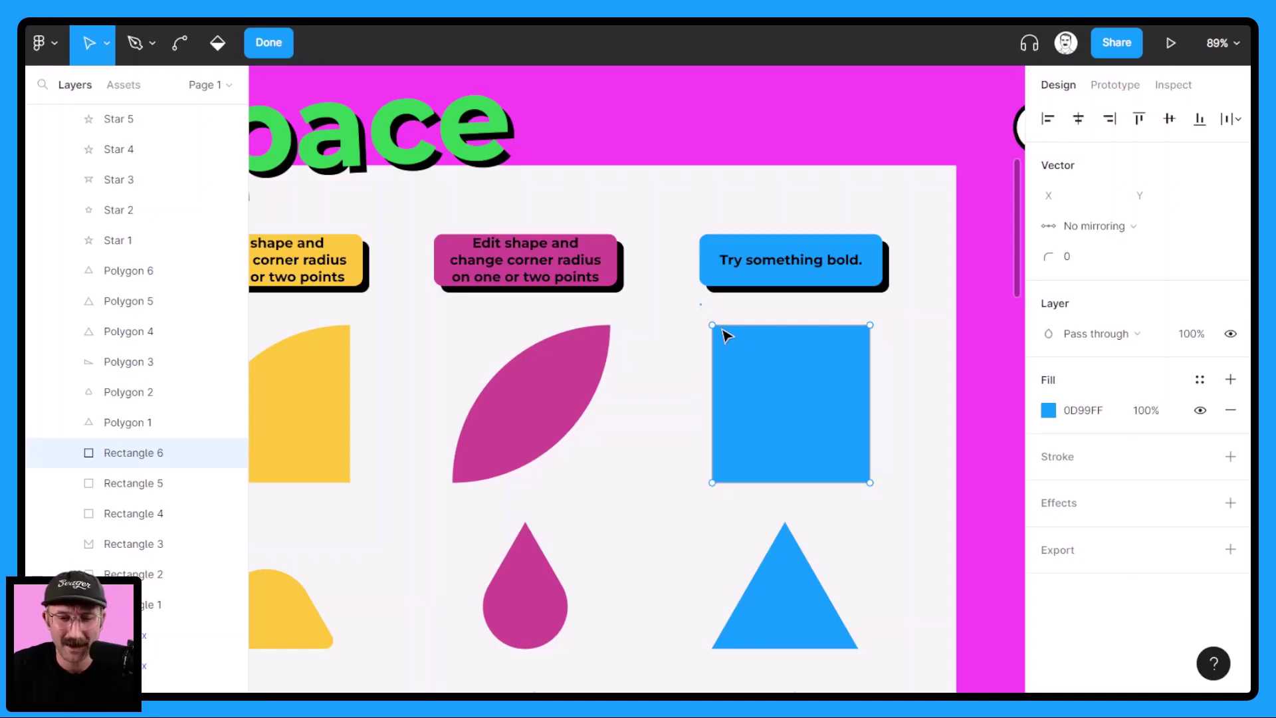
{"action": "left_click_drag", "start_coordinate": [700, 304], "coordinate": [874, 327]}
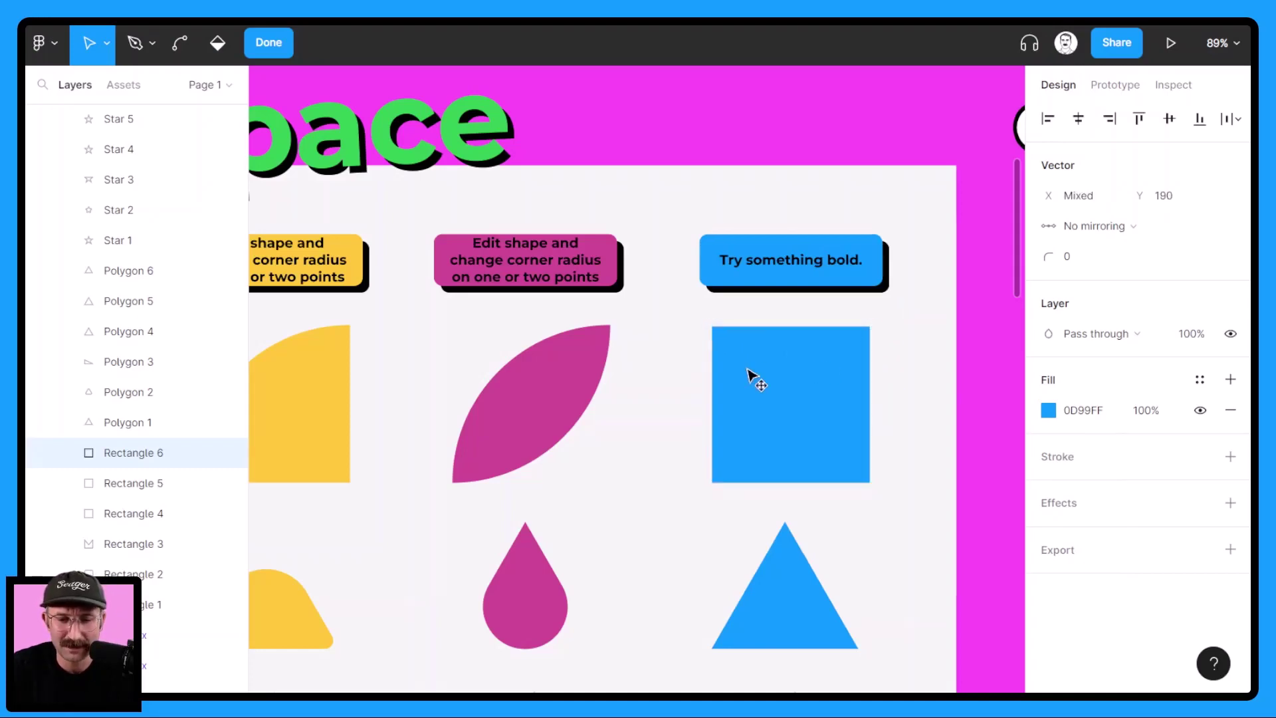
{"action": "left_click_drag", "start_coordinate": [748, 370], "coordinate": [842, 456]}
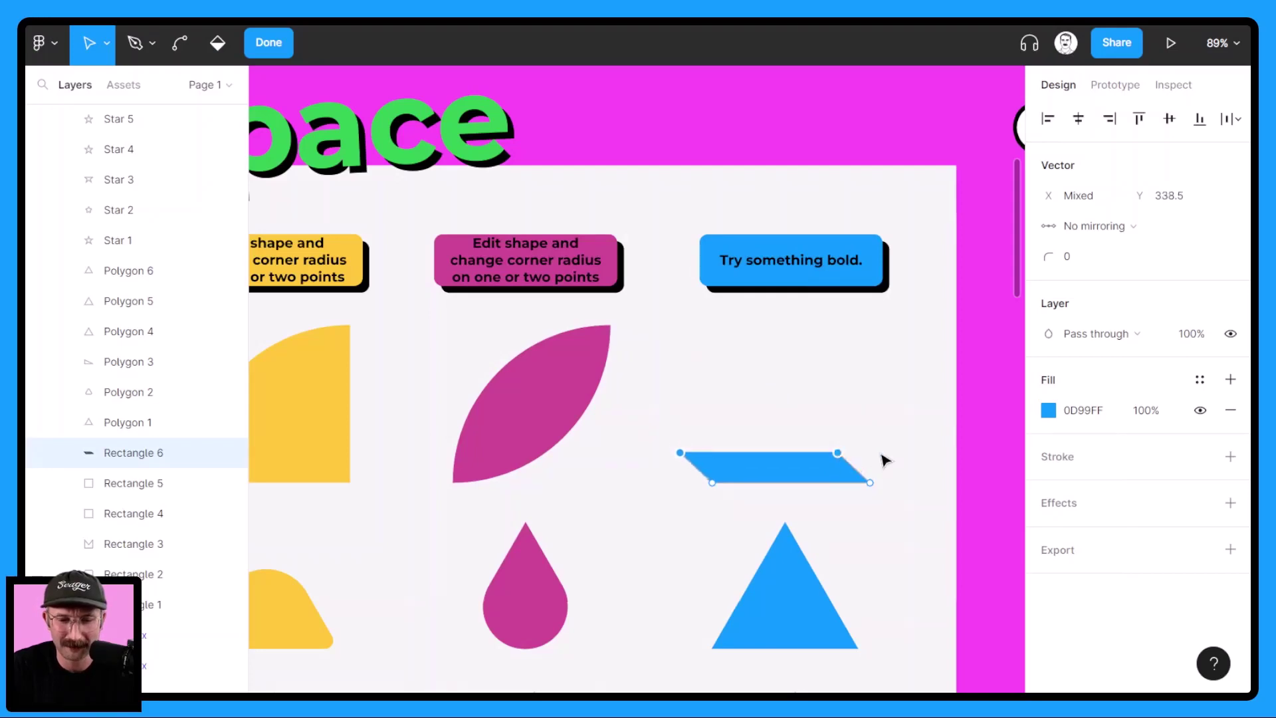
{"action": "left_click", "coordinate": [268, 42]}
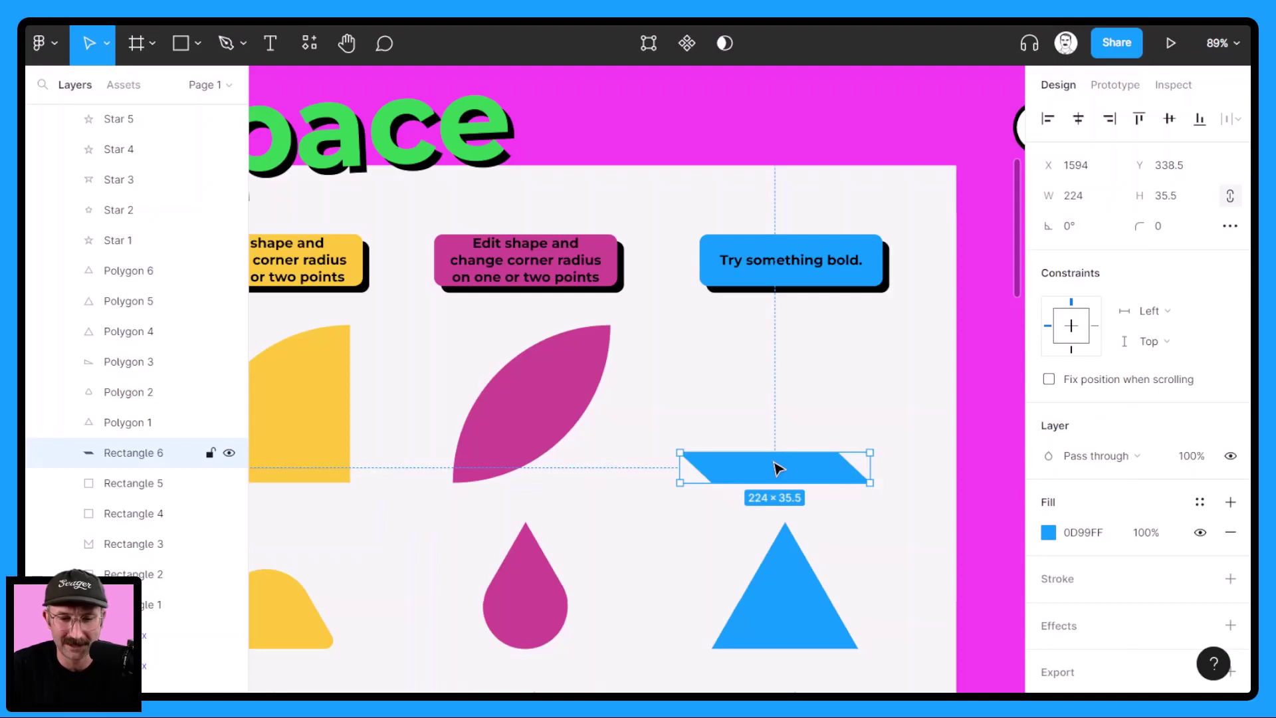
Duplicate the blue parallelogram three times, stacking the copies straight above it at even spacing up to Y 199
{"action": "key", "text": "ctrl+d"}
{"action": "left_click_drag", "start_coordinate": [775, 465], "coordinate": [778, 429]}
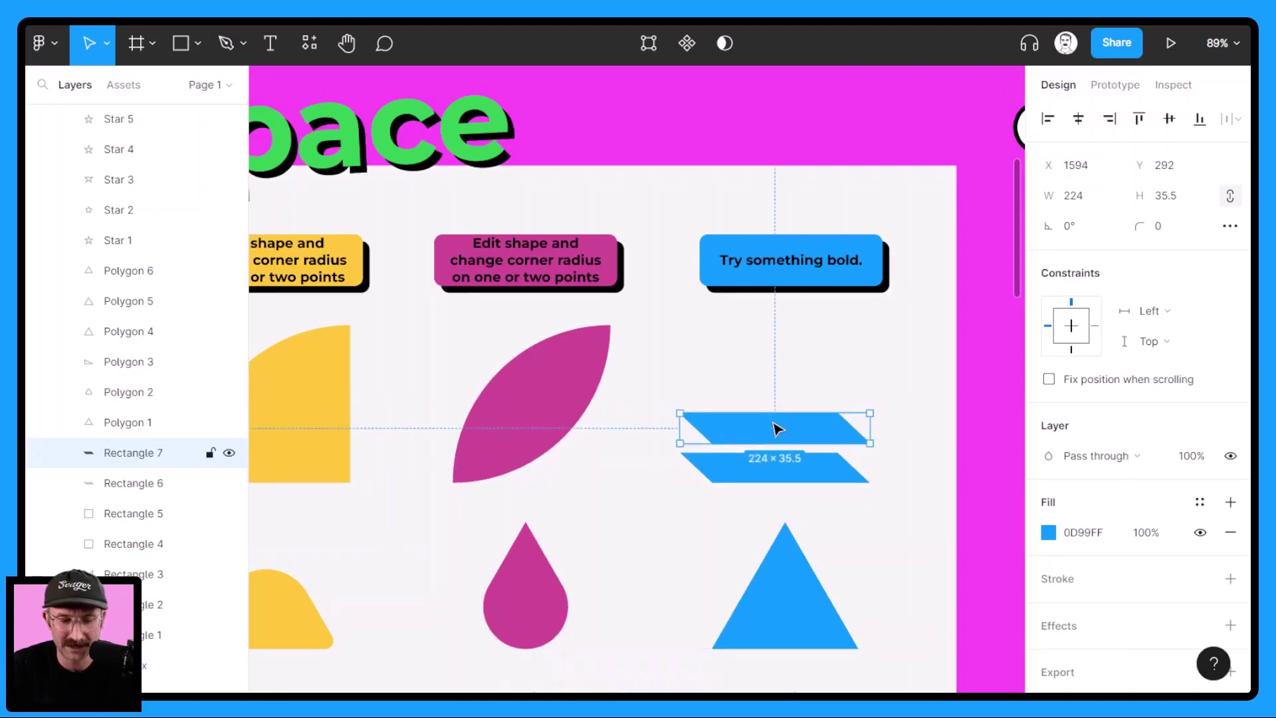
{"action": "key", "text": "ctrl+d"}
{"action": "key", "text": "ctrl+d"}
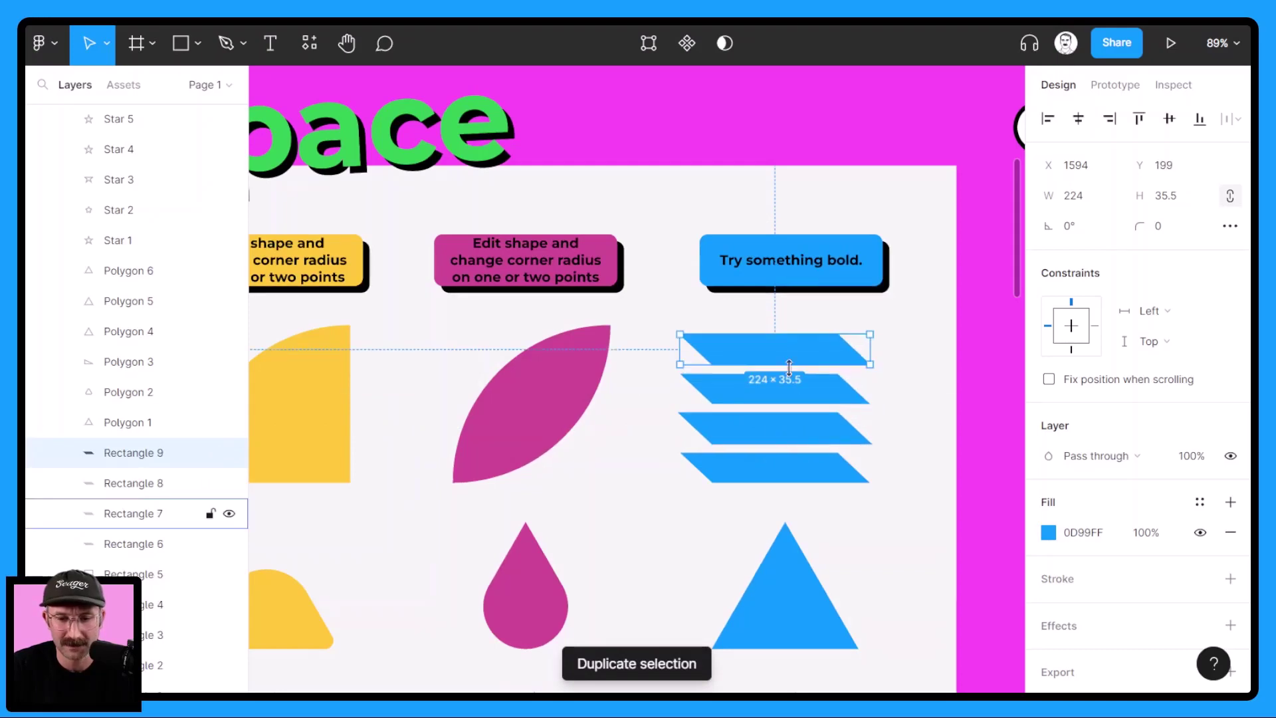
Flip the first and third parallelograms from the top of the blue stack horizontally and deselect them
{"action": "left_click", "coordinate": [805, 425], "text": "shift"}
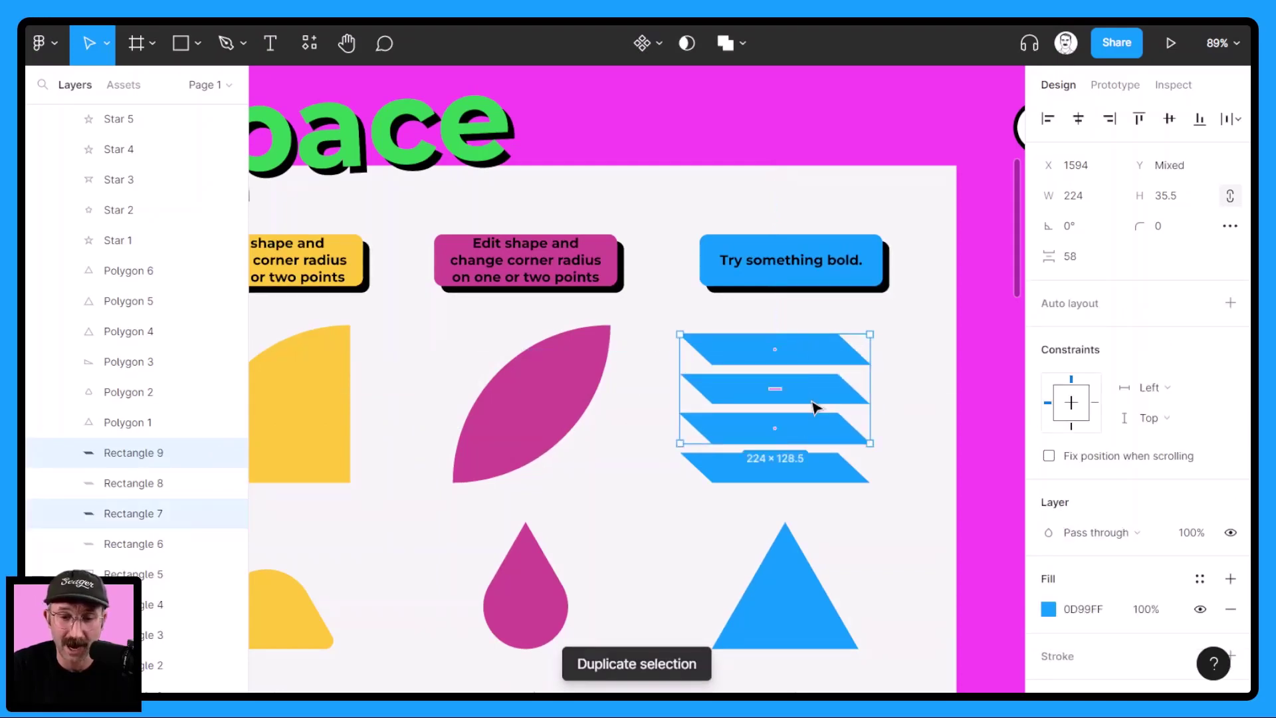
{"action": "right_click", "coordinate": [806, 439]}
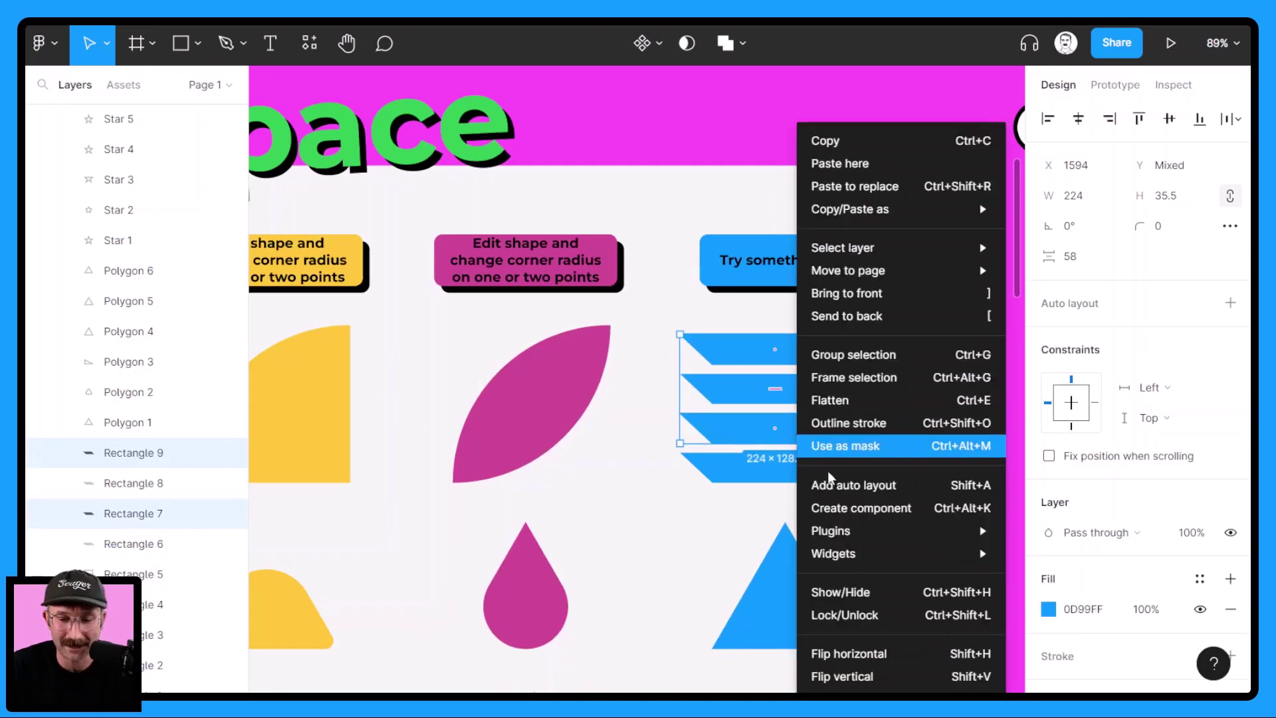
{"action": "left_click", "coordinate": [850, 653]}
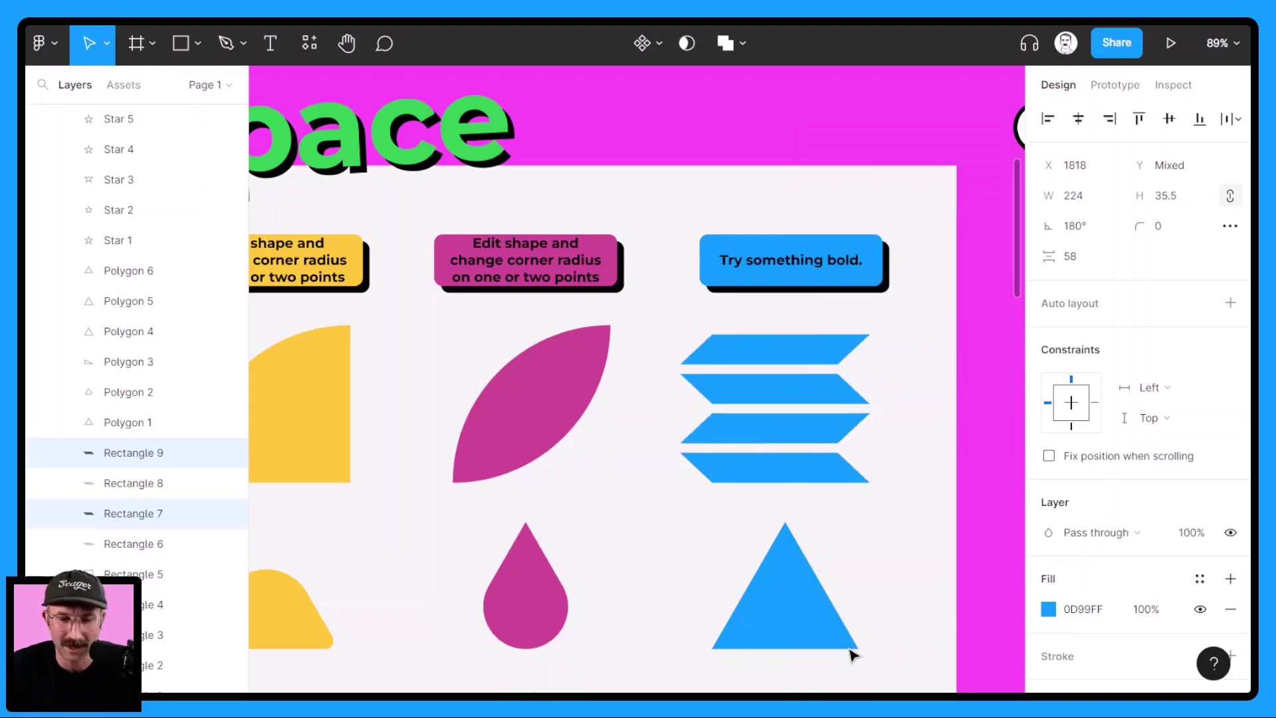
{"action": "left_click", "coordinate": [902, 497]}
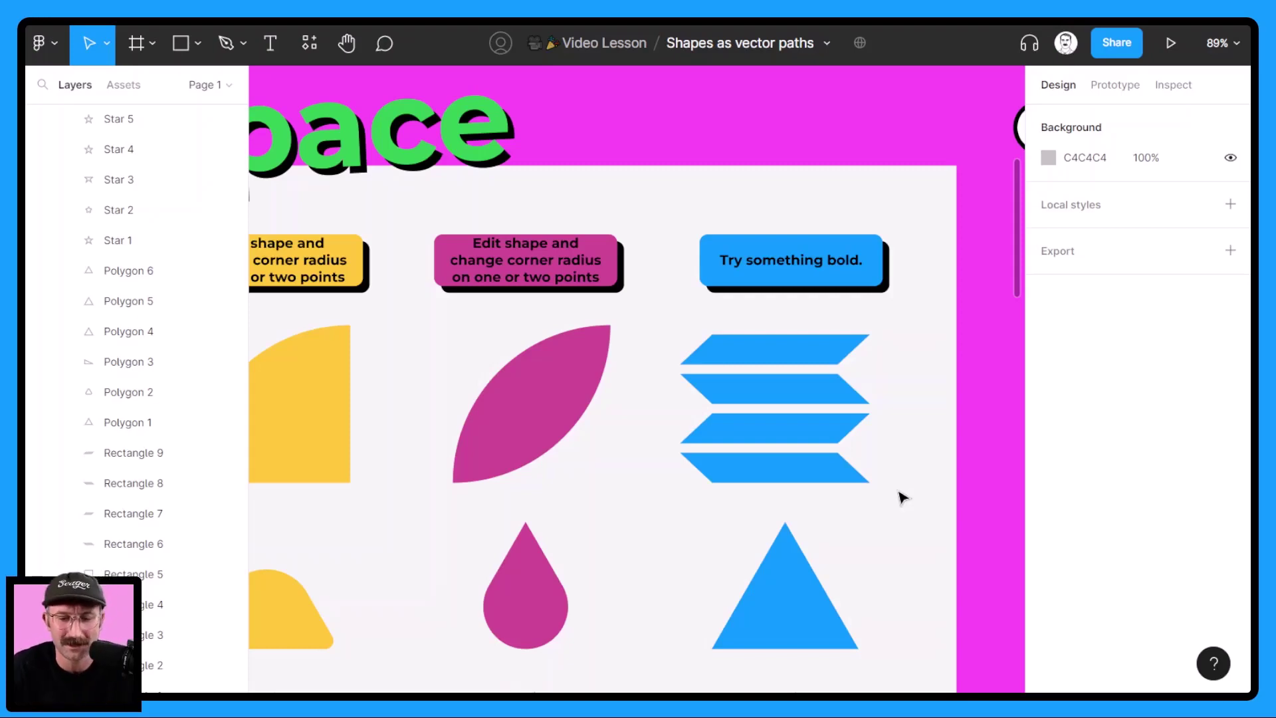
Turn the blue triangle under "Try something bold." into a pentagon by raising its point count to 5
{"action": "scroll", "coordinate": [902, 497], "scroll_direction": "down", "scroll_amount": 4}
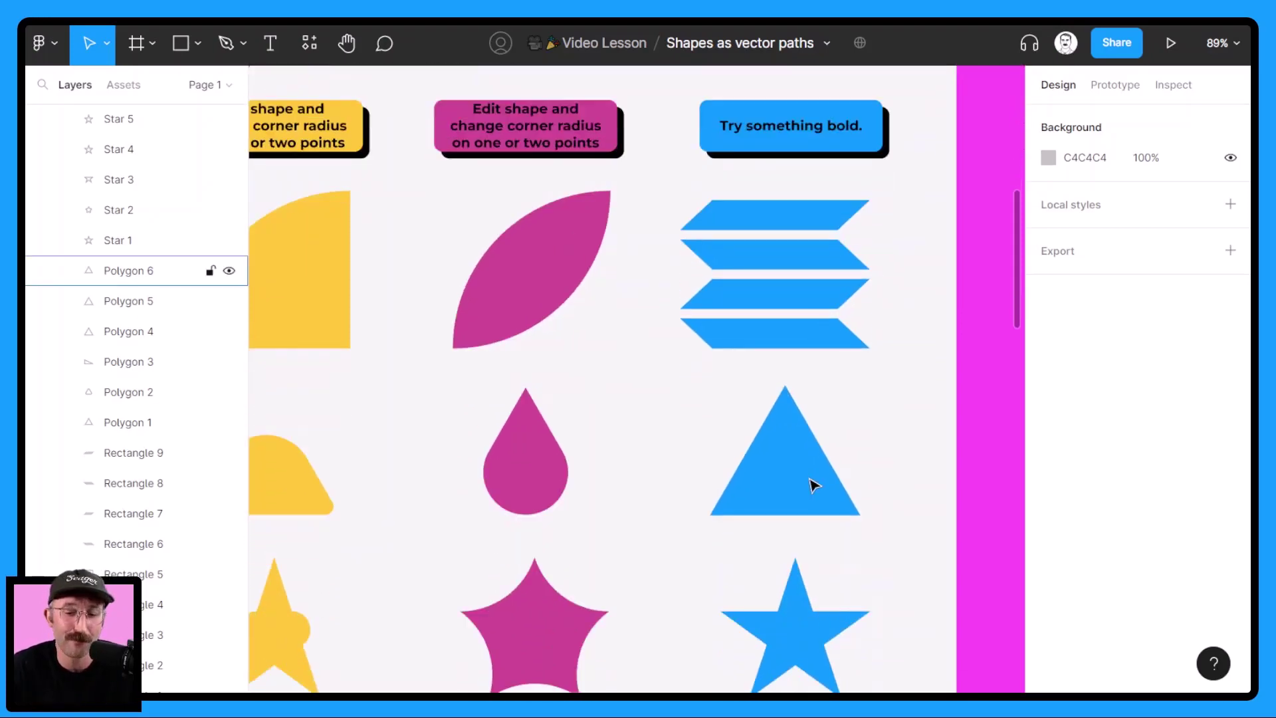
{"action": "left_click", "coordinate": [815, 485]}
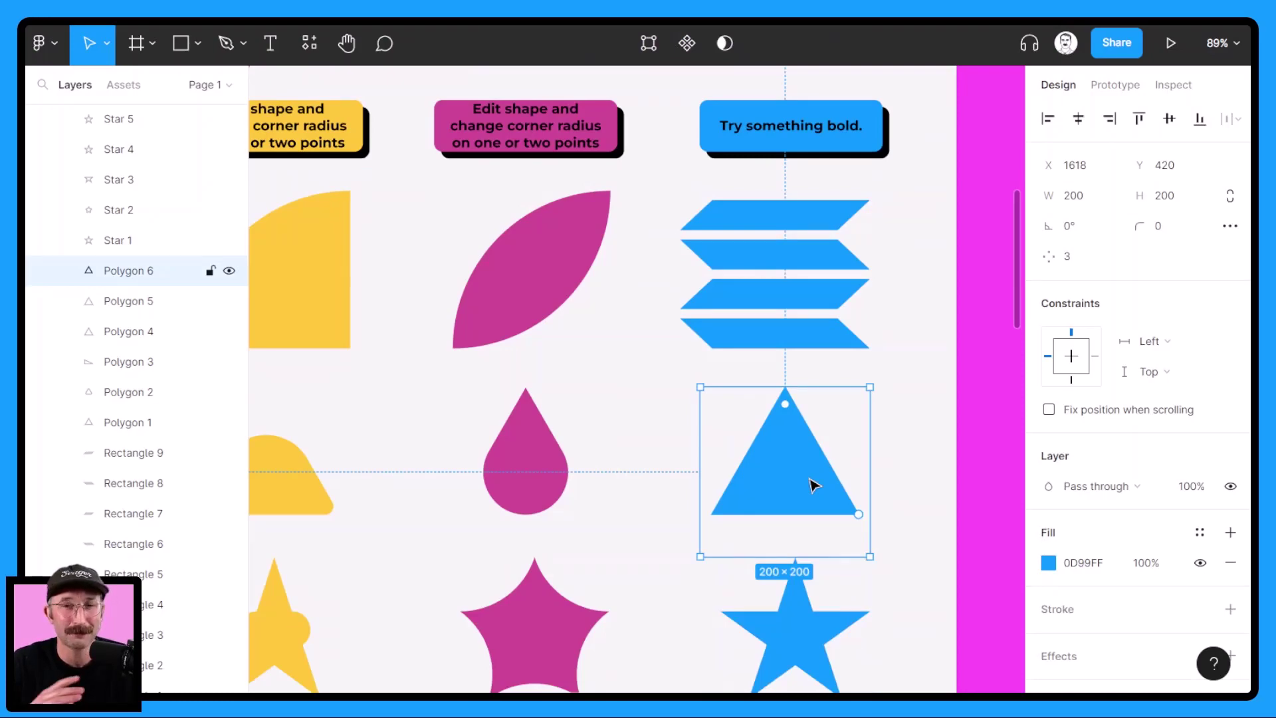
{"action": "scroll", "coordinate": [815, 485], "scroll_direction": "down", "scroll_amount": 2}
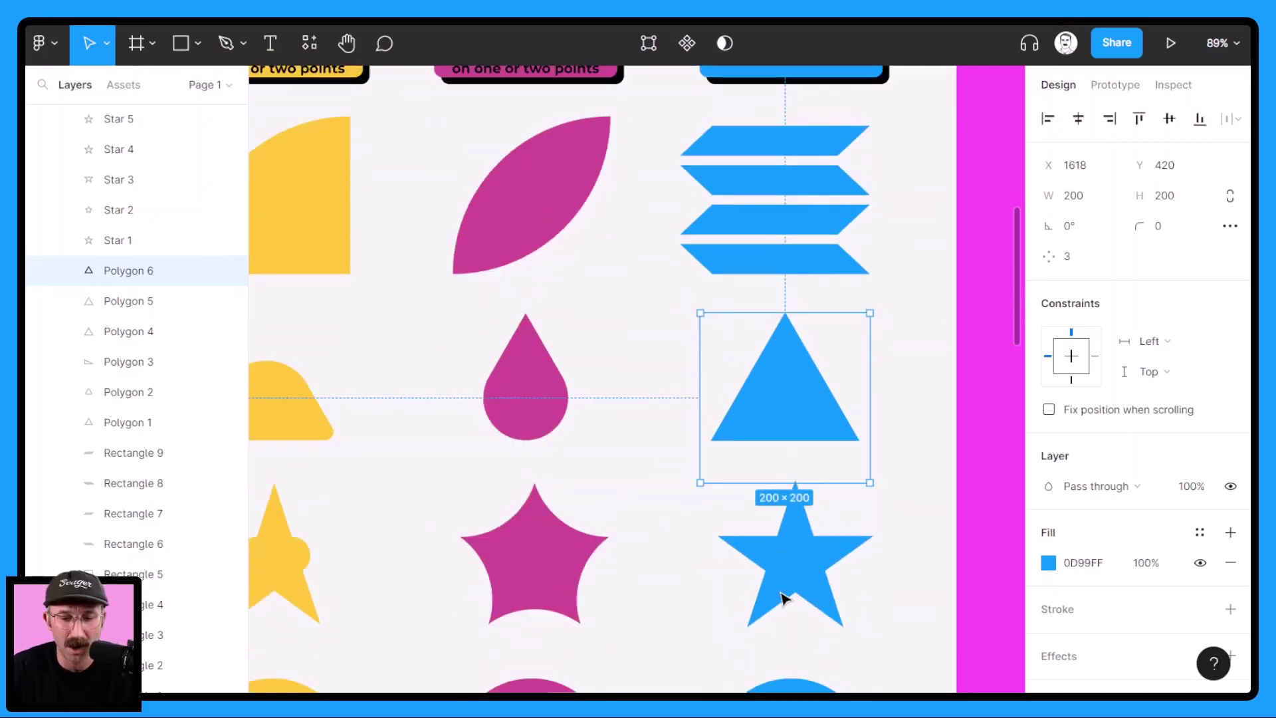
{"action": "left_click", "coordinate": [785, 584]}
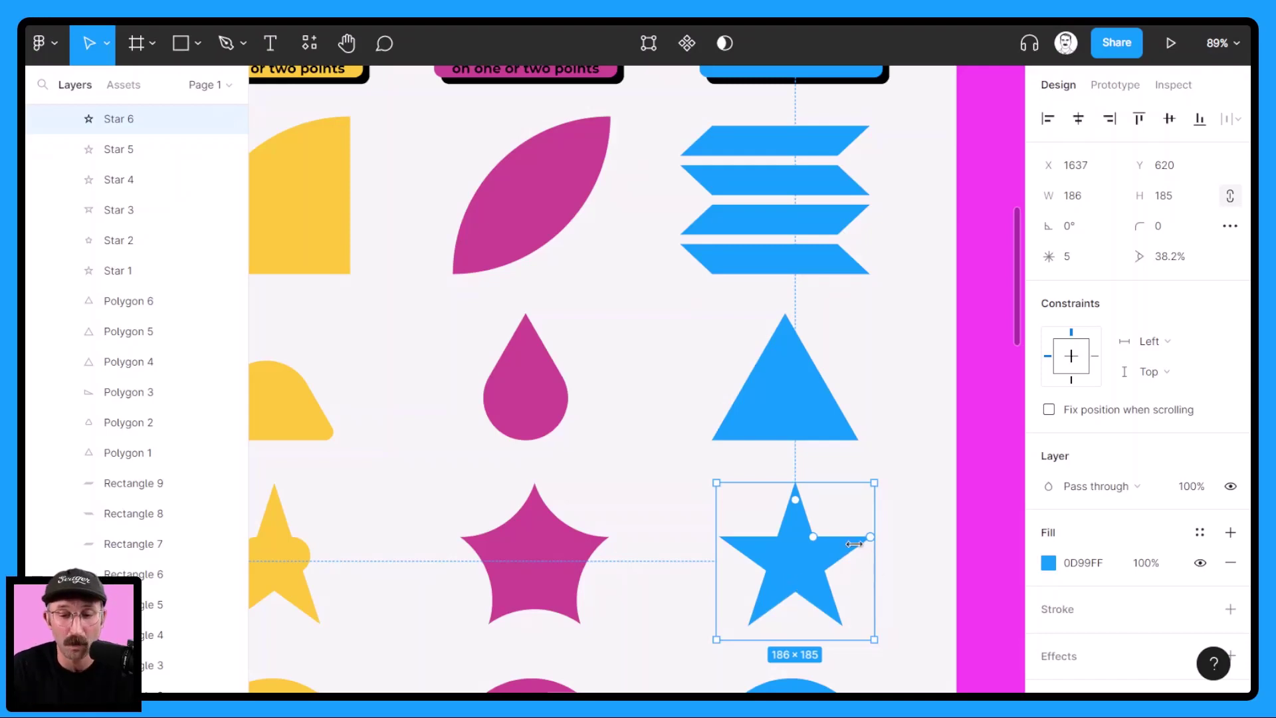
{"action": "mouse_move", "coordinate": [815, 539]}
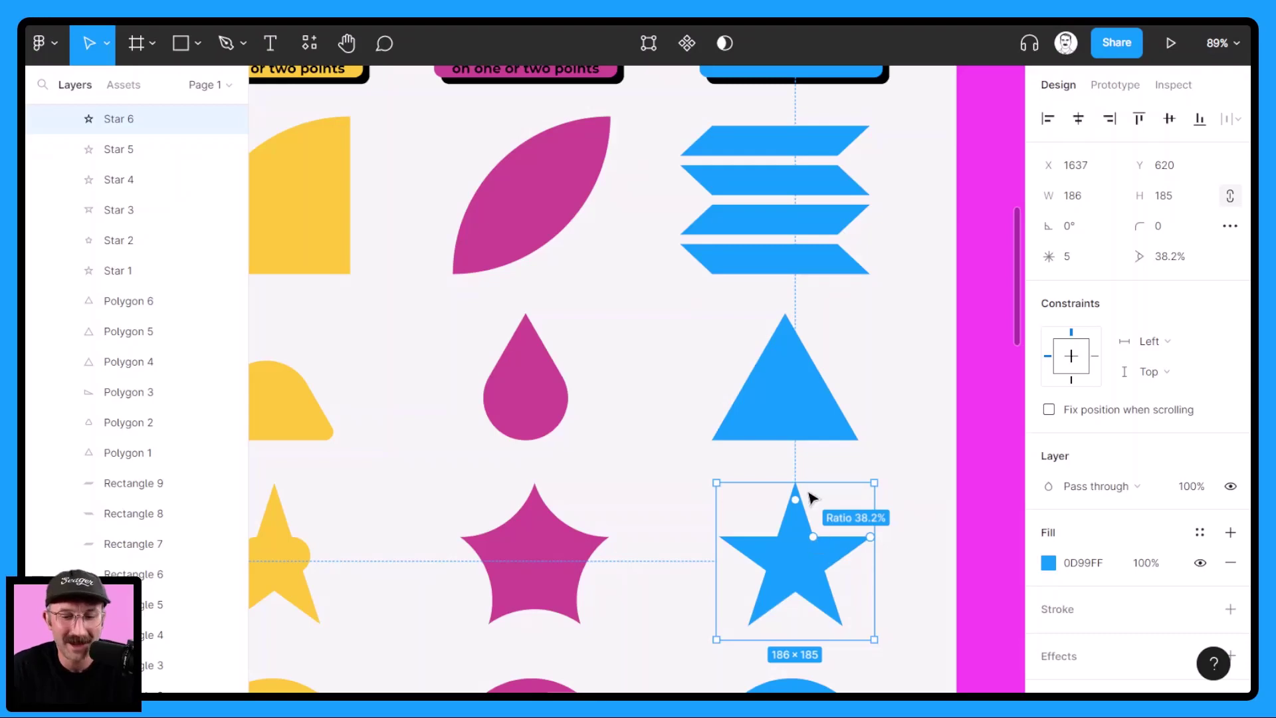
{"action": "left_click", "coordinate": [796, 409]}
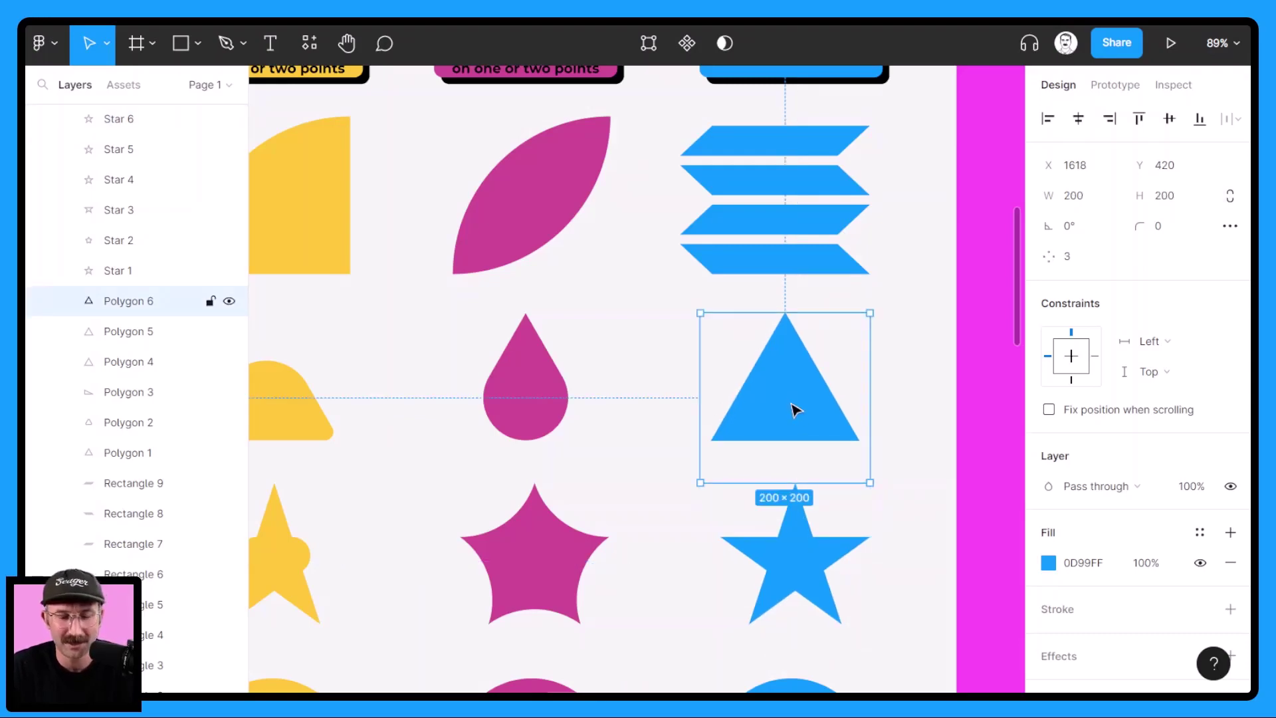
{"action": "mouse_move", "coordinate": [804, 413]}
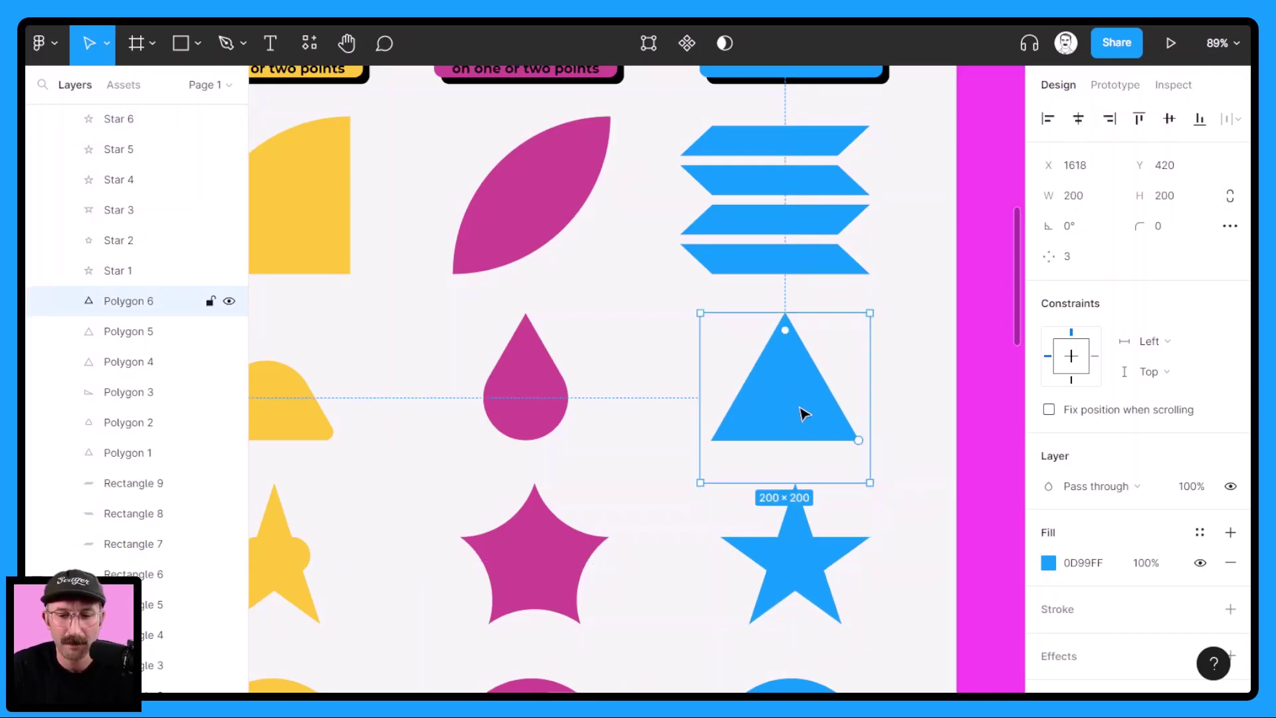
{"action": "mouse_move", "coordinate": [860, 448]}
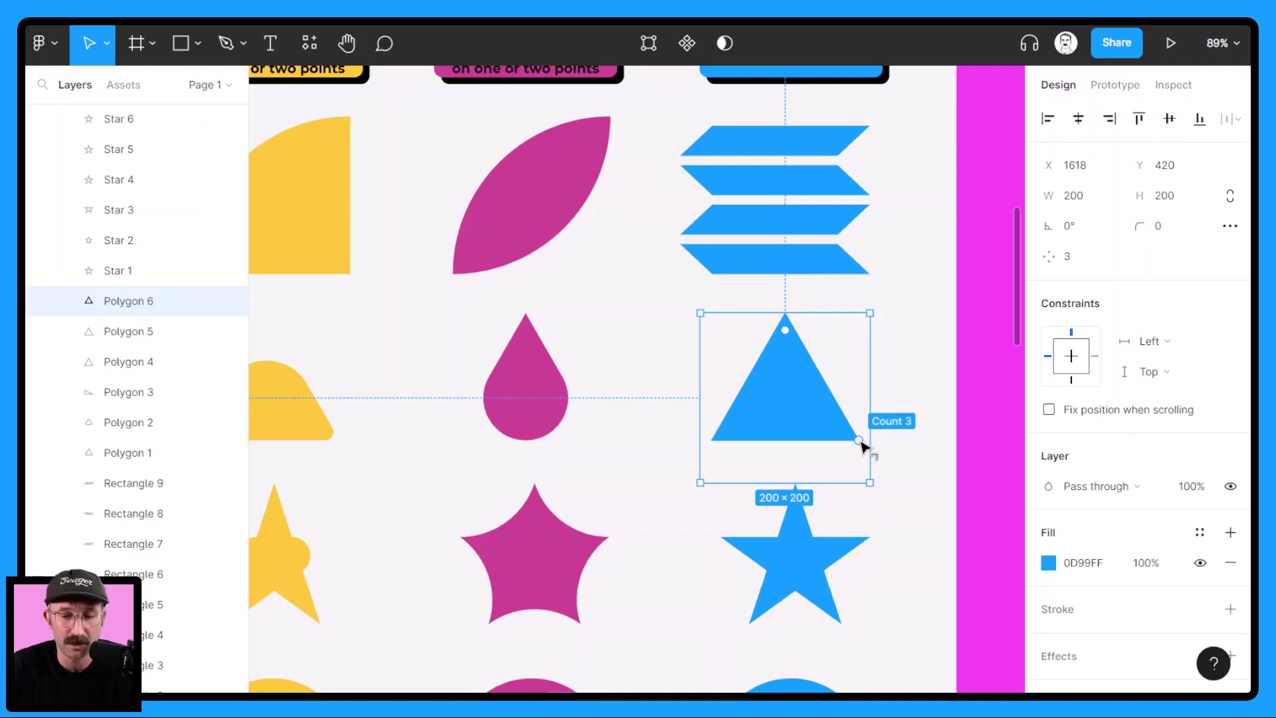
{"action": "left_click_drag", "start_coordinate": [862, 446], "coordinate": [864, 388]}
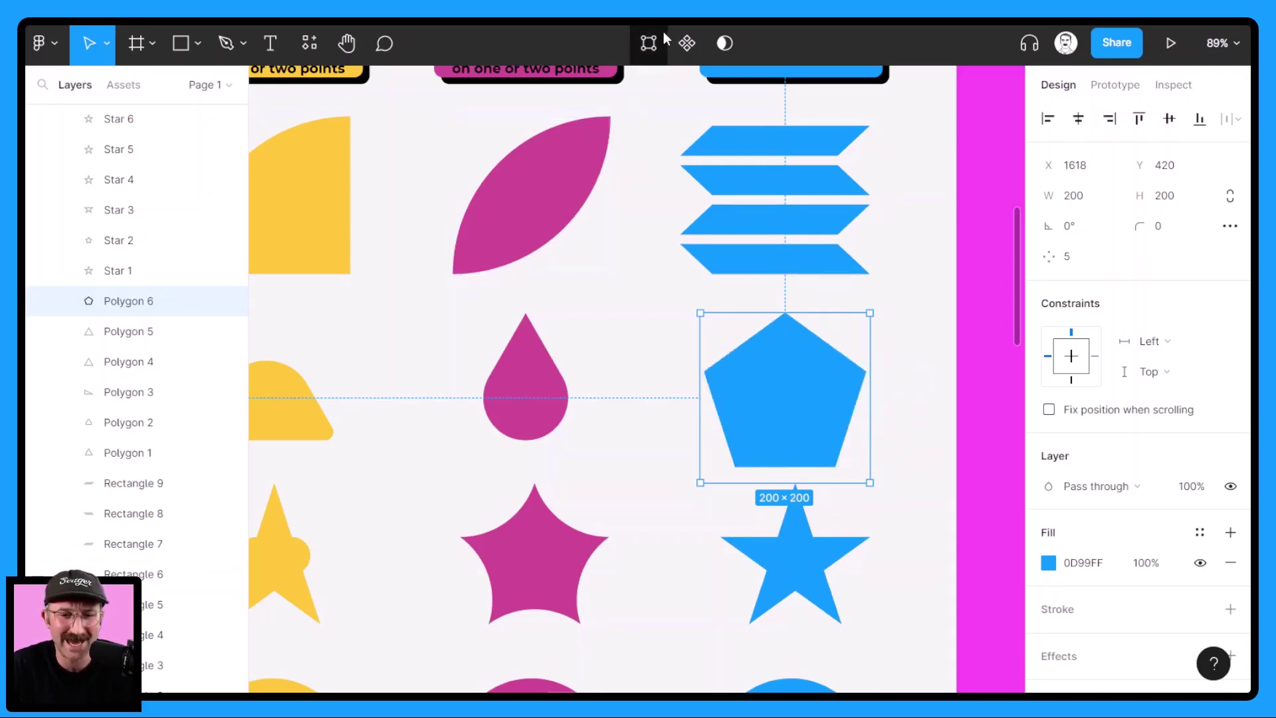
Round the two side points of the blue pentagon to a corner radius of 183 and finish editing it
{"action": "left_click", "coordinate": [649, 44]}
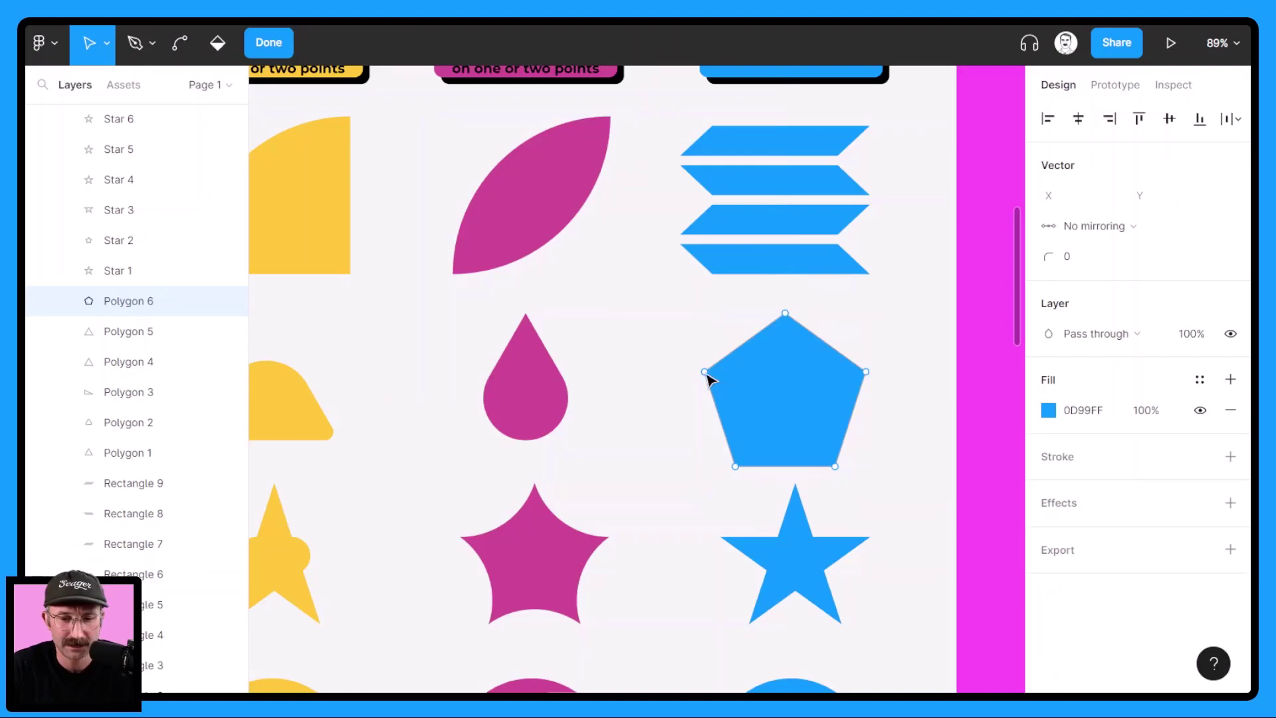
{"action": "left_click", "coordinate": [705, 374]}
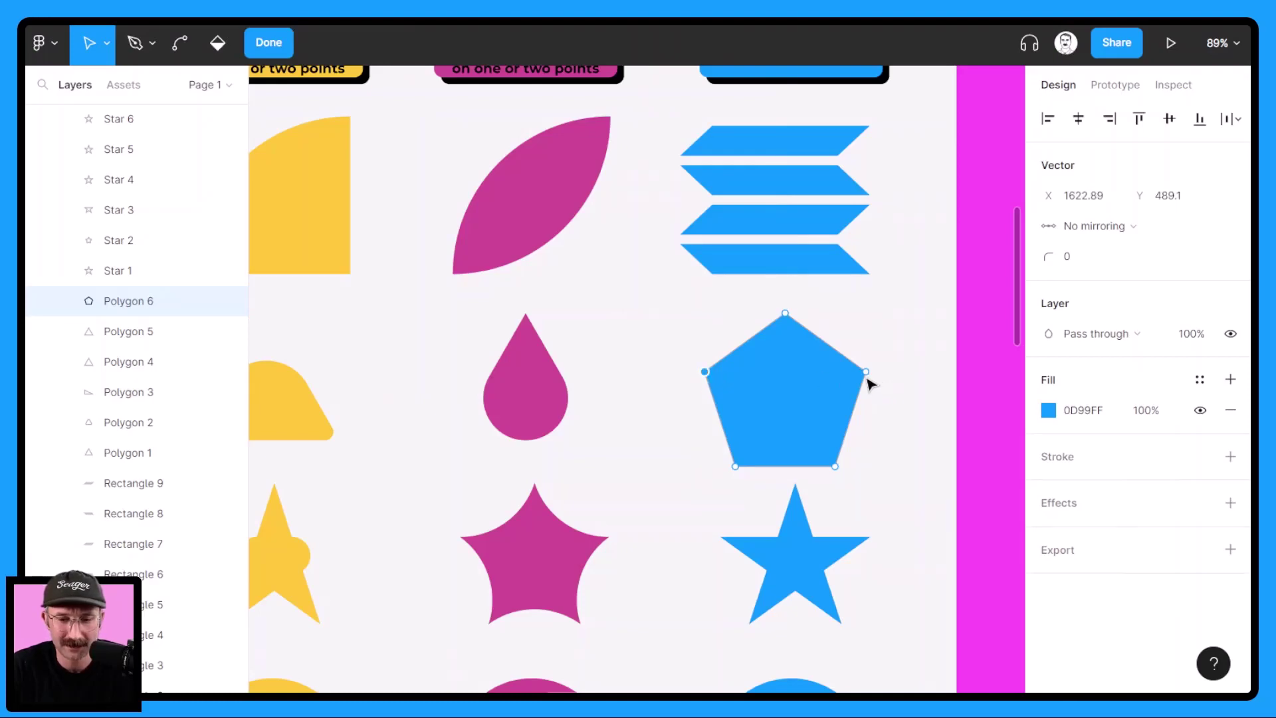
{"action": "left_click", "coordinate": [865, 372], "text": "shift"}
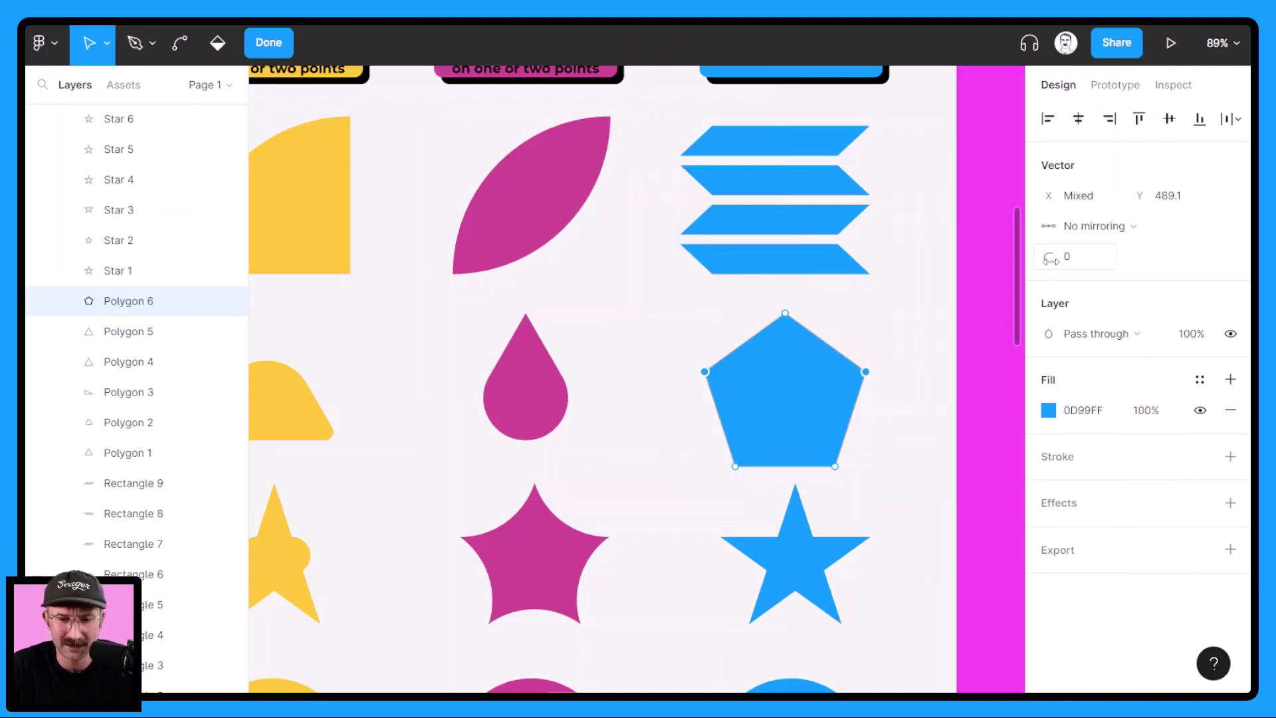
{"action": "left_click_drag", "start_coordinate": [1051, 259], "coordinate": [160, 325]}
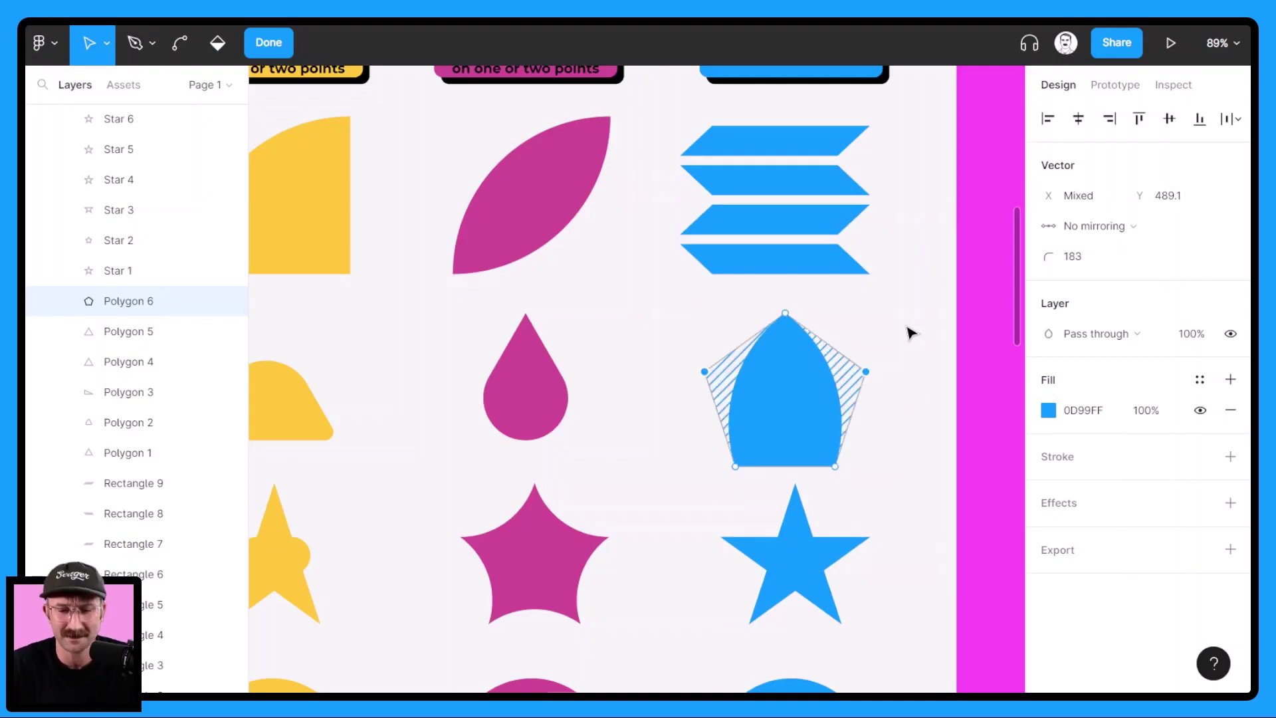
{"action": "scroll", "coordinate": [908, 389], "scroll_direction": "down", "scroll_amount": 2}
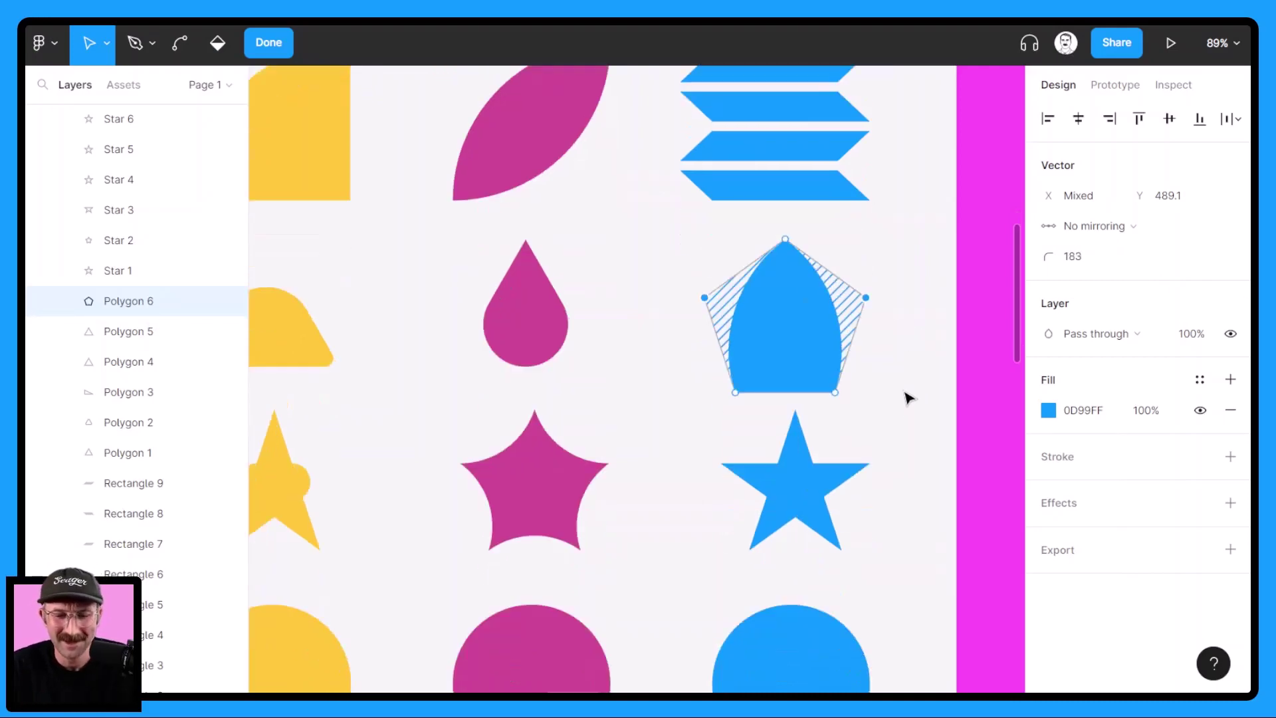
{"action": "left_click", "coordinate": [792, 499]}
{"action": "key", "text": "Escape"}
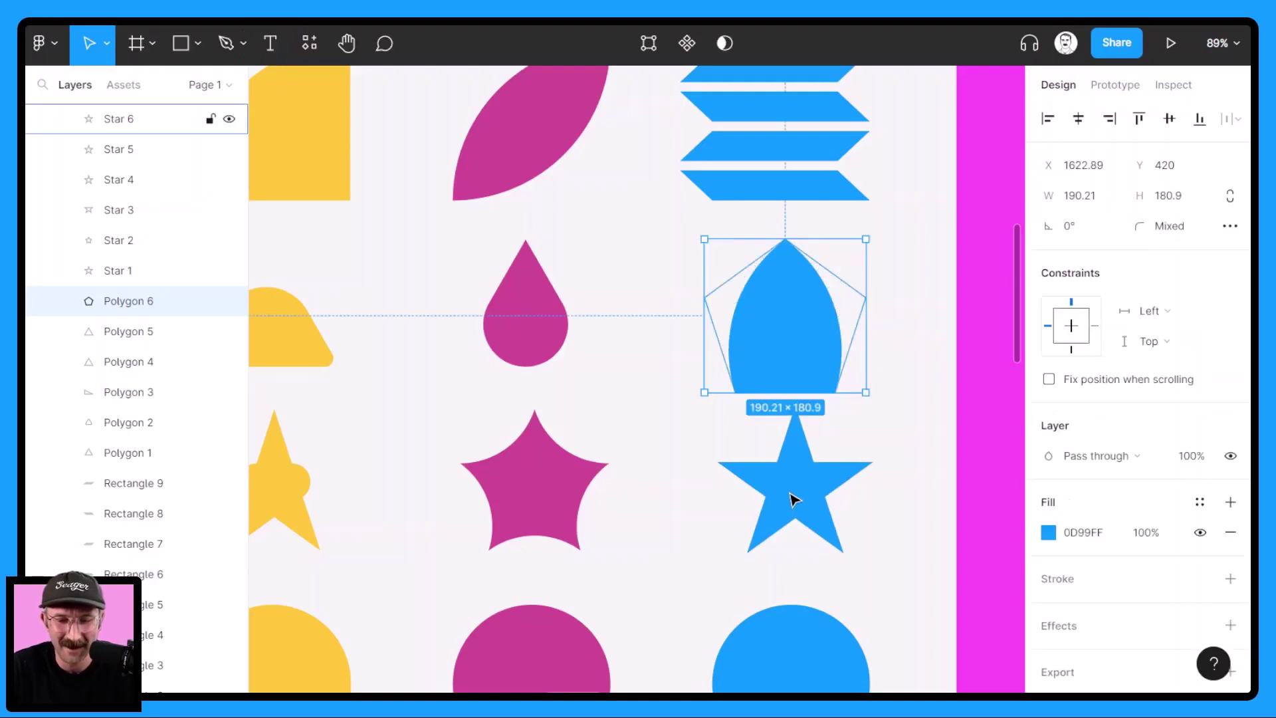
Turn the blue star below the pentagon shape into a scalloped badge with 23 points, a 66% ratio and a 15.31 corner radius
{"action": "left_click", "coordinate": [804, 499]}
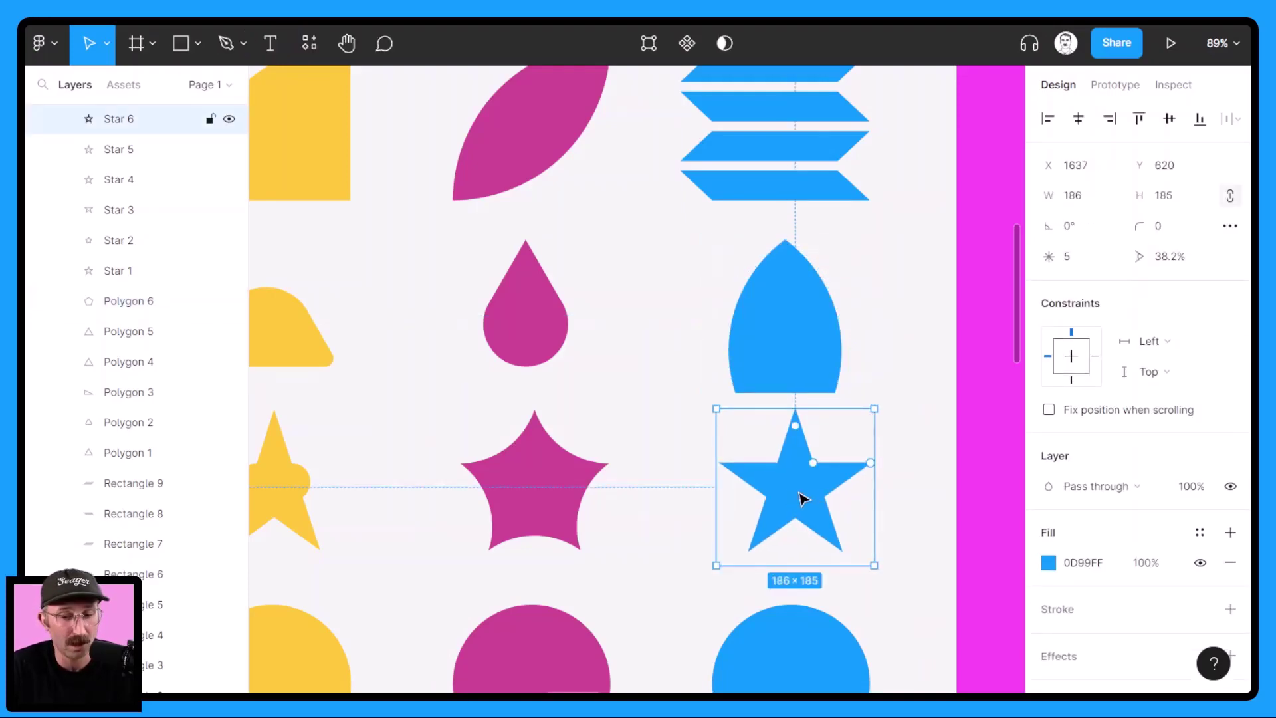
{"action": "left_click_drag", "start_coordinate": [874, 467], "coordinate": [830, 418]}
{"action": "left_click_drag", "start_coordinate": [807, 463], "coordinate": [814, 431]}
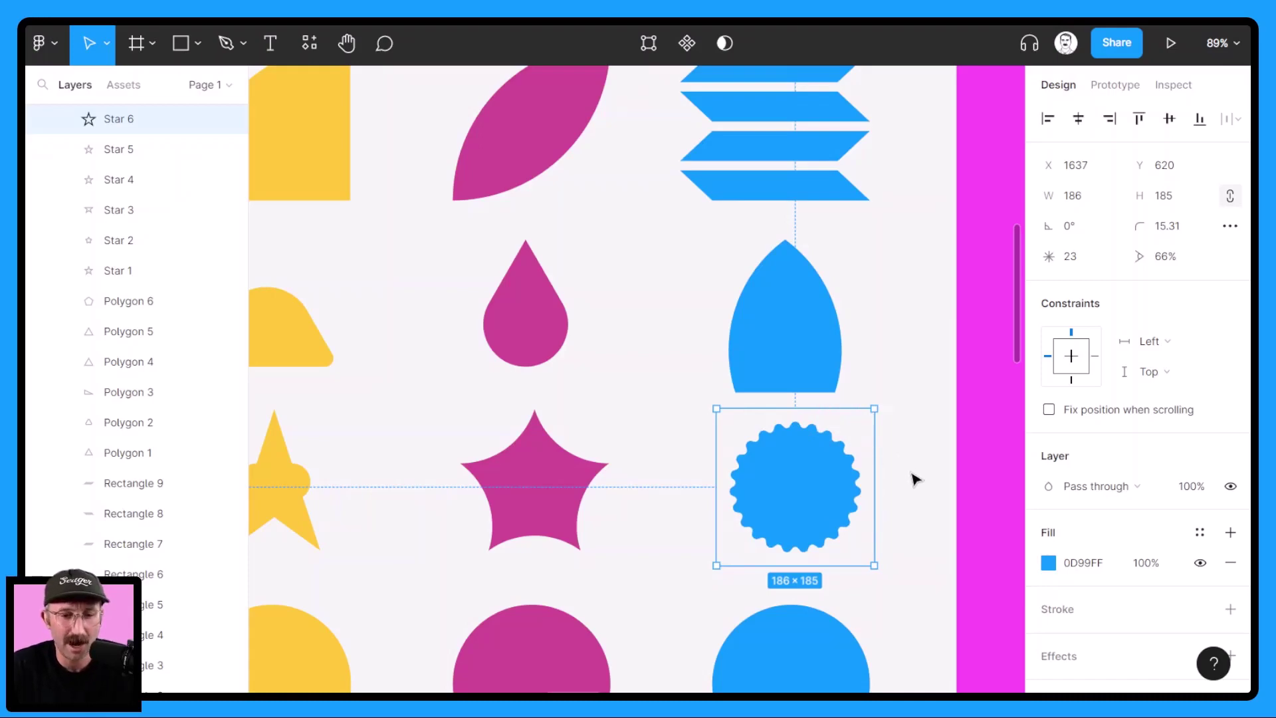
Cut a wedge out of the bright pink circle in the "Change radius" column by reducing its arc sweep to 86.17%
{"action": "scroll", "coordinate": [465, 432], "scroll_direction": "down", "scroll_amount": 5}
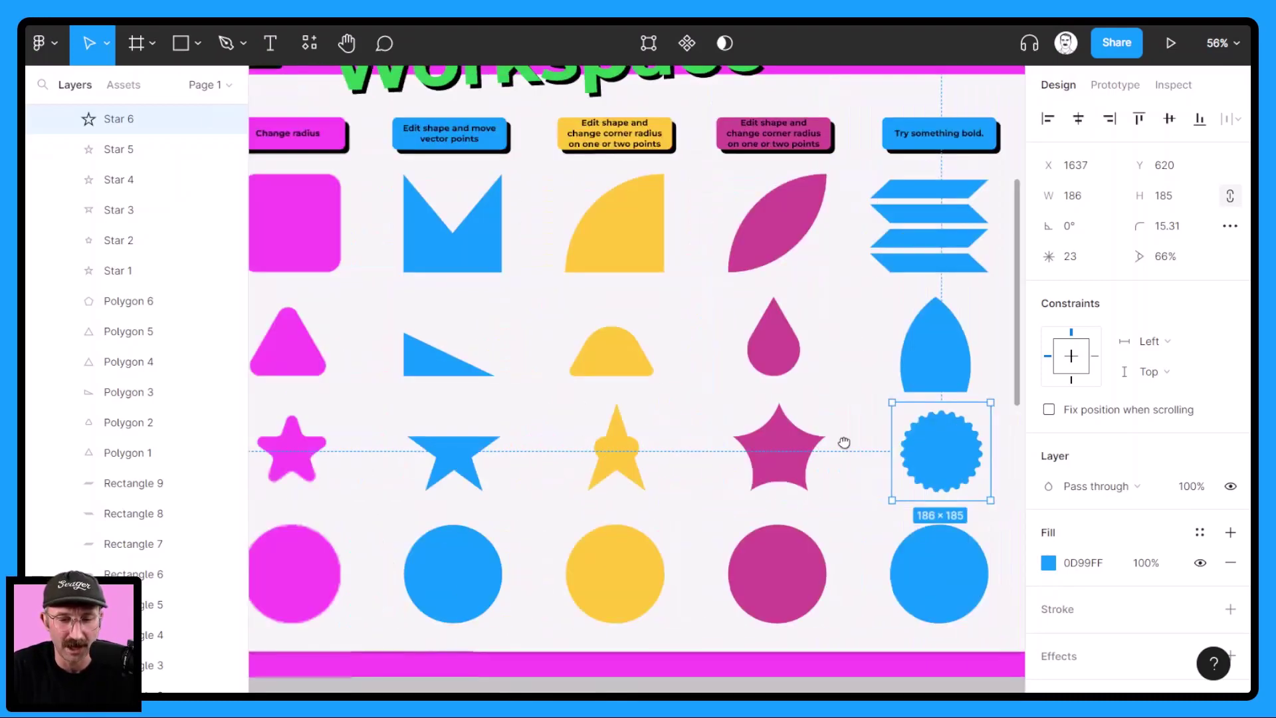
{"action": "scroll", "coordinate": [444, 469], "scroll_direction": "left", "scroll_amount": 5}
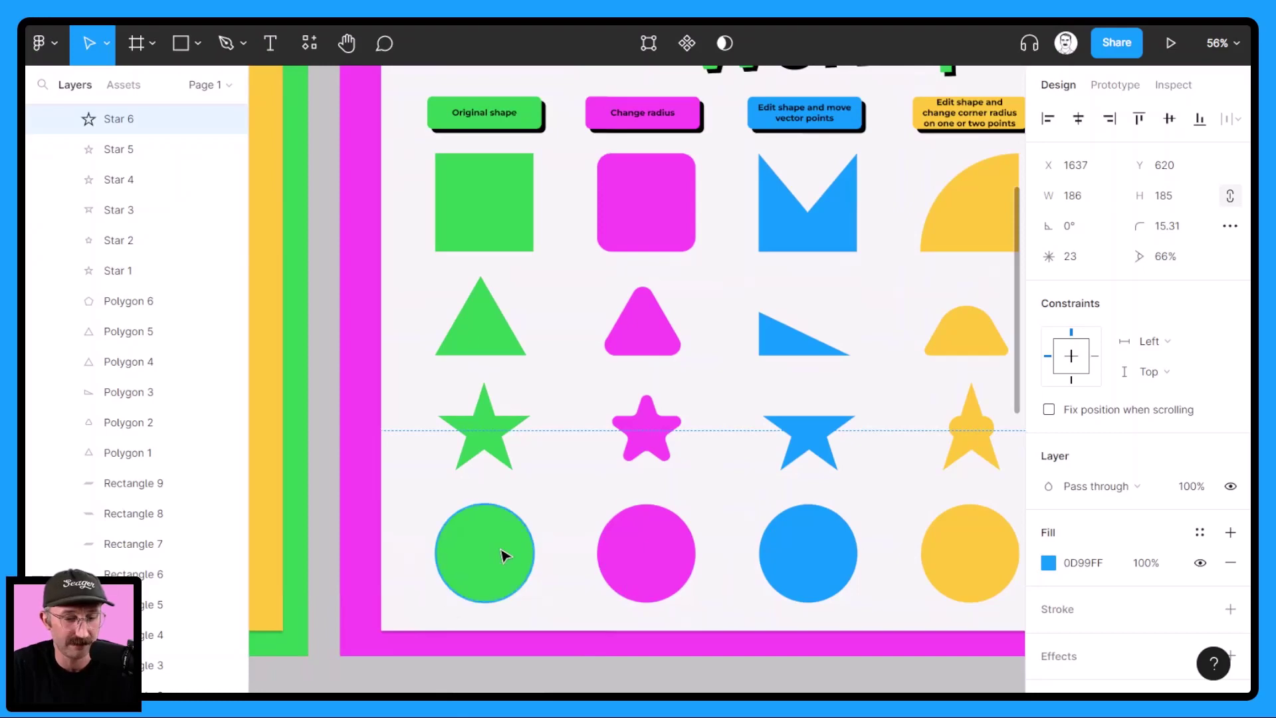
{"action": "left_click", "coordinate": [658, 567]}
{"action": "scroll", "coordinate": [656, 564], "scroll_direction": "down", "scroll_amount": 3}
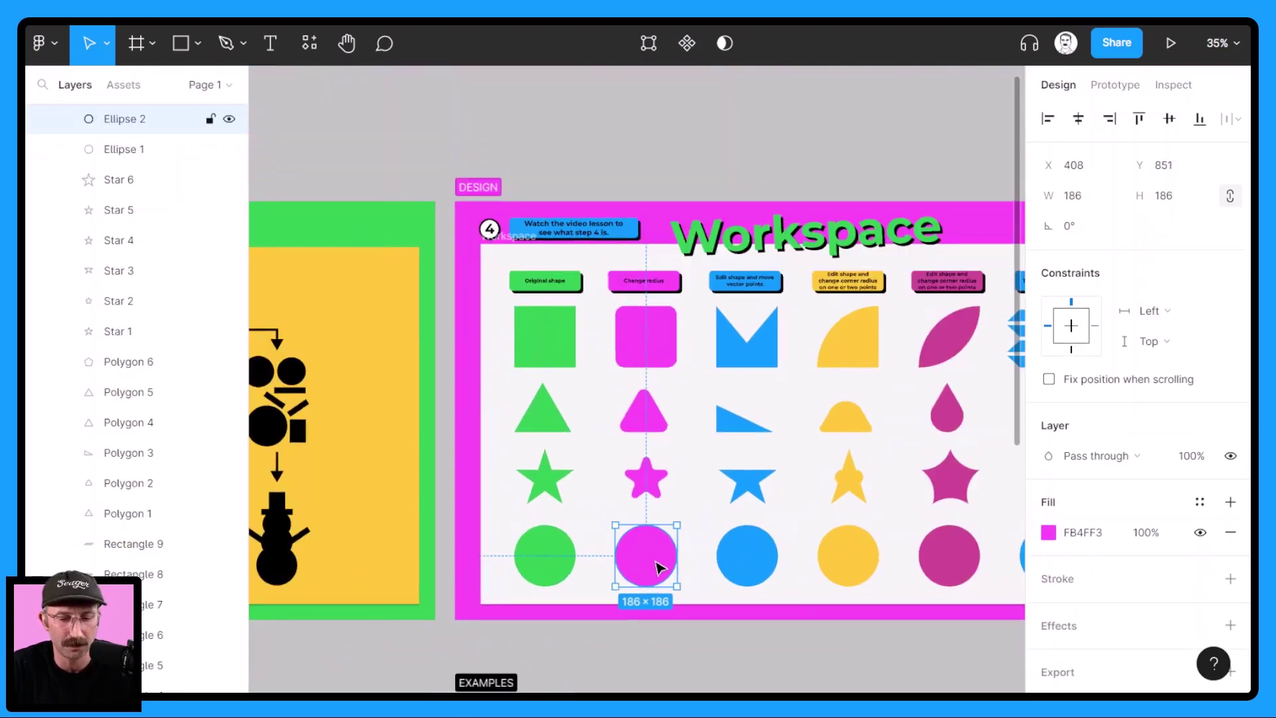
{"action": "scroll", "coordinate": [661, 564], "scroll_direction": "up", "scroll_amount": 5}
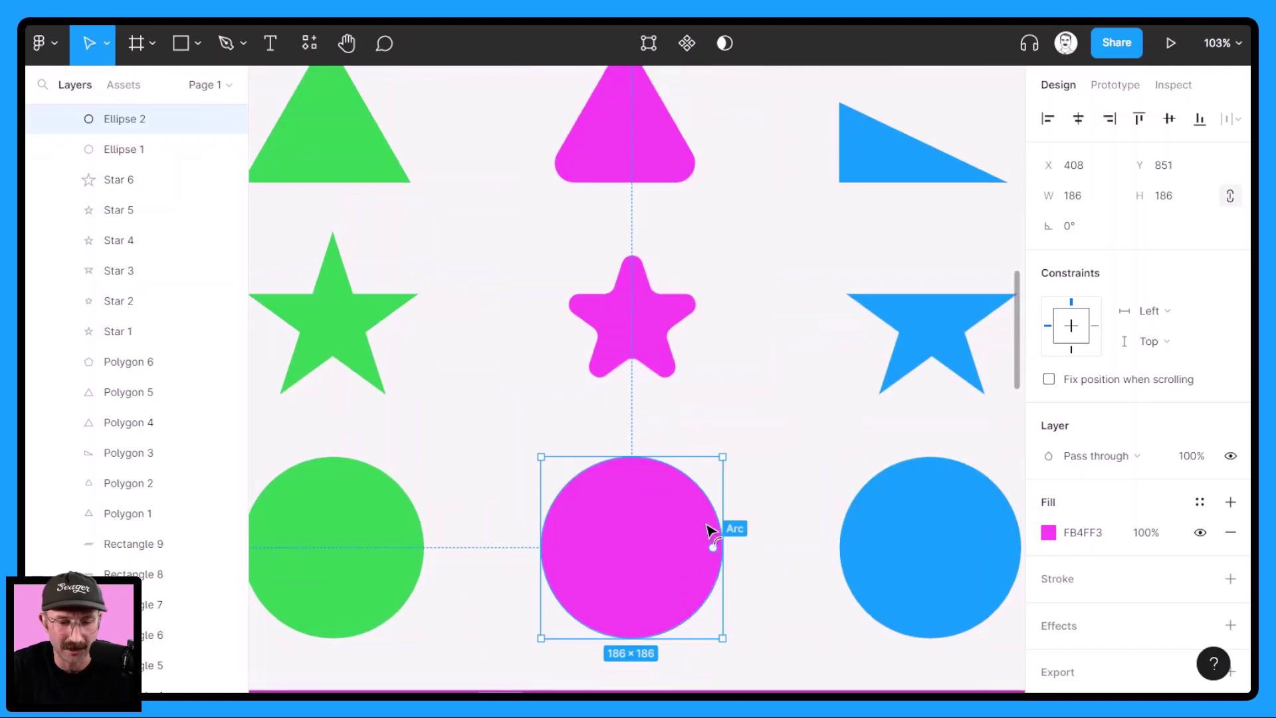
{"action": "left_click_drag", "start_coordinate": [713, 546], "coordinate": [689, 492]}
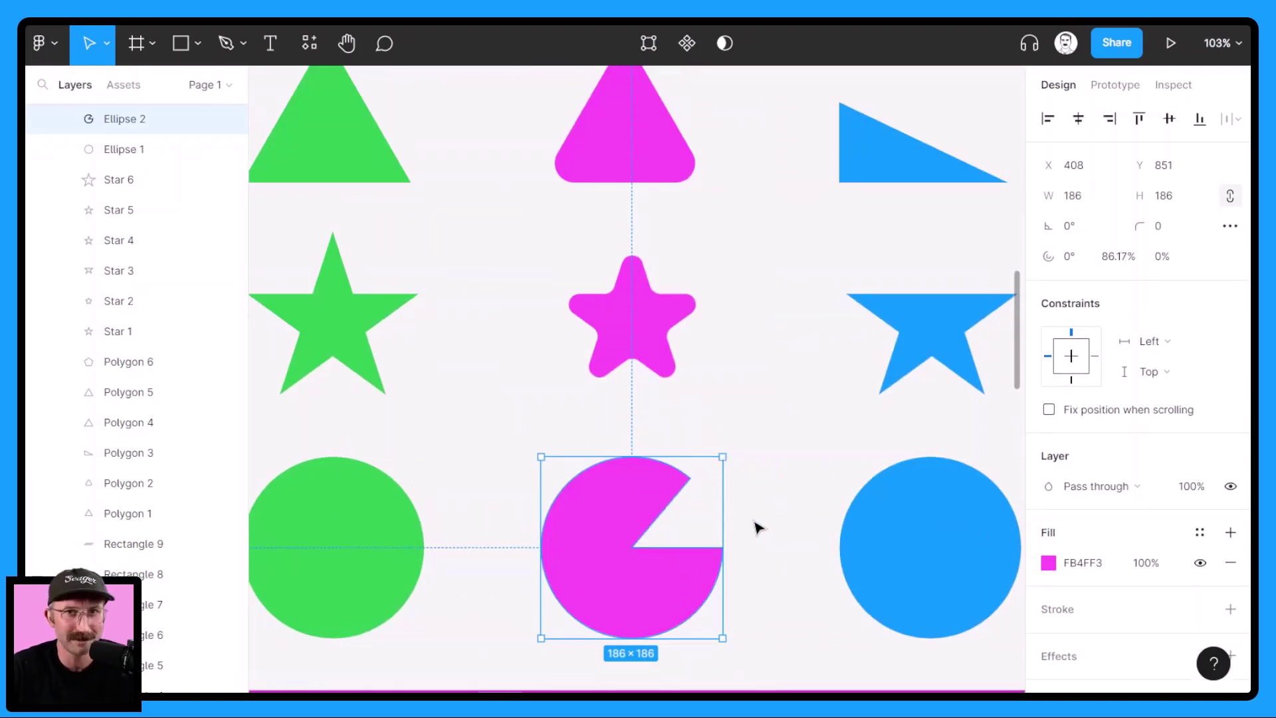
Make the blue circle under "Edit shape and move vector points" a C shape with an 88.93% sweep and a 37.31% inner ratio
{"action": "scroll", "coordinate": [835, 543], "scroll_direction": "right", "scroll_amount": 6}
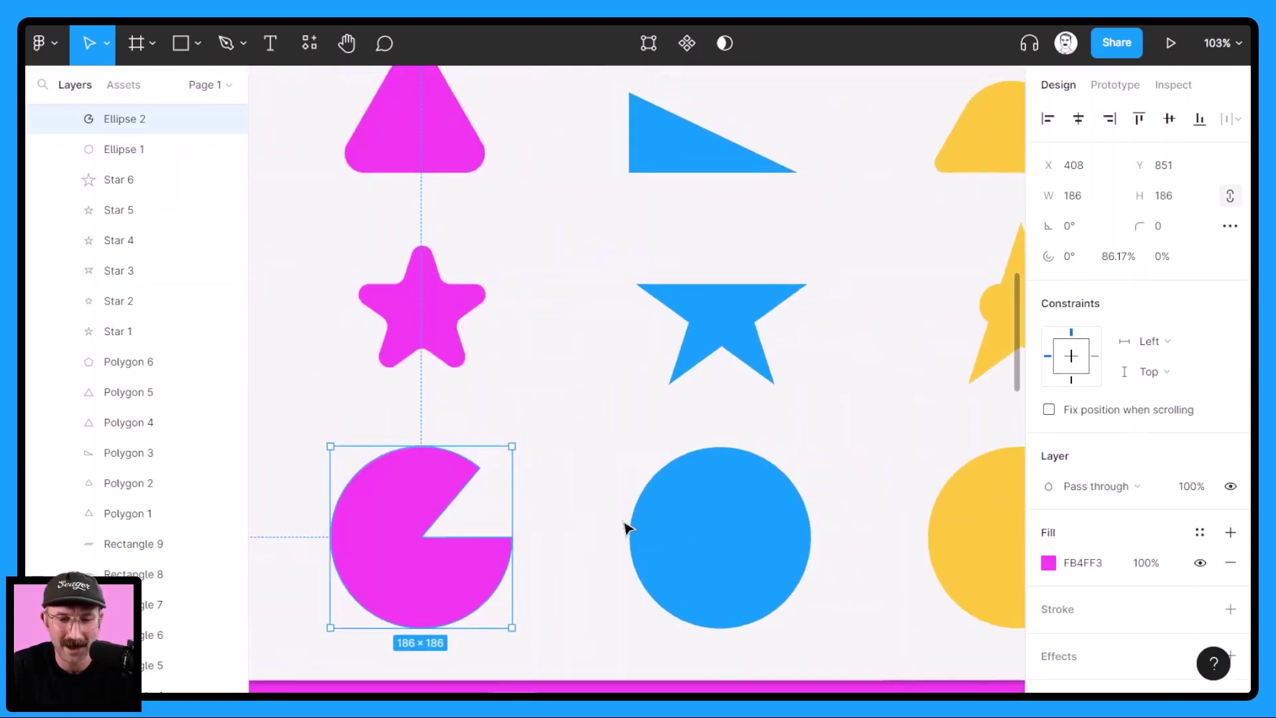
{"action": "left_click", "coordinate": [723, 527]}
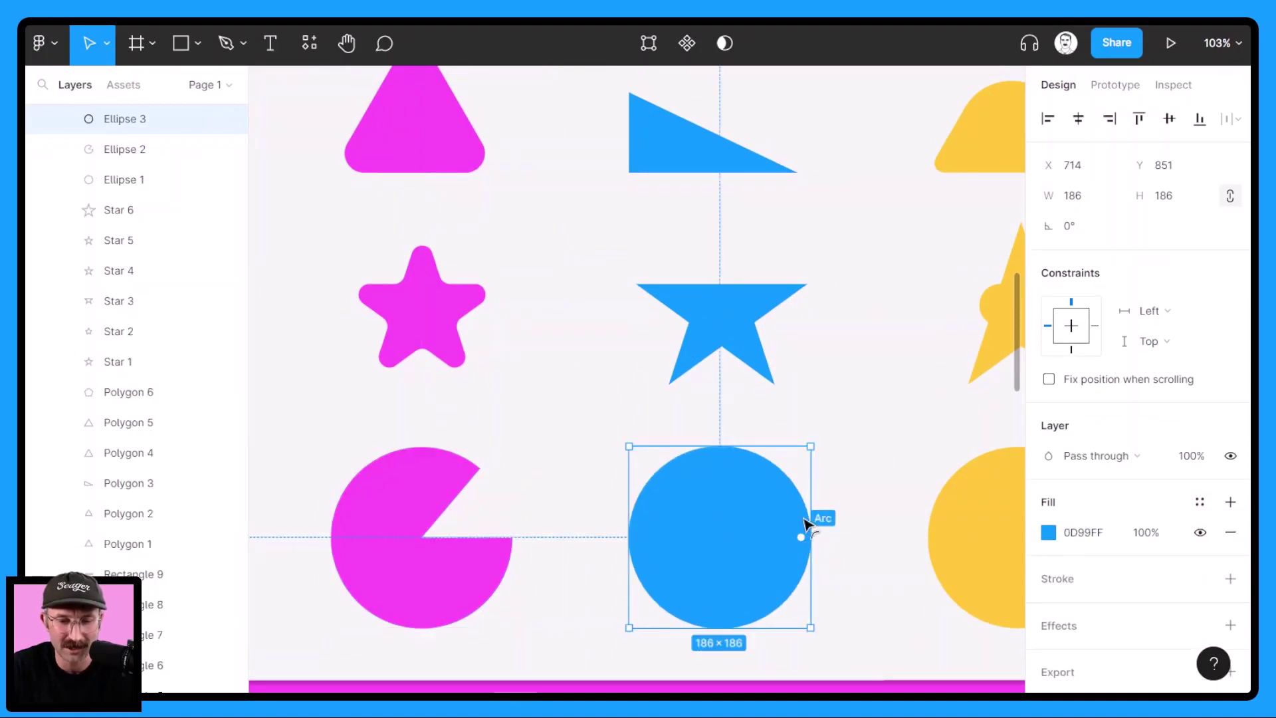
{"action": "left_click_drag", "start_coordinate": [804, 531], "coordinate": [689, 548]}
Turn the yellow circle into a ring with a 53.75% inner ratio and a full 100% sweep
{"action": "scroll", "coordinate": [891, 567], "scroll_direction": "right", "scroll_amount": 9}
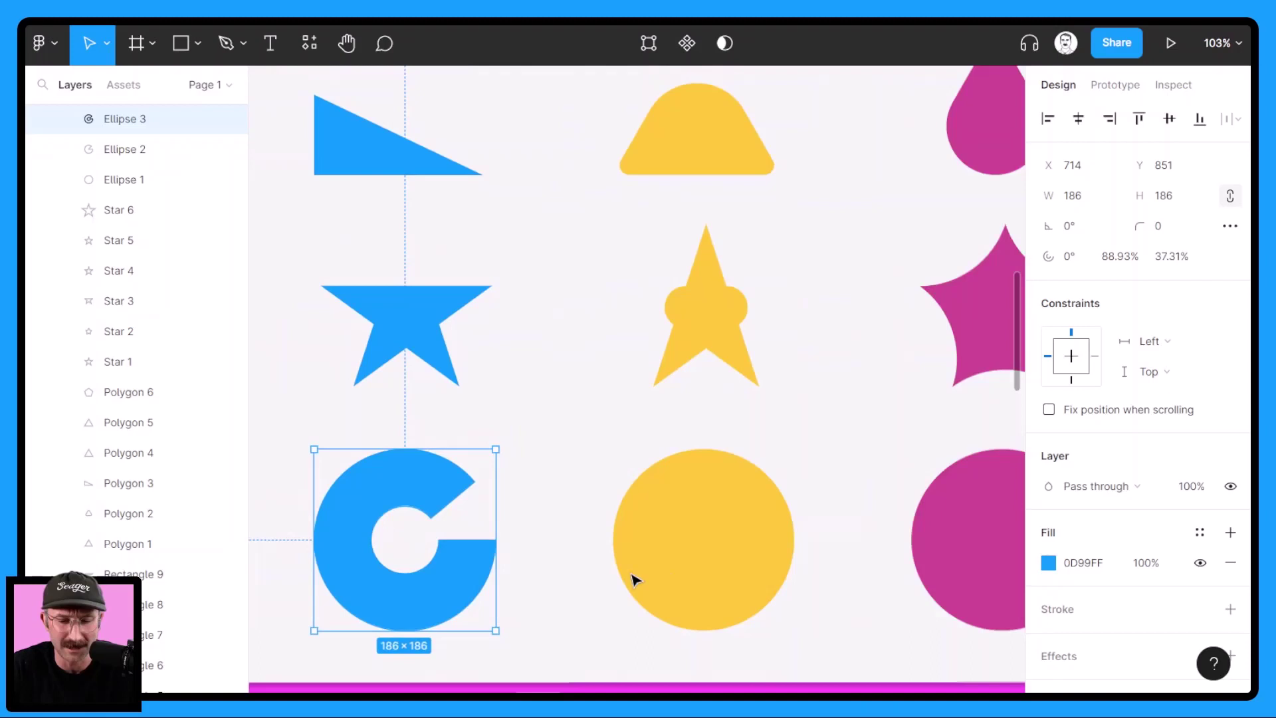
{"action": "left_click", "coordinate": [691, 563]}
{"action": "left_click_drag", "start_coordinate": [784, 540], "coordinate": [766, 496]}
{"action": "left_click_drag", "start_coordinate": [704, 540], "coordinate": [658, 558]}
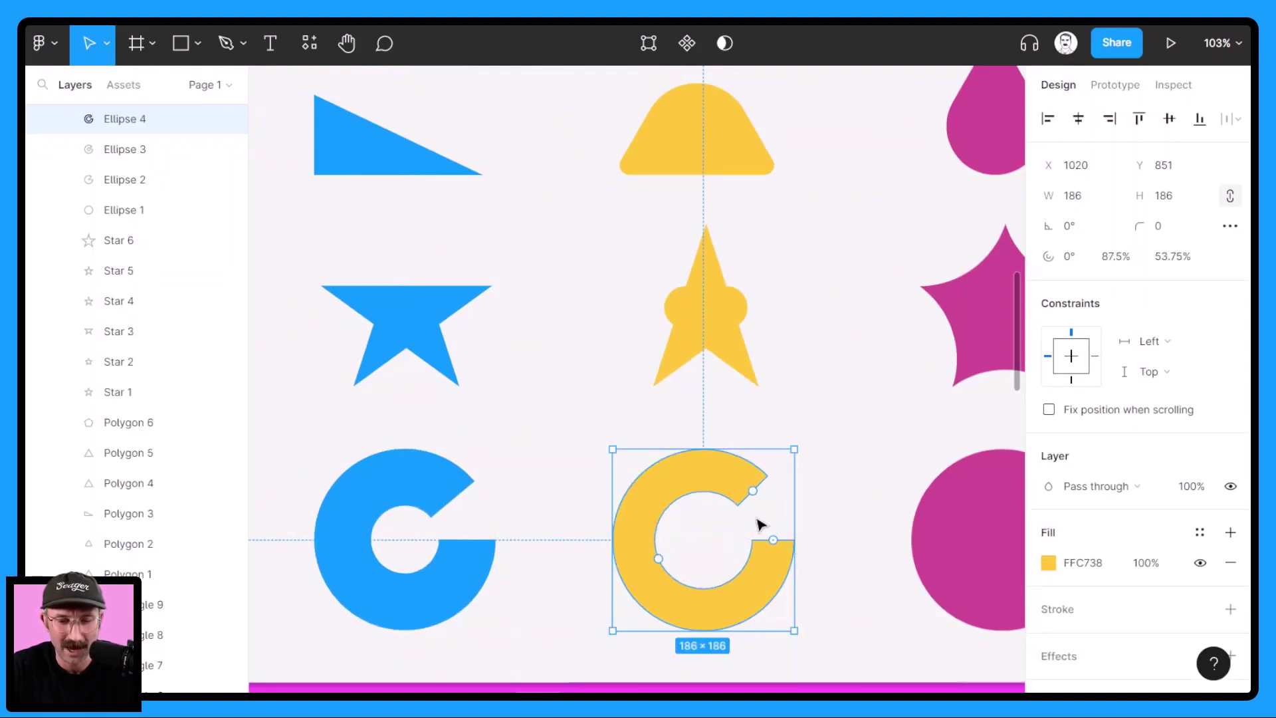
{"action": "left_click_drag", "start_coordinate": [755, 496], "coordinate": [776, 548]}
Cut a wedge out of the dark pink circle by reducing its arc sweep to 87.5%
{"action": "scroll", "coordinate": [607, 570], "scroll_direction": "right", "scroll_amount": 4}
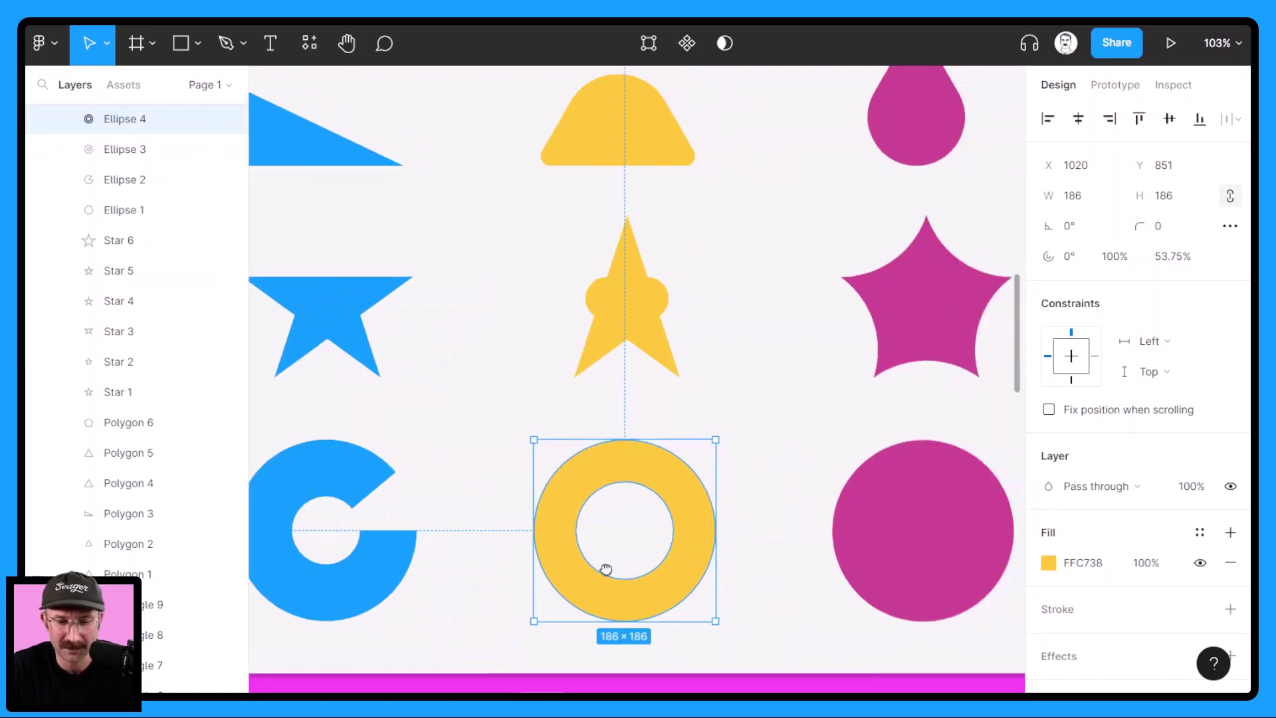
{"action": "left_click", "coordinate": [751, 554]}
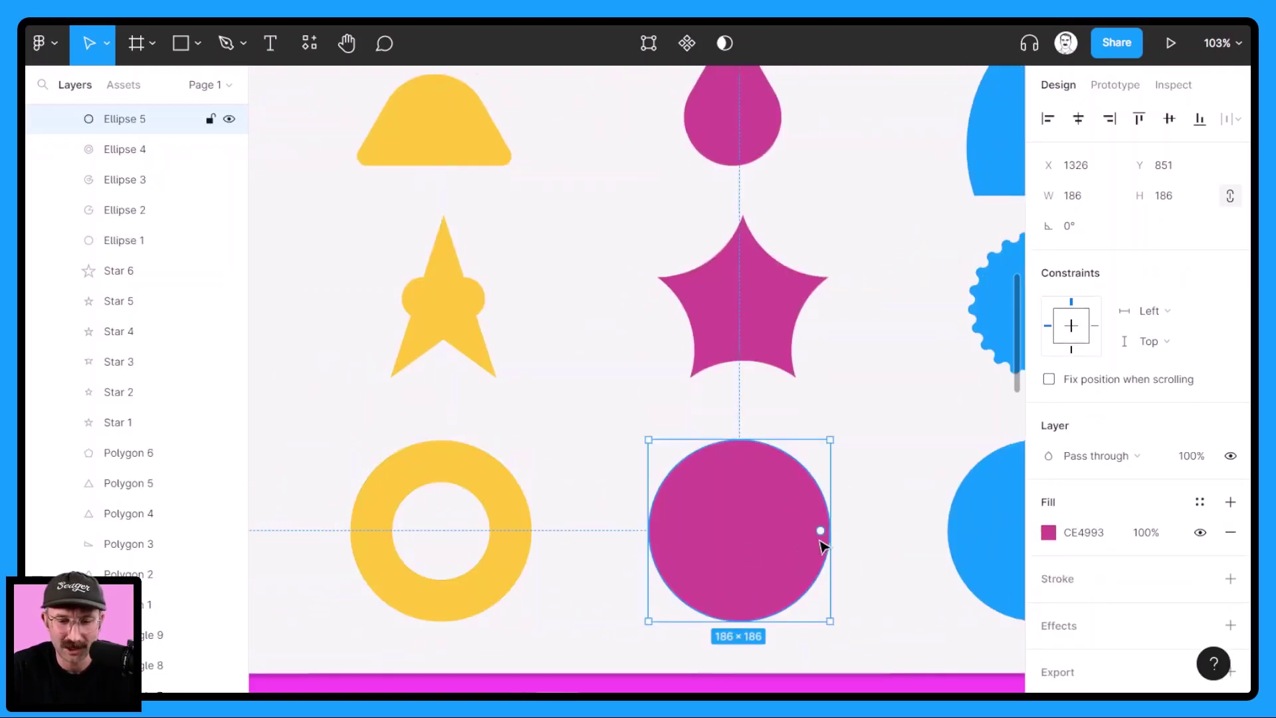
{"action": "left_click_drag", "start_coordinate": [820, 531], "coordinate": [804, 468]}
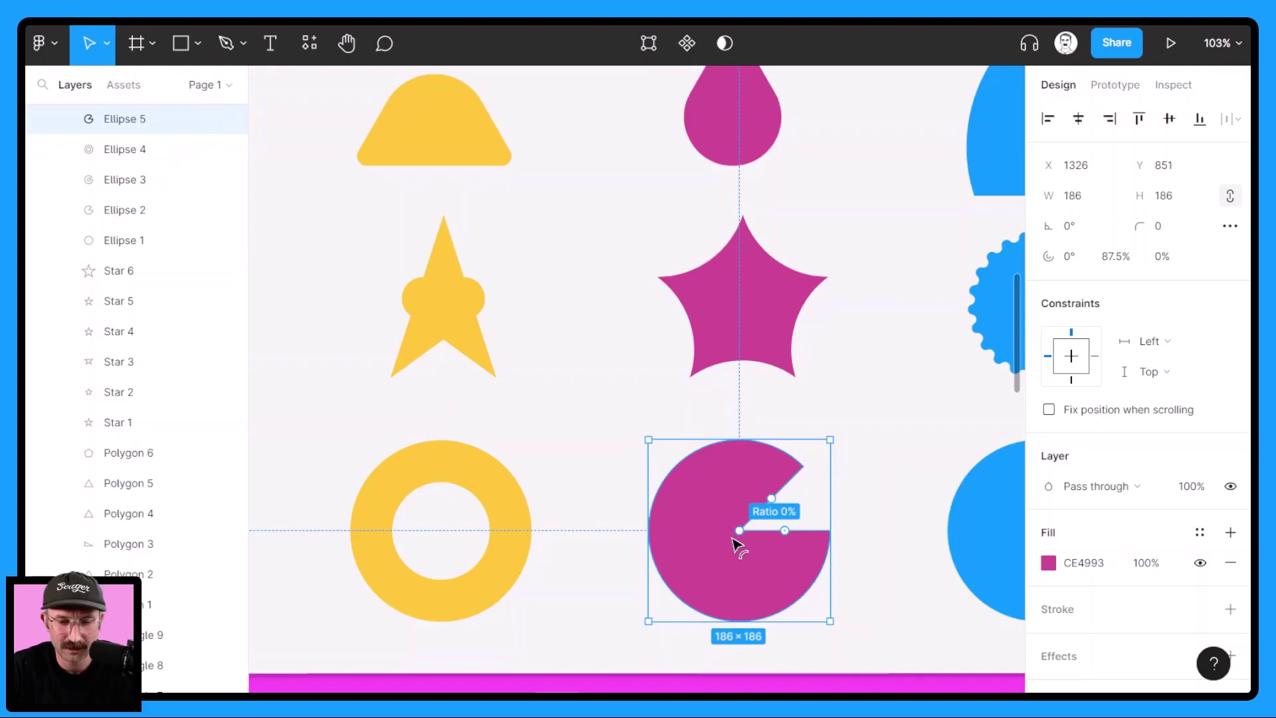
Turn the dark pink wedge into an open ring with a 59.59% ratio and the gap on top, and stretch its upper points upward to about 230.6 tall
{"action": "left_click_drag", "start_coordinate": [734, 544], "coordinate": [770, 478]}
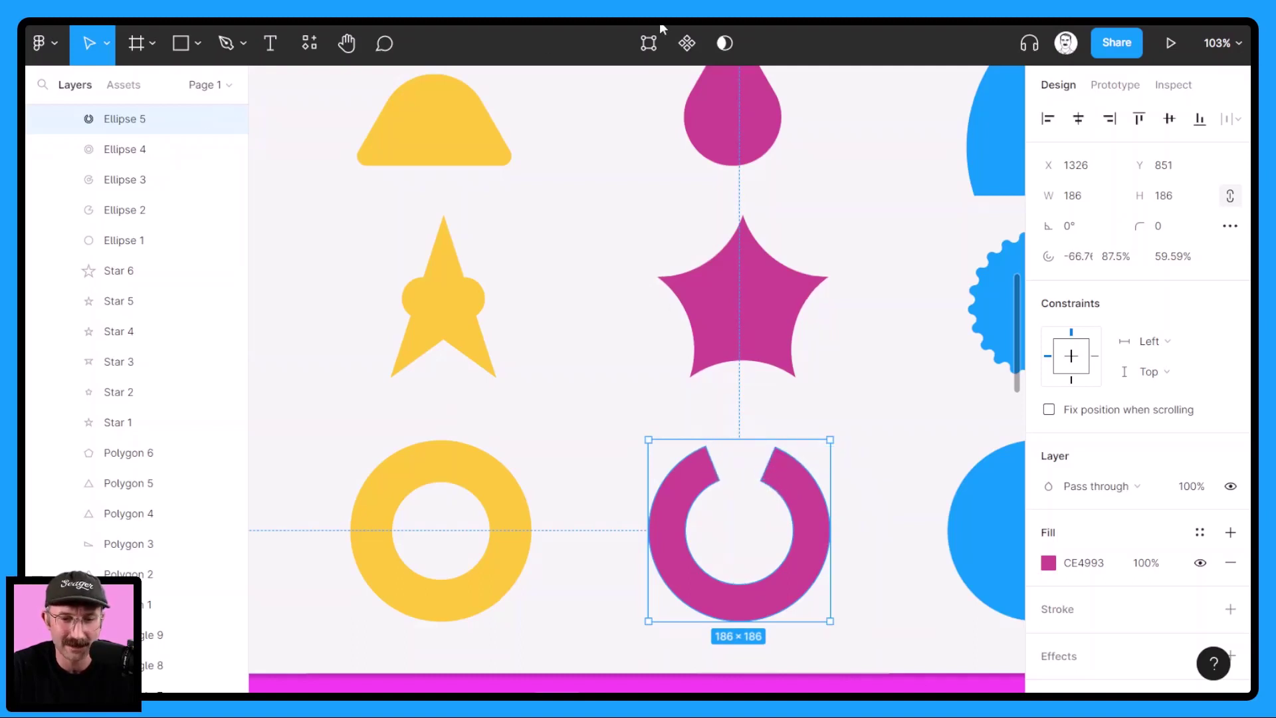
{"action": "left_click", "coordinate": [649, 42]}
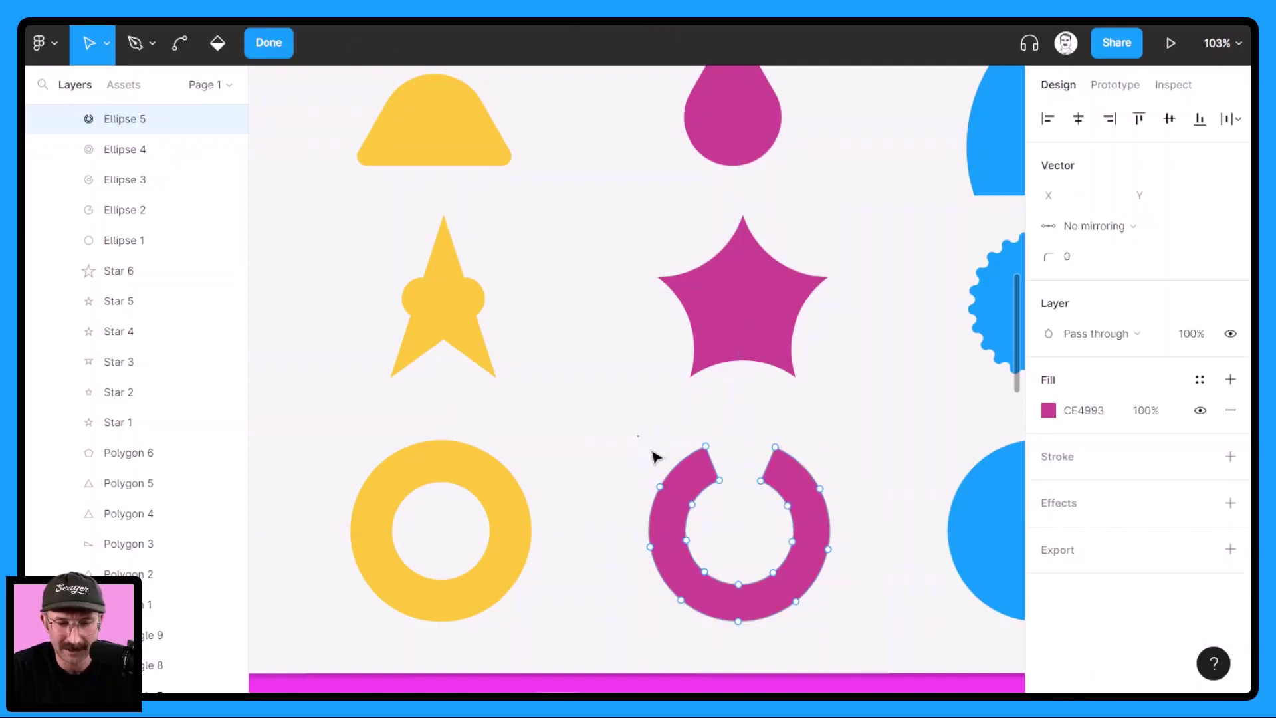
{"action": "left_click_drag", "start_coordinate": [638, 436], "coordinate": [878, 531]}
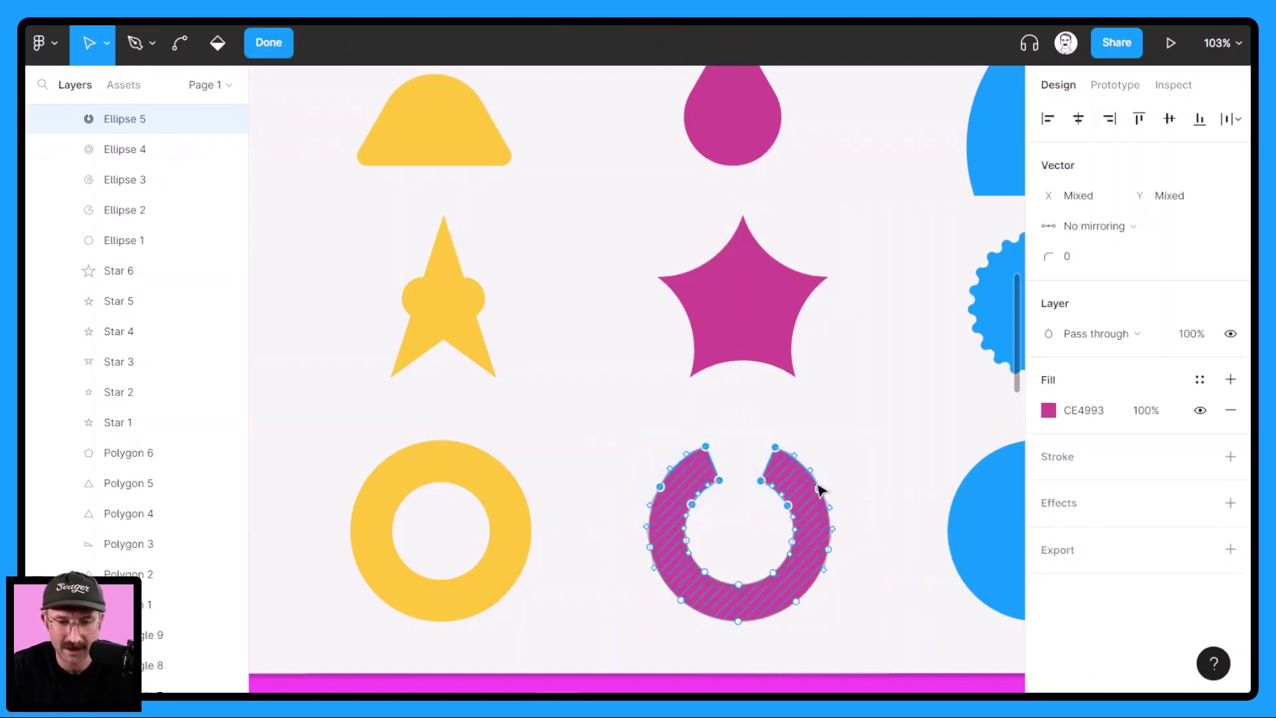
{"action": "left_click_drag", "start_coordinate": [824, 459], "coordinate": [826, 447]}
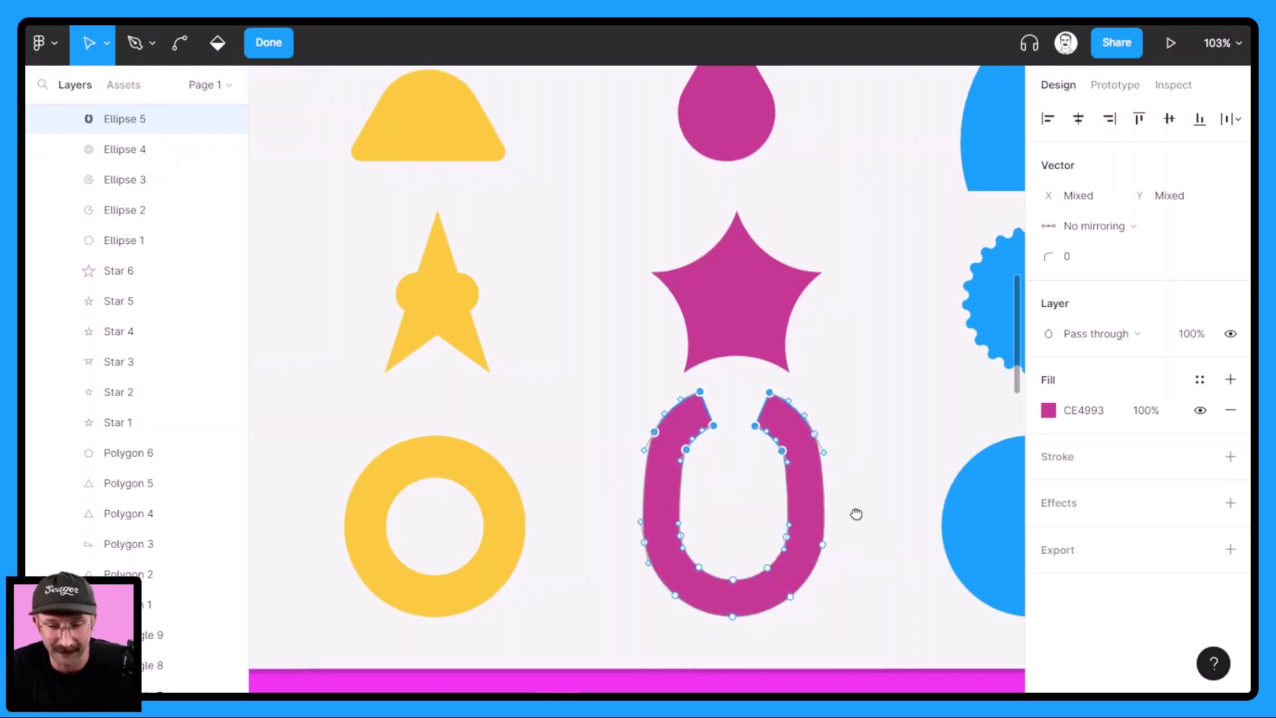
{"action": "scroll", "coordinate": [857, 515], "scroll_direction": "right", "scroll_amount": 5}
{"action": "left_click", "coordinate": [770, 575]}
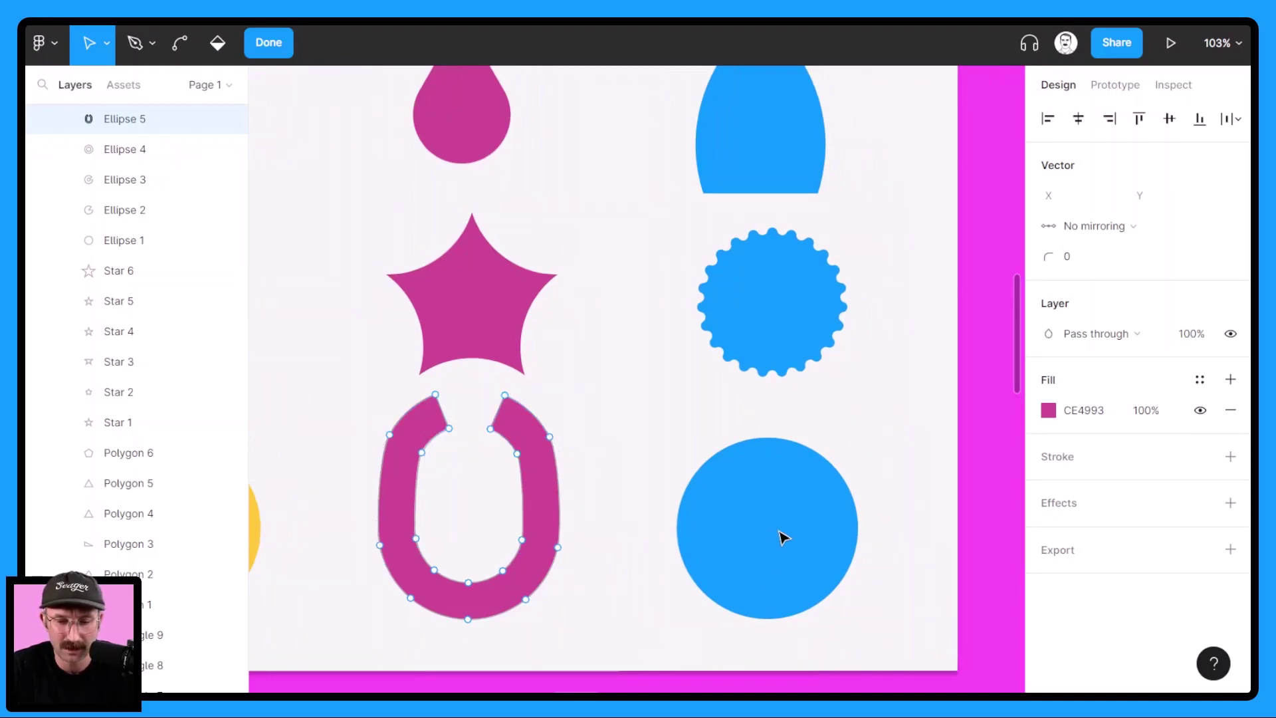
{"action": "left_click", "coordinate": [268, 42]}
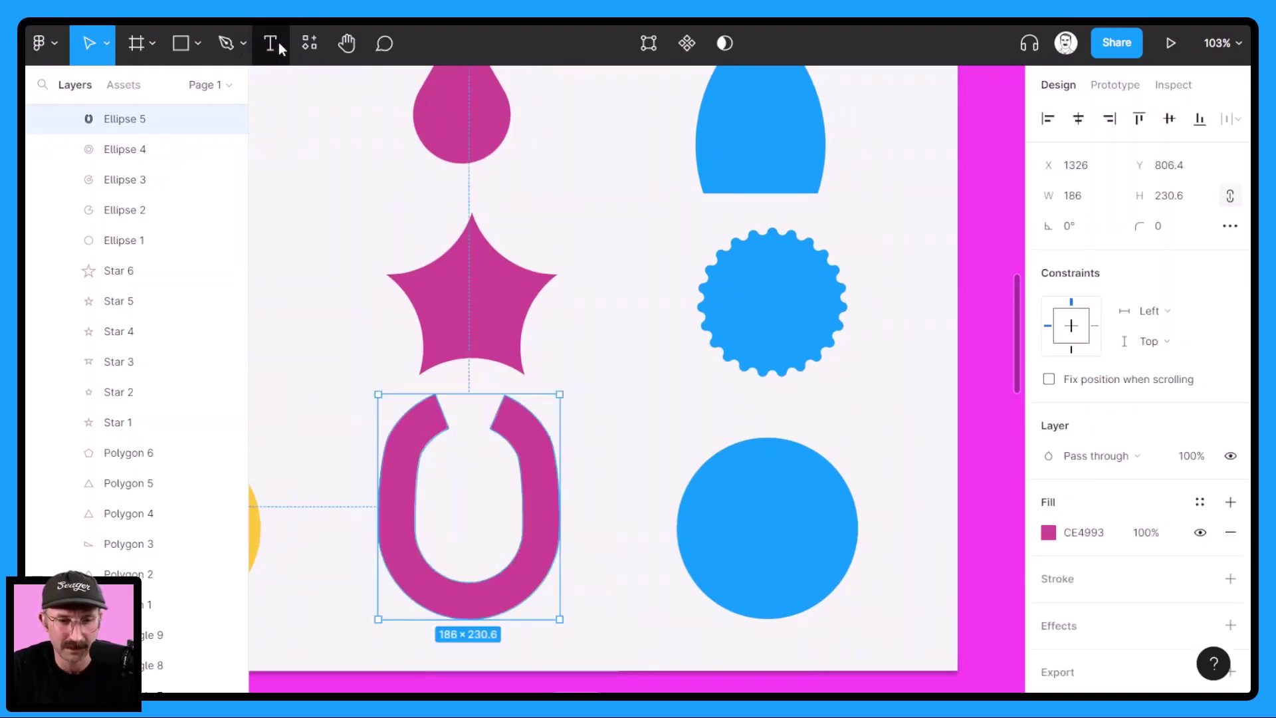
Make the blue circle in the "Try something bold" column a ring with a 54.35% inner ratio and a full 100% sweep
{"action": "left_click", "coordinate": [812, 525]}
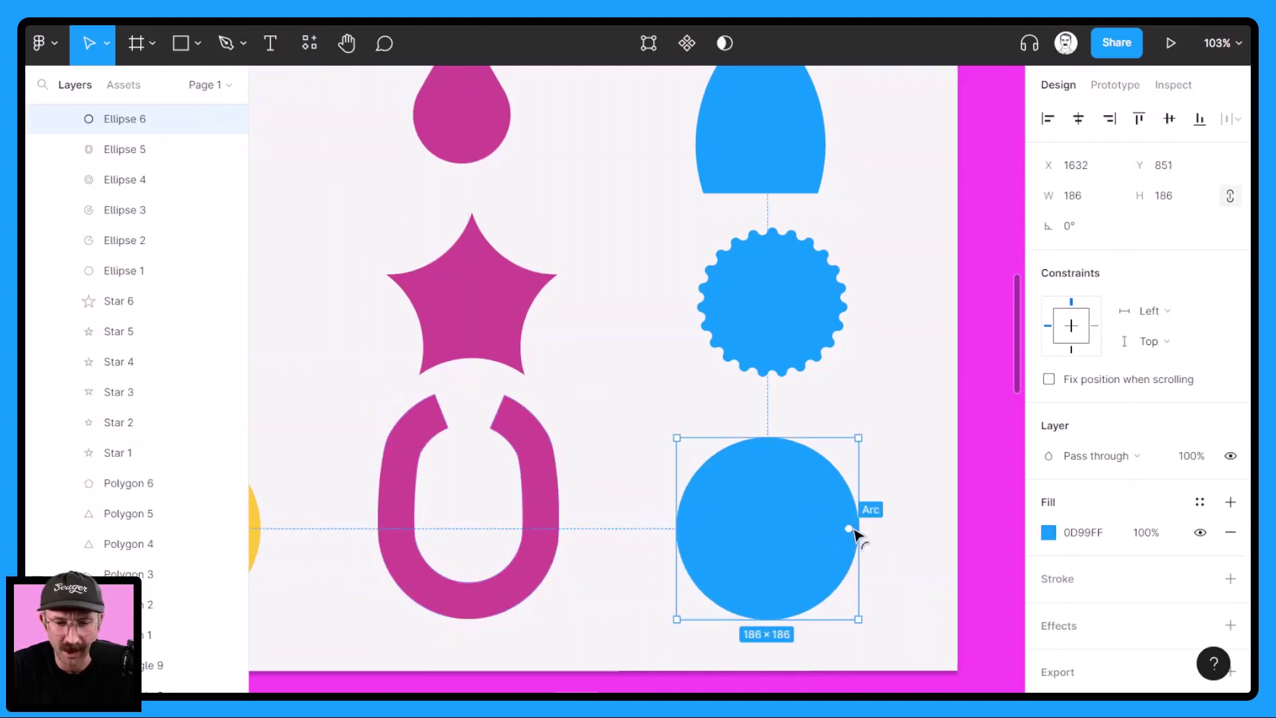
{"action": "left_click_drag", "start_coordinate": [853, 528], "coordinate": [848, 516]}
{"action": "left_click_drag", "start_coordinate": [770, 531], "coordinate": [719, 535]}
{"action": "left_click_drag", "start_coordinate": [840, 518], "coordinate": [837, 528]}
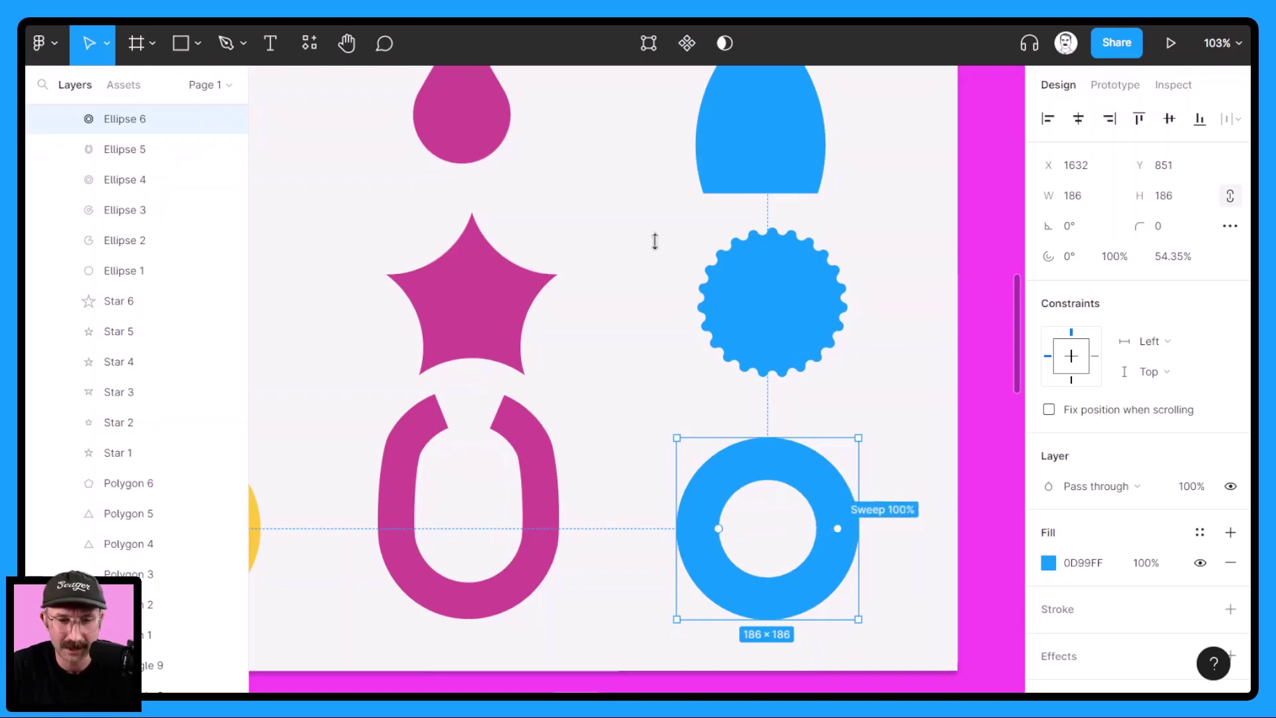
Move the left point of the blue ring's hole to X 1701.5 and pull the outline's right and left points slightly inward
{"action": "left_click", "coordinate": [648, 44]}
{"action": "left_click_drag", "start_coordinate": [727, 529], "coordinate": [770, 533]}
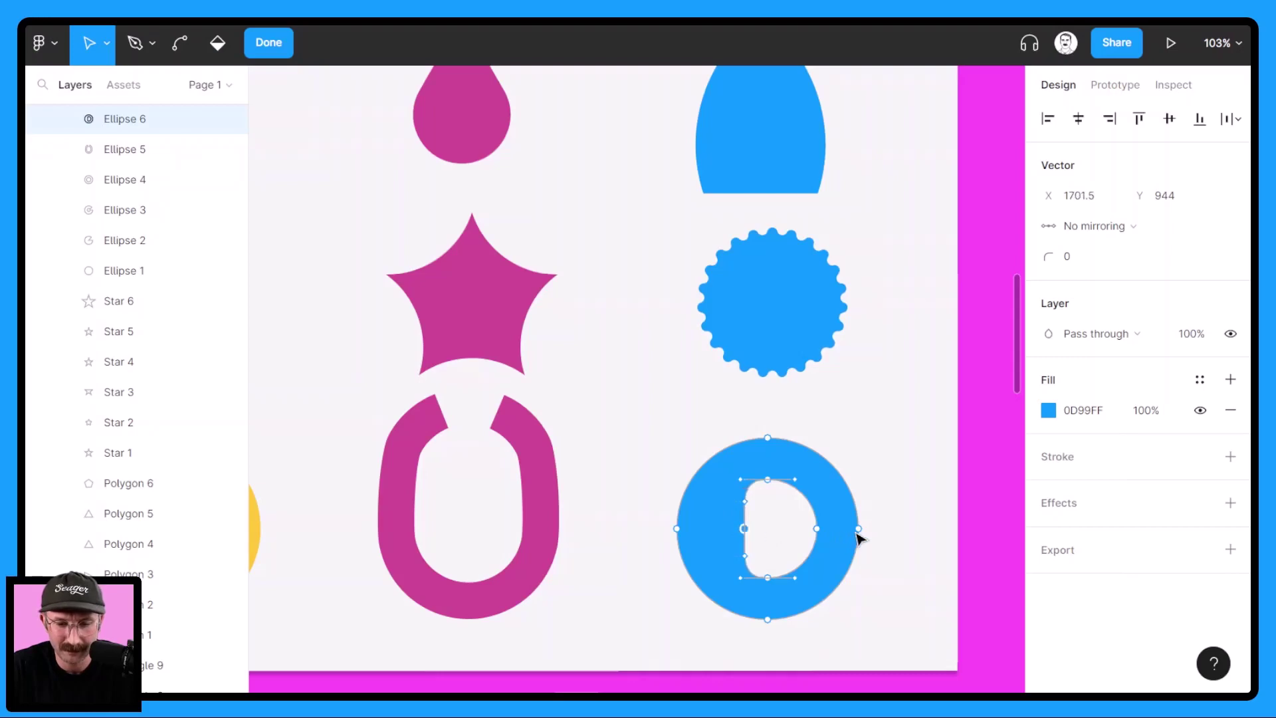
{"action": "left_click_drag", "start_coordinate": [860, 530], "coordinate": [856, 539]}
{"action": "left_click", "coordinate": [685, 544]}
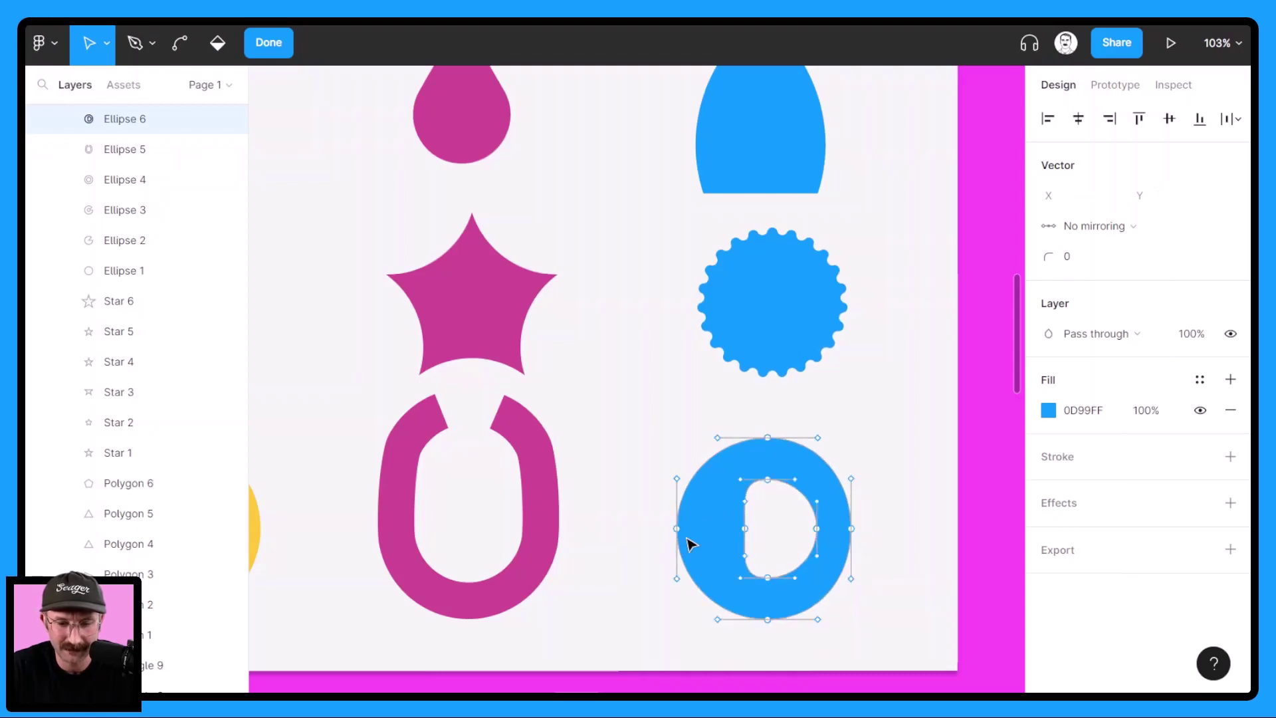
{"action": "left_click_drag", "start_coordinate": [679, 537], "coordinate": [695, 536]}
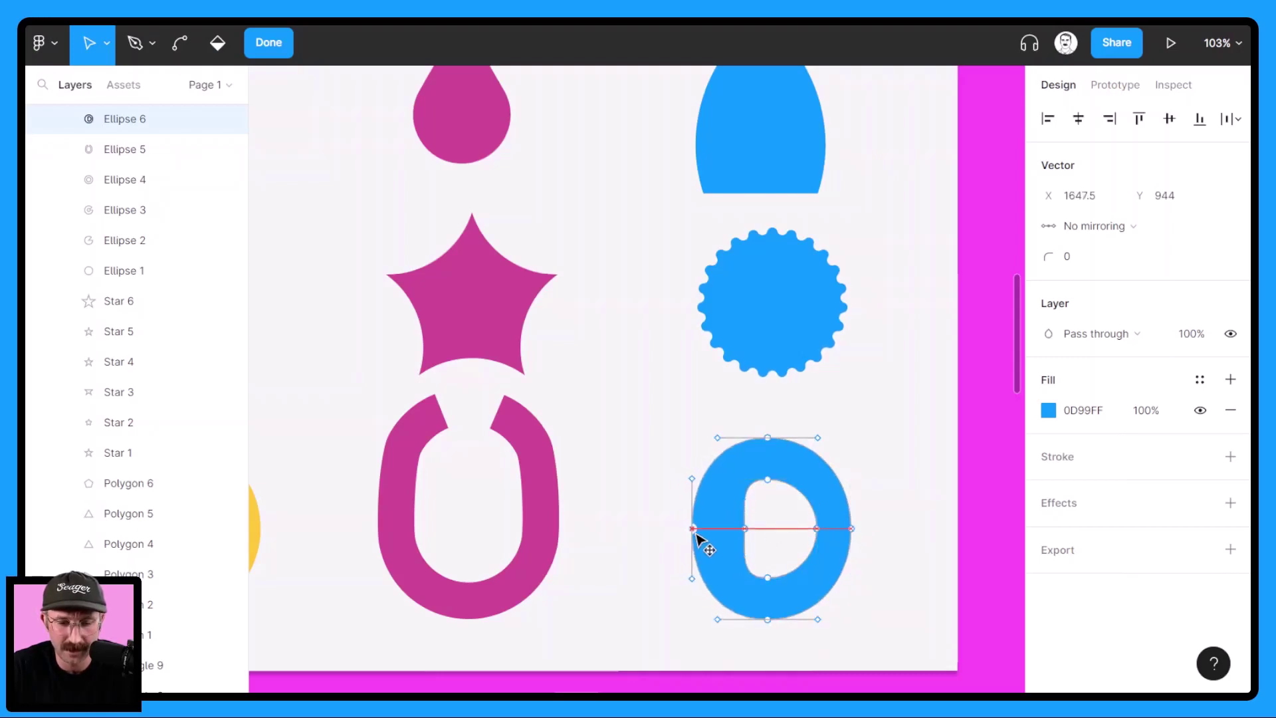
Bend the blue ring's outline by pulling the upper-left and lower-right curve handles in toward the hole, and finish editing the shape
{"action": "left_click_drag", "start_coordinate": [720, 440], "coordinate": [771, 484]}
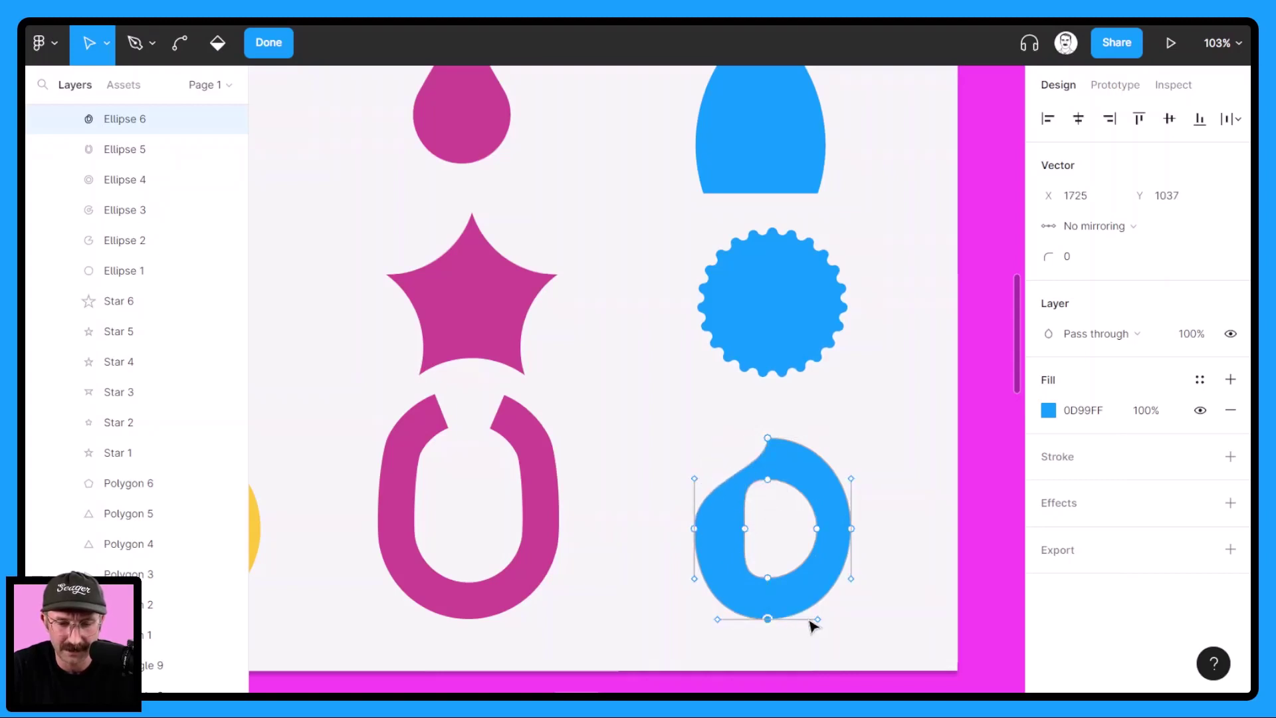
{"action": "left_click_drag", "start_coordinate": [818, 620], "coordinate": [775, 592]}
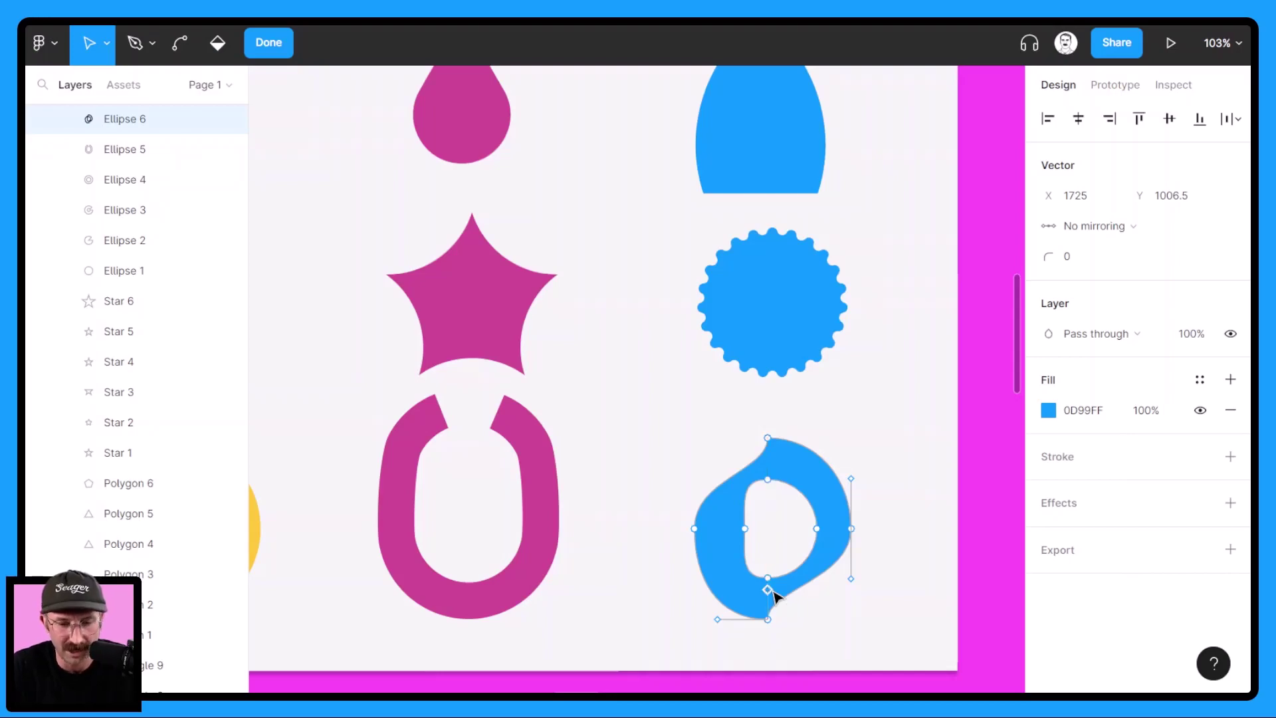
{"action": "key", "text": "Escape"}
{"action": "left_click", "coordinate": [589, 412]}
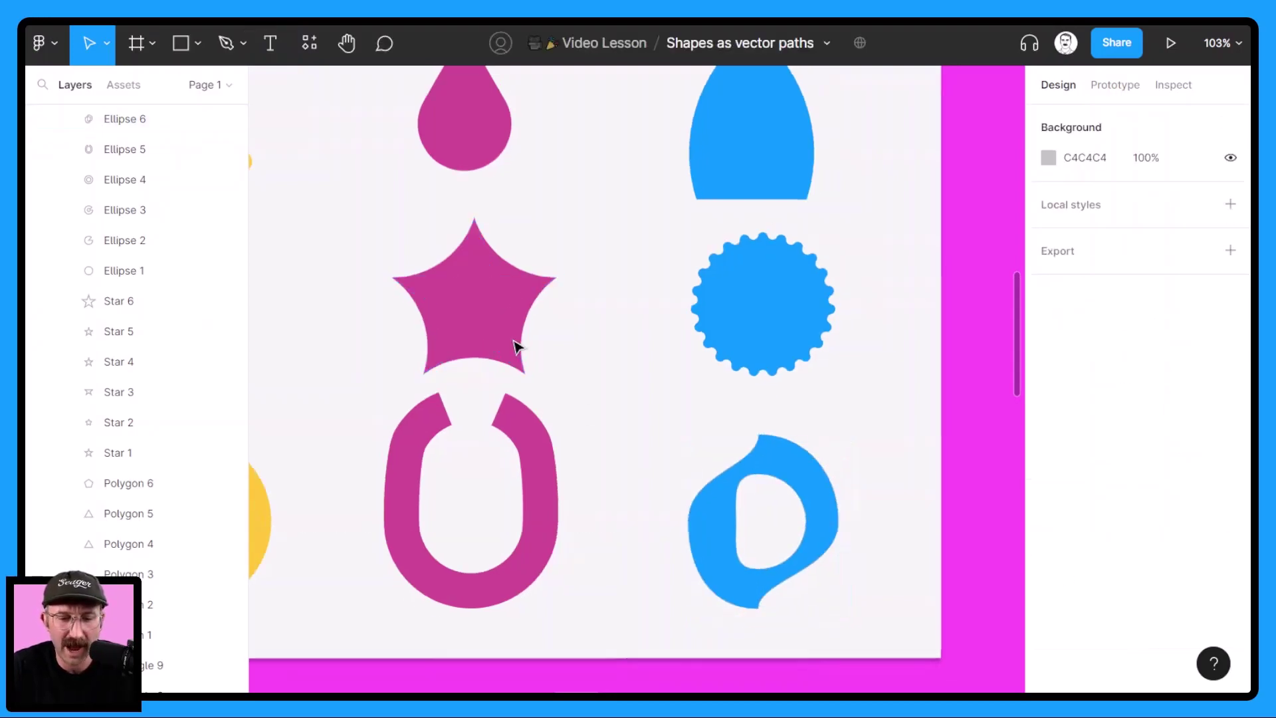
Duplicate the completed Workspace frame twice so that copies fill the step 5 area and the area beside it
{"action": "scroll", "coordinate": [516, 345], "scroll_direction": "down", "scroll_amount": 10}
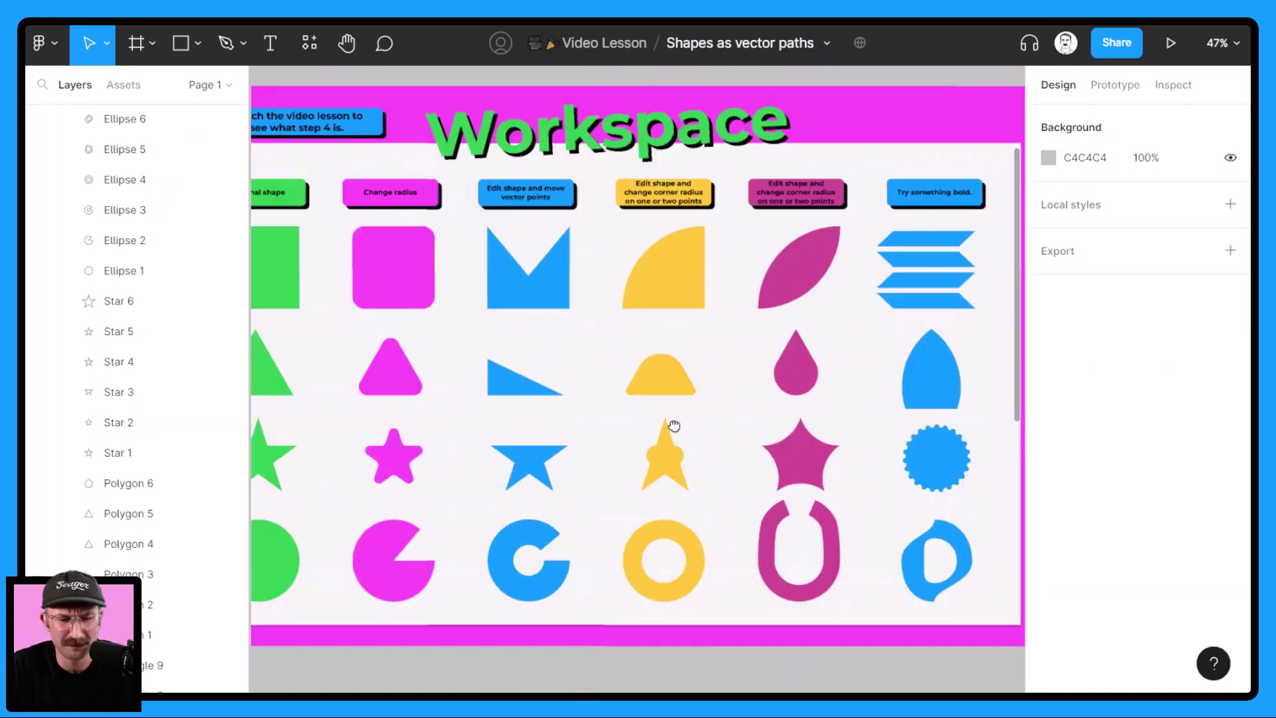
{"action": "scroll", "coordinate": [673, 425], "scroll_direction": "left", "scroll_amount": 3}
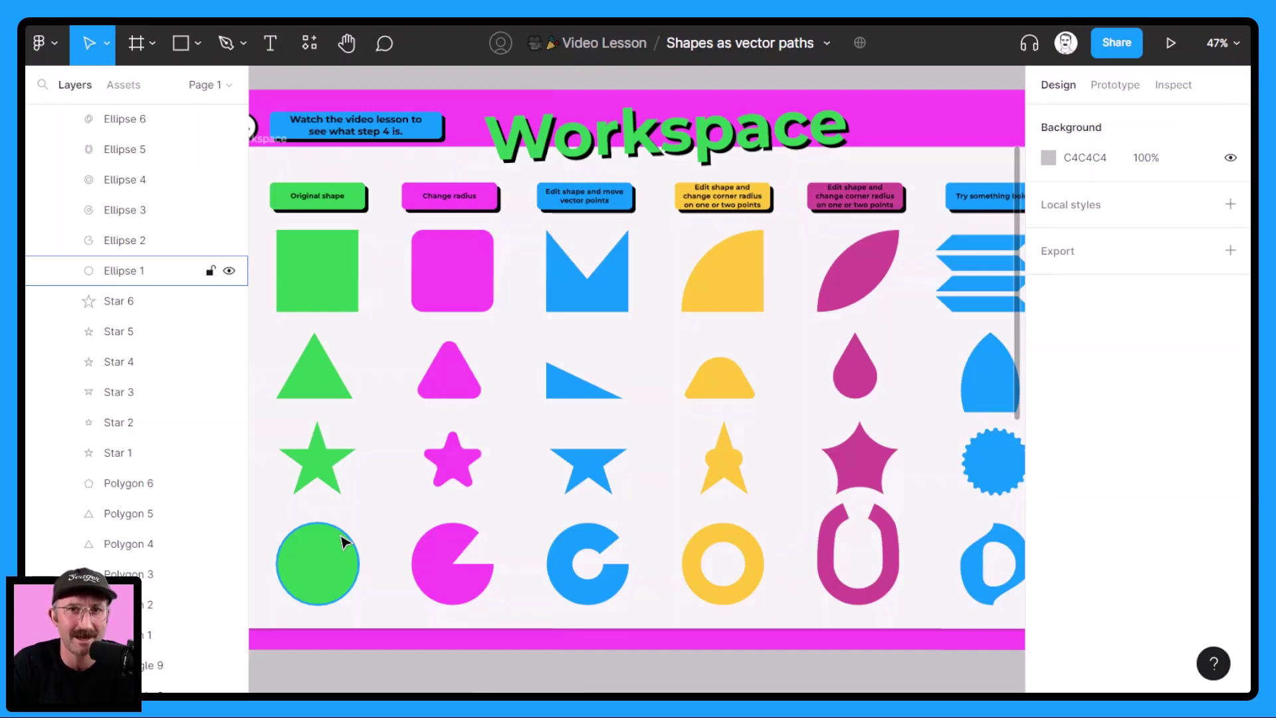
{"action": "scroll", "coordinate": [352, 255], "scroll_direction": "up", "scroll_amount": 5}
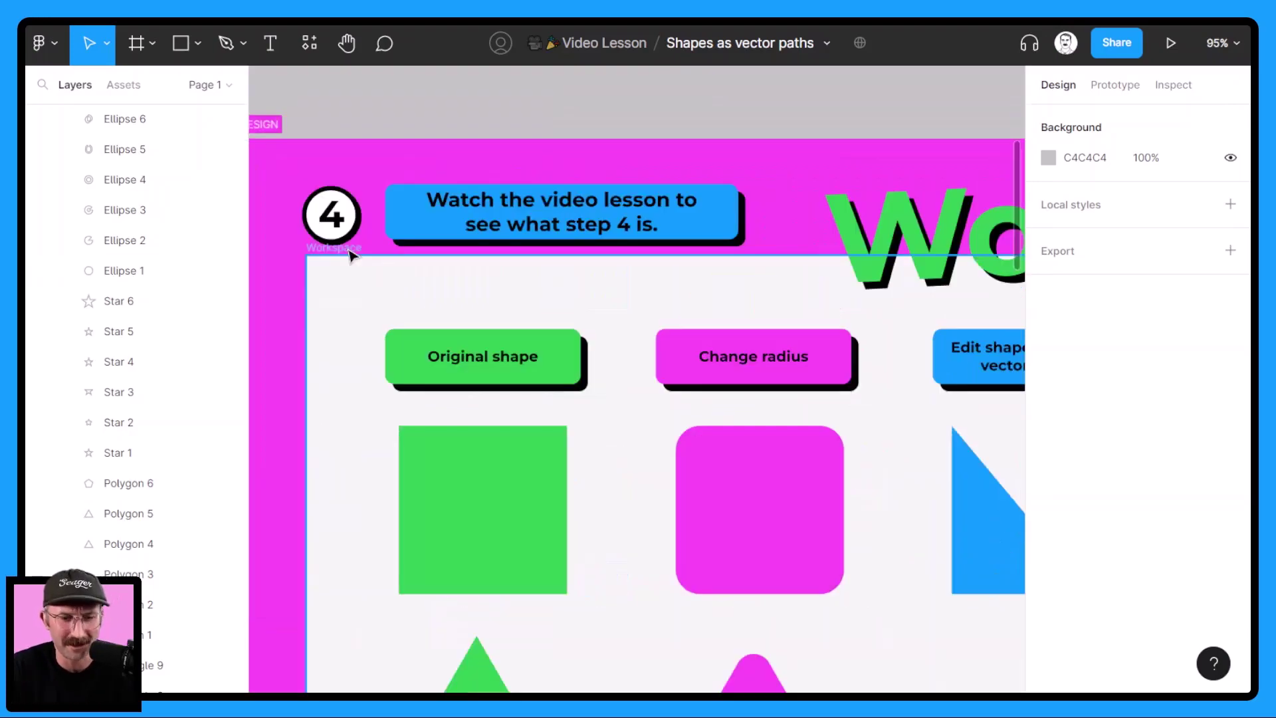
{"action": "left_click", "coordinate": [350, 251]}
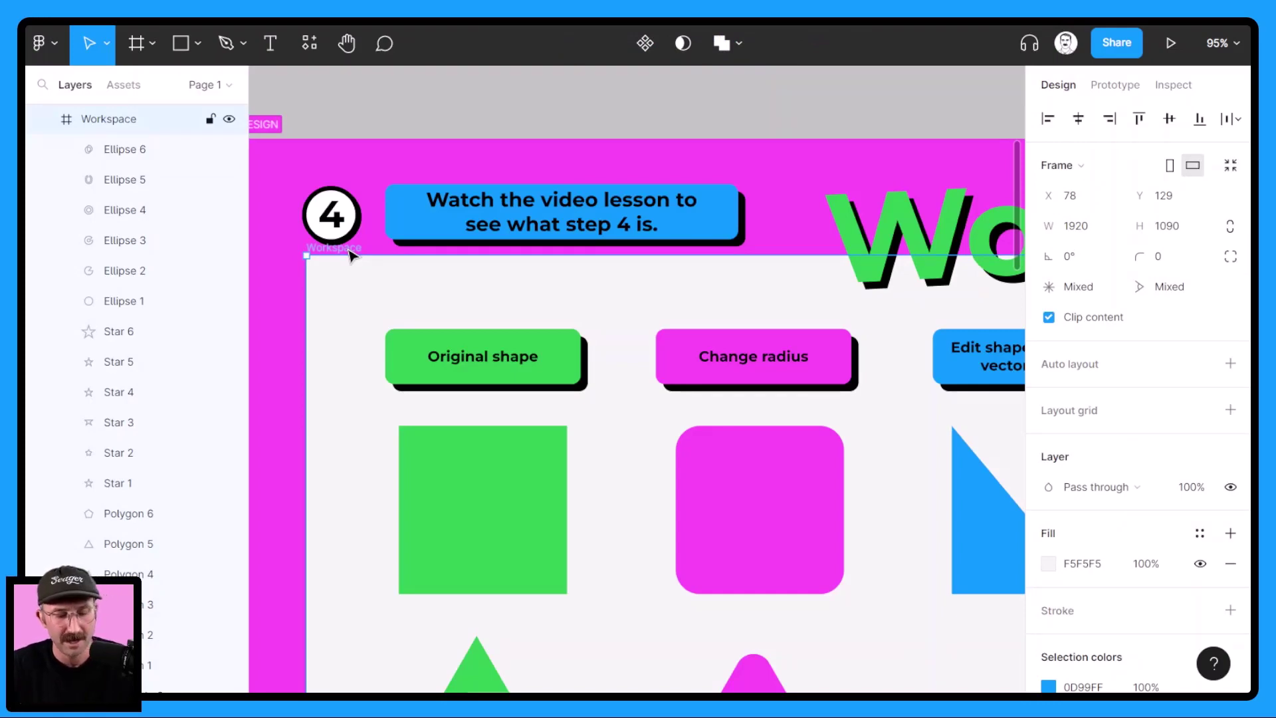
{"action": "key", "text": "ctrl+d"}
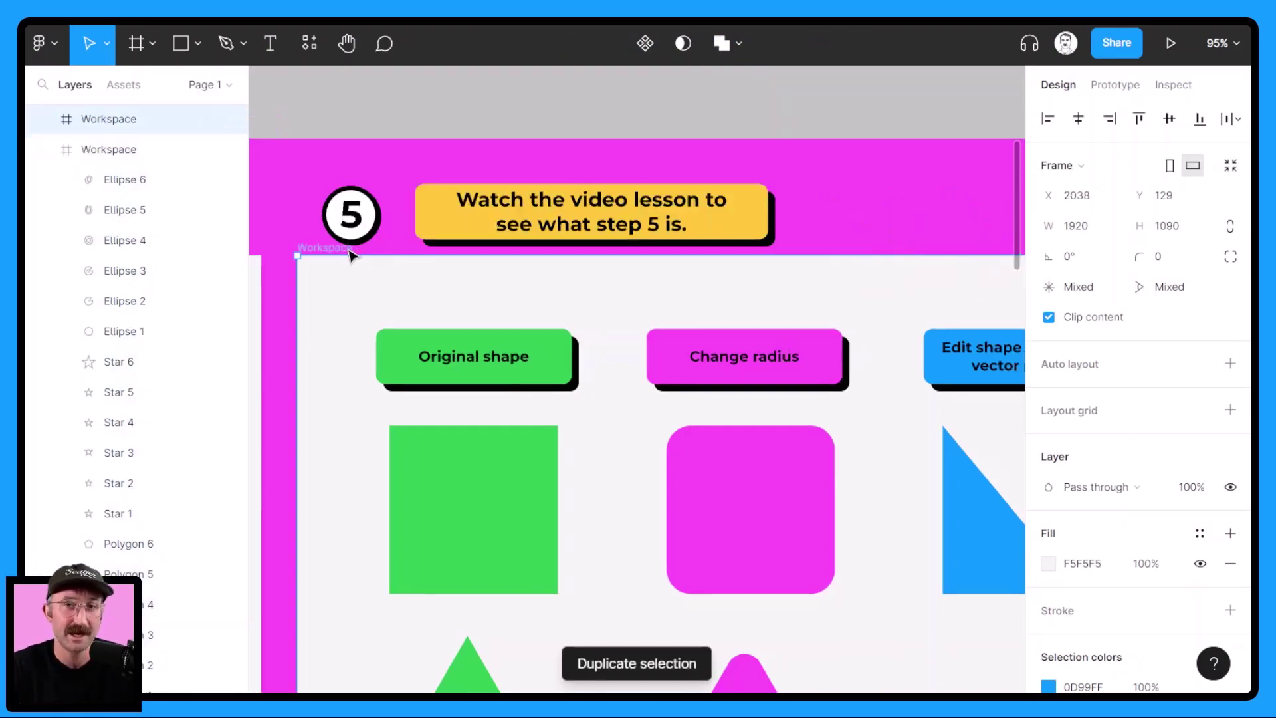
{"action": "key", "text": "ctrl+d"}
Add a black 000000 stroke to all the shapes in the step 5 Workspace copy
{"action": "scroll", "coordinate": [638, 299], "scroll_direction": "down", "scroll_amount": 10}
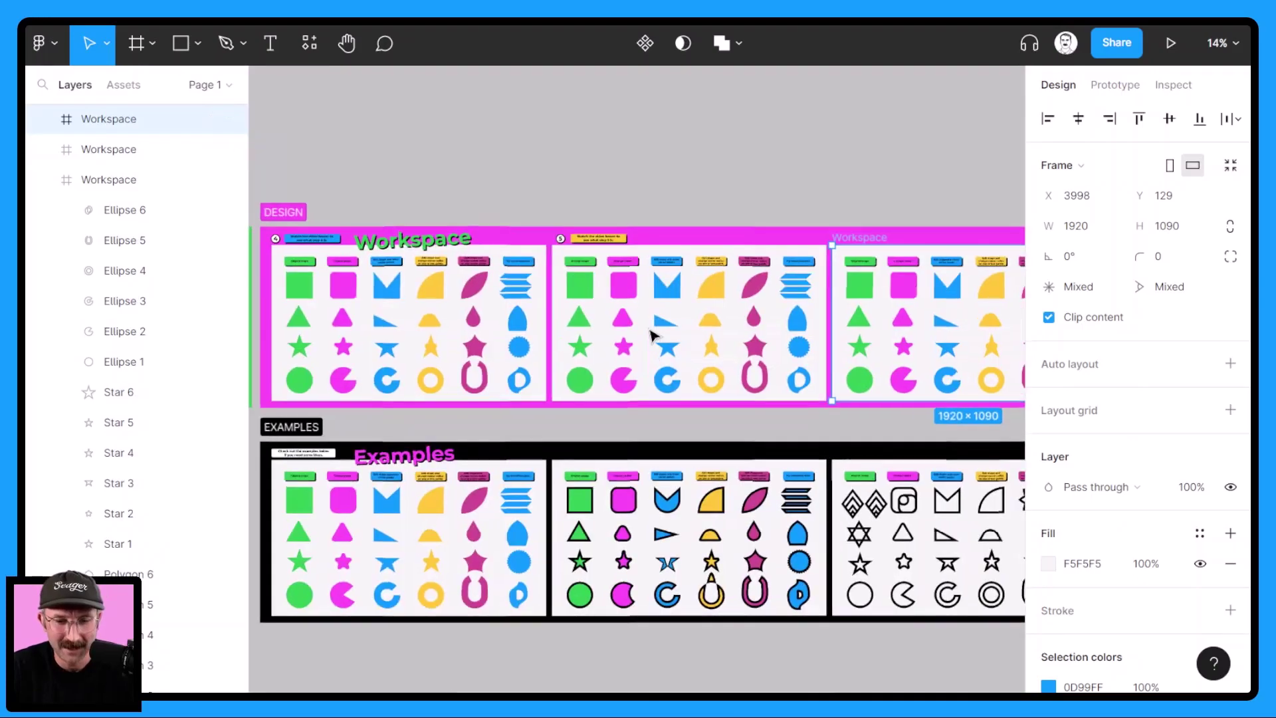
{"action": "scroll", "coordinate": [640, 299], "scroll_direction": "up", "scroll_amount": 3}
{"action": "left_click_drag", "start_coordinate": [640, 298], "coordinate": [632, 363]}
{"action": "scroll", "coordinate": [611, 346], "scroll_direction": "up", "scroll_amount": 3}
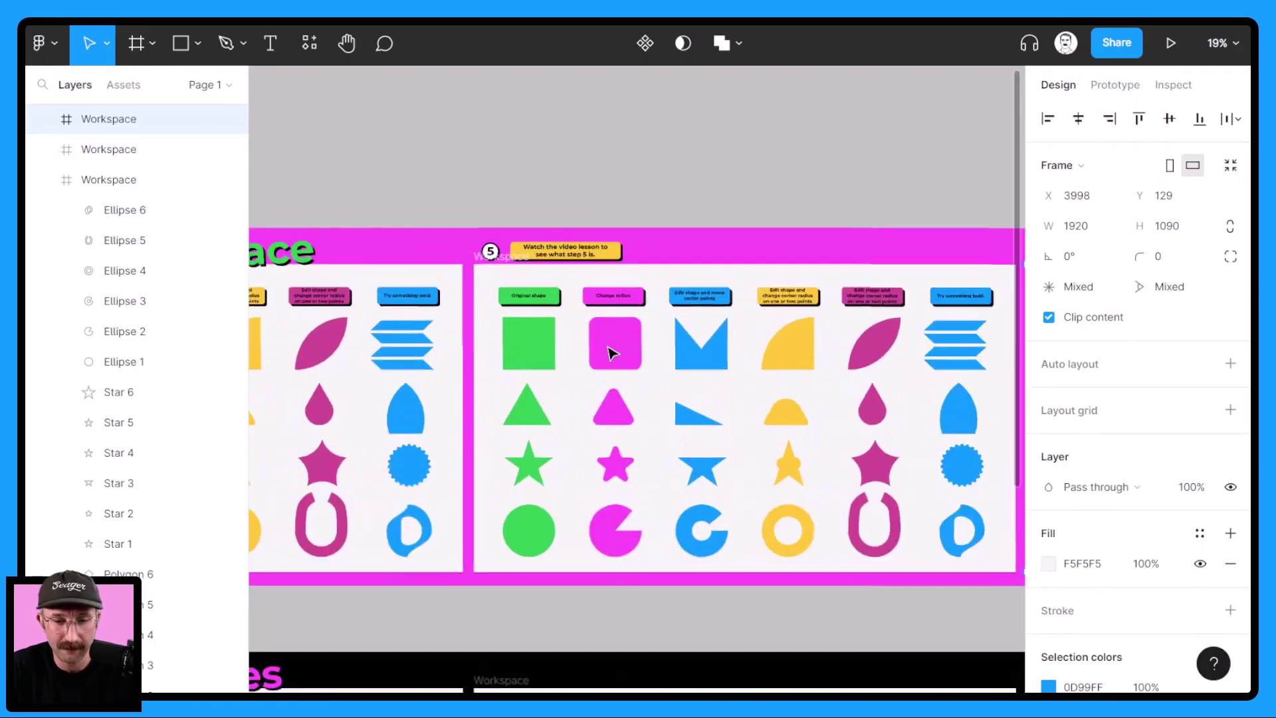
{"action": "scroll", "coordinate": [598, 347], "scroll_direction": "up", "scroll_amount": 2}
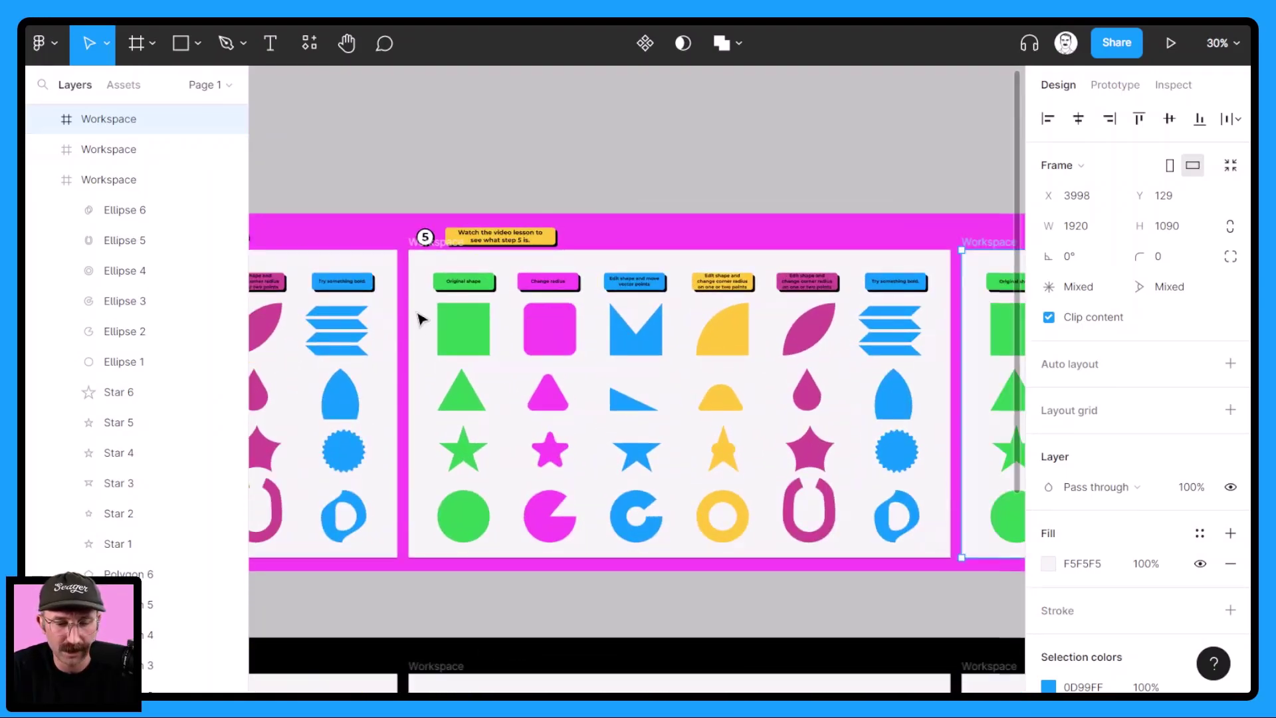
{"action": "key", "text": "Escape"}
{"action": "left_click_drag", "start_coordinate": [413, 299], "coordinate": [917, 541]}
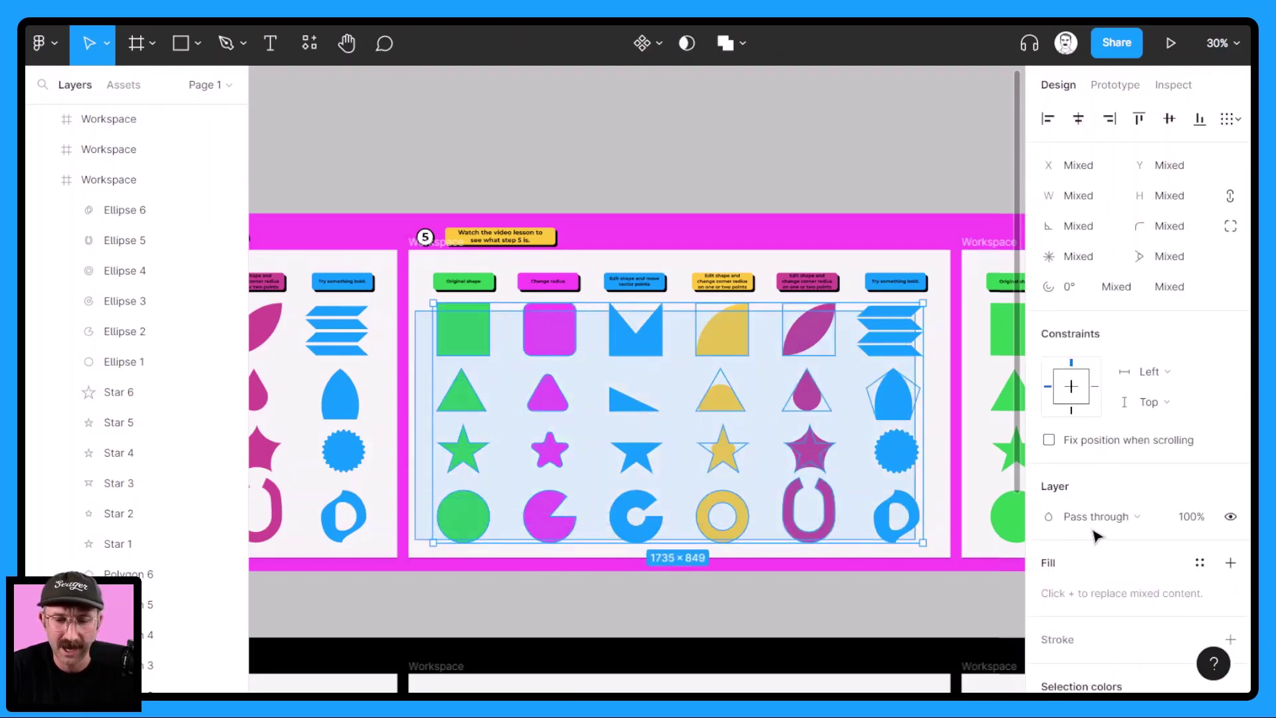
{"action": "scroll", "coordinate": [1201, 563], "scroll_direction": "down", "scroll_amount": 3}
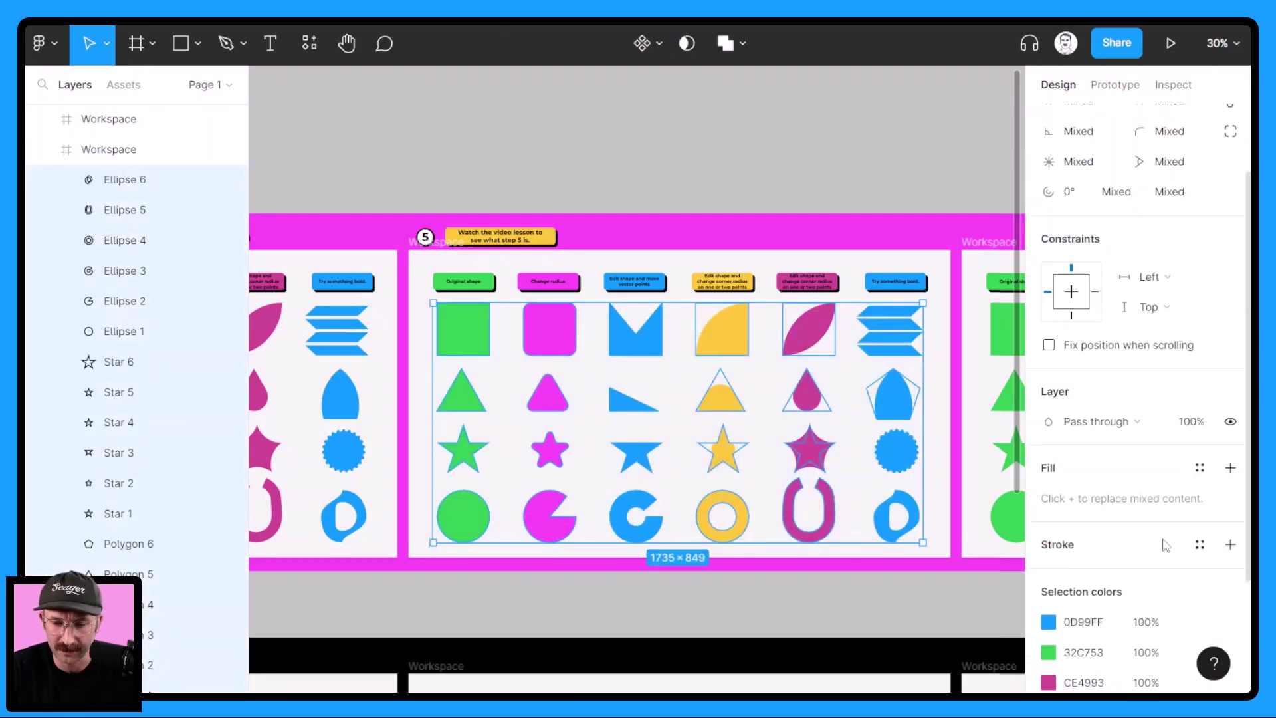
{"action": "left_click", "coordinate": [1230, 544]}
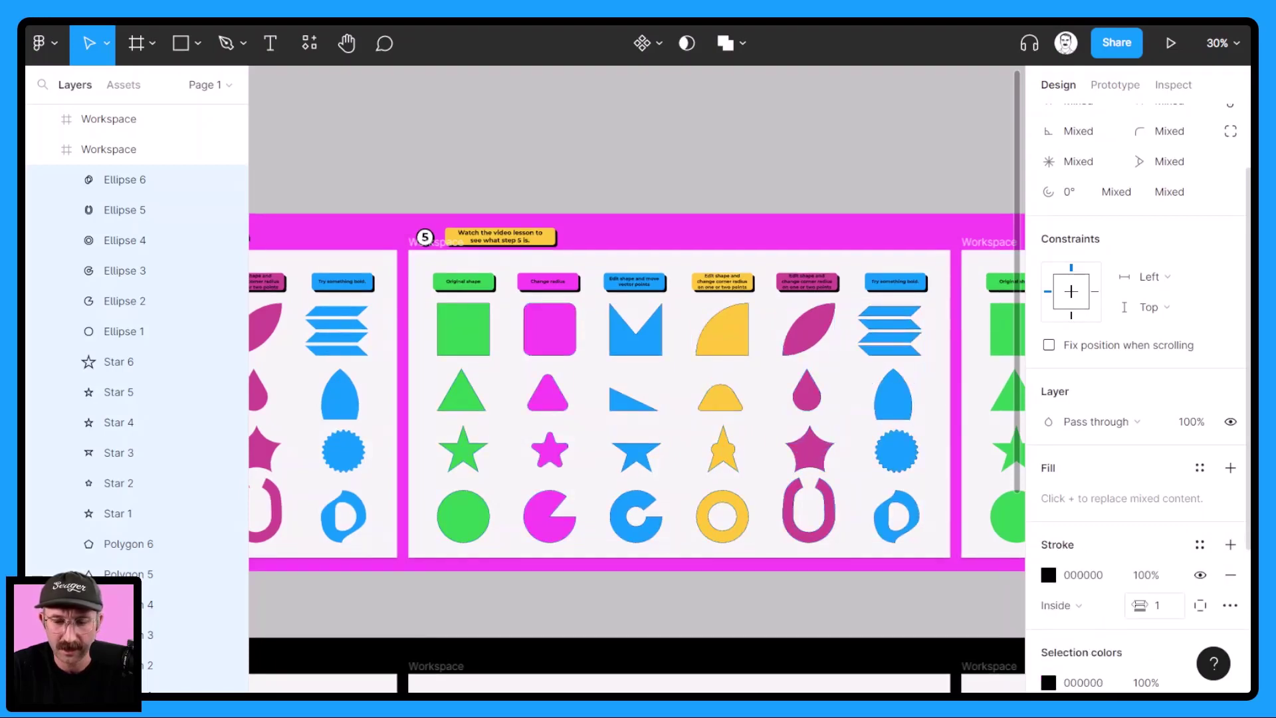
Set the stroke weight of the step 5 shapes to 15, keeping the stroke aligned inside
{"action": "mouse_move", "coordinate": [1138, 604]}
{"action": "left_mouse_down"}
{"action": "mouse_move", "coordinate": [1182, 605]}
{"action": "mouse_move", "coordinate": [1159, 606]}
{"action": "left_mouse_up"}
{"action": "left_click", "coordinate": [1161, 605]}
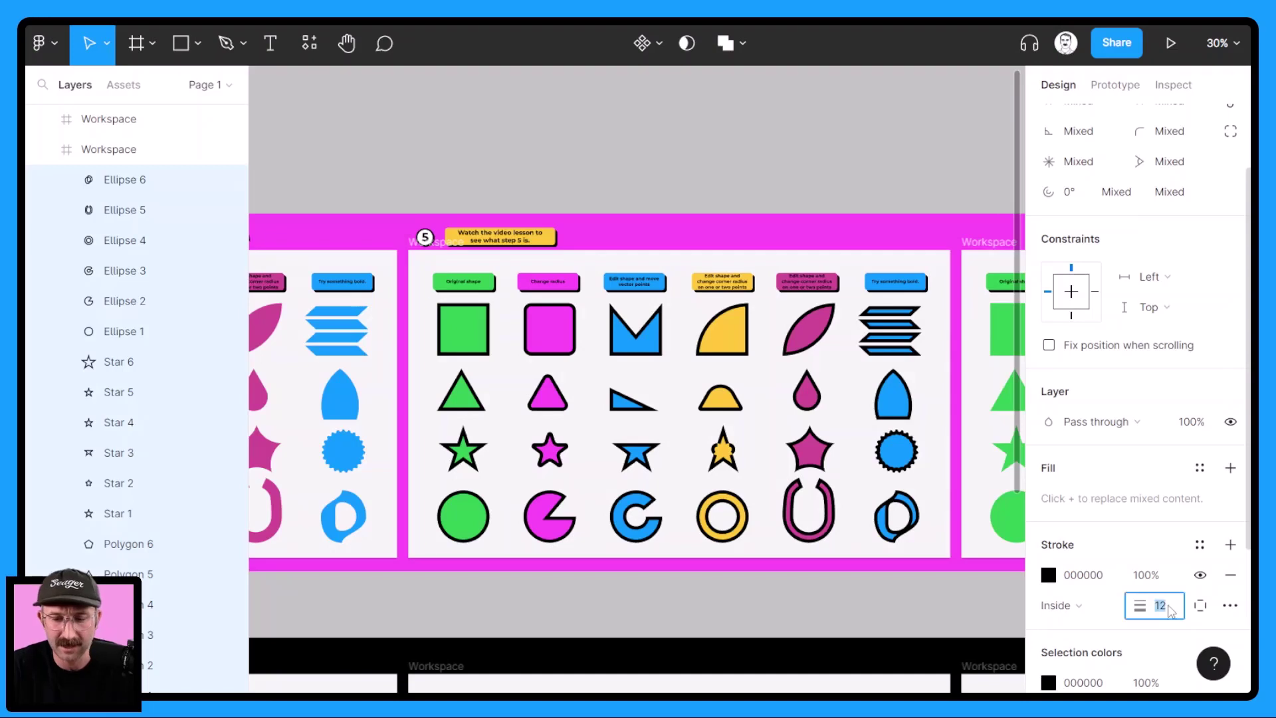
{"action": "type", "text": "15"}
{"action": "key", "text": "Return"}
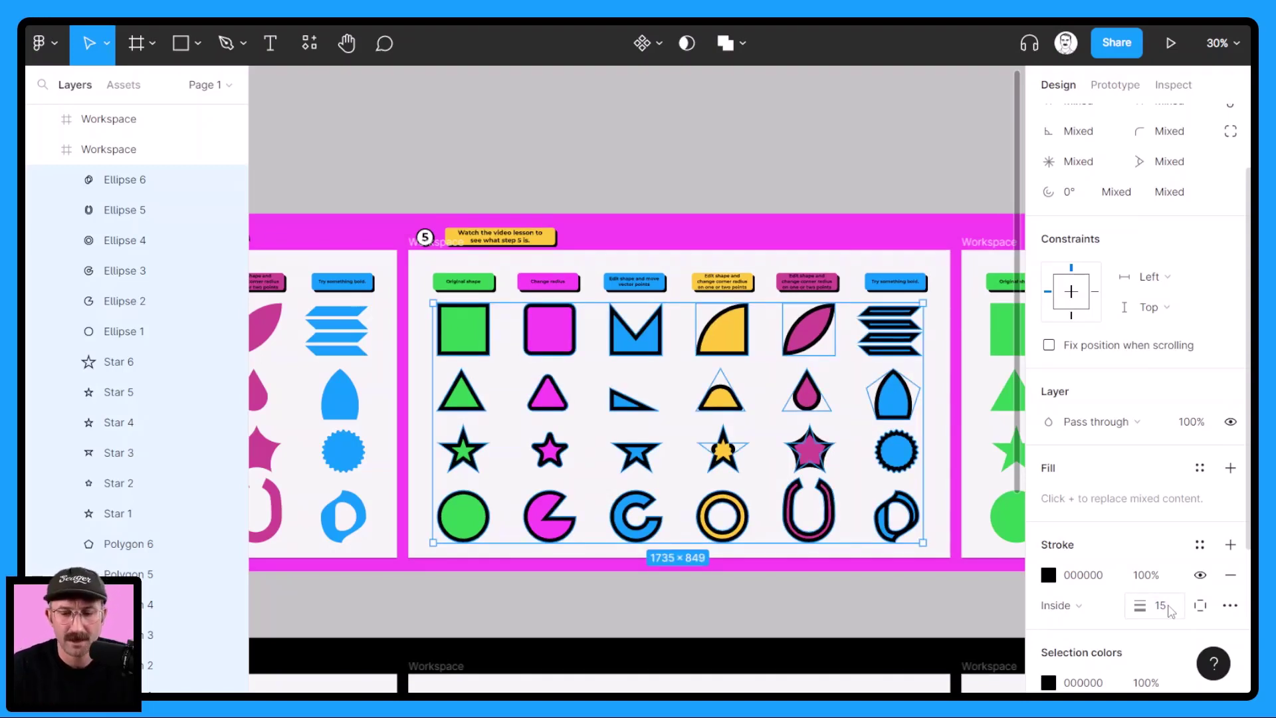
{"action": "left_click", "coordinate": [1093, 605]}
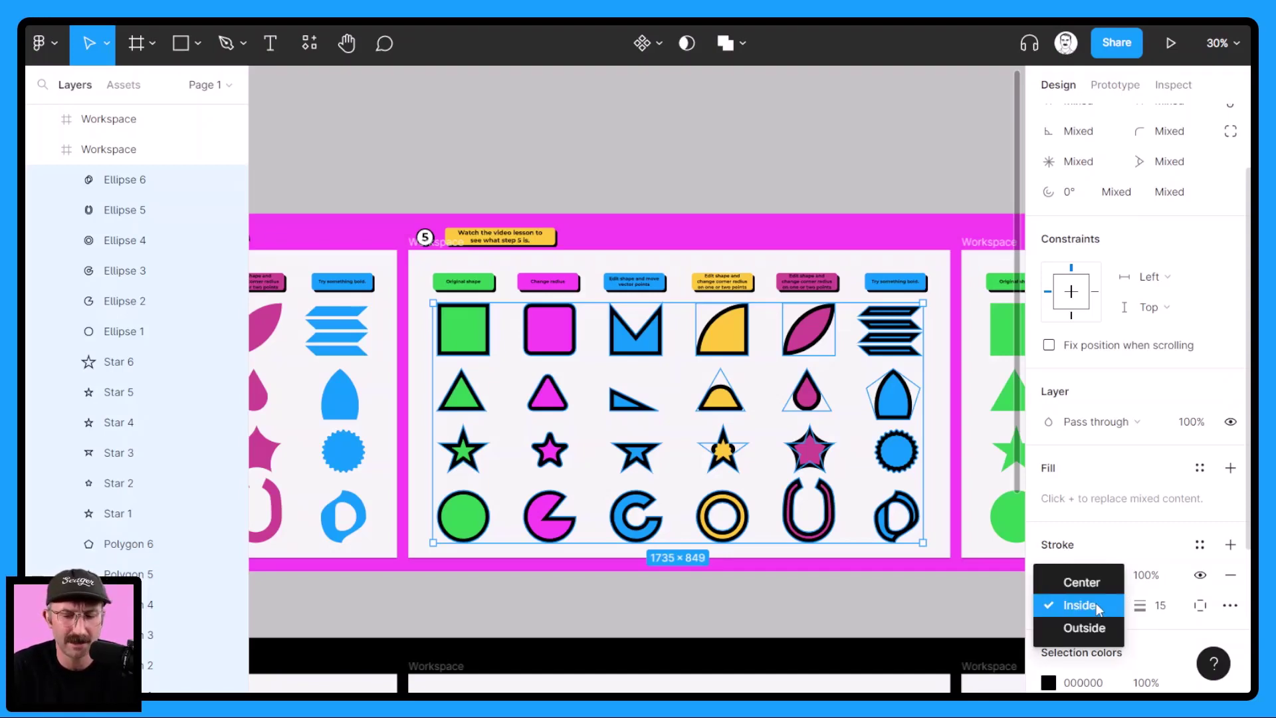
{"action": "key", "text": "Escape"}
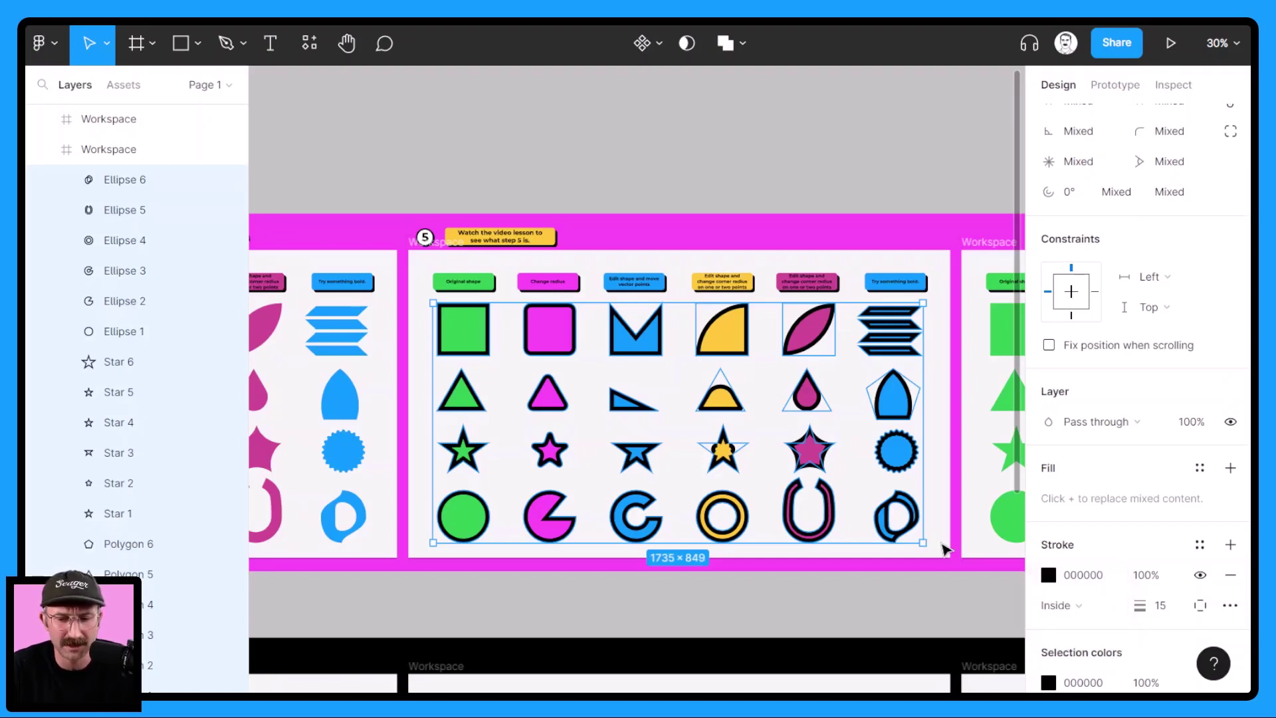
Align the stroke of the twisted blue ring in the step 5 workspace to Outside
{"action": "left_click", "coordinate": [936, 536]}
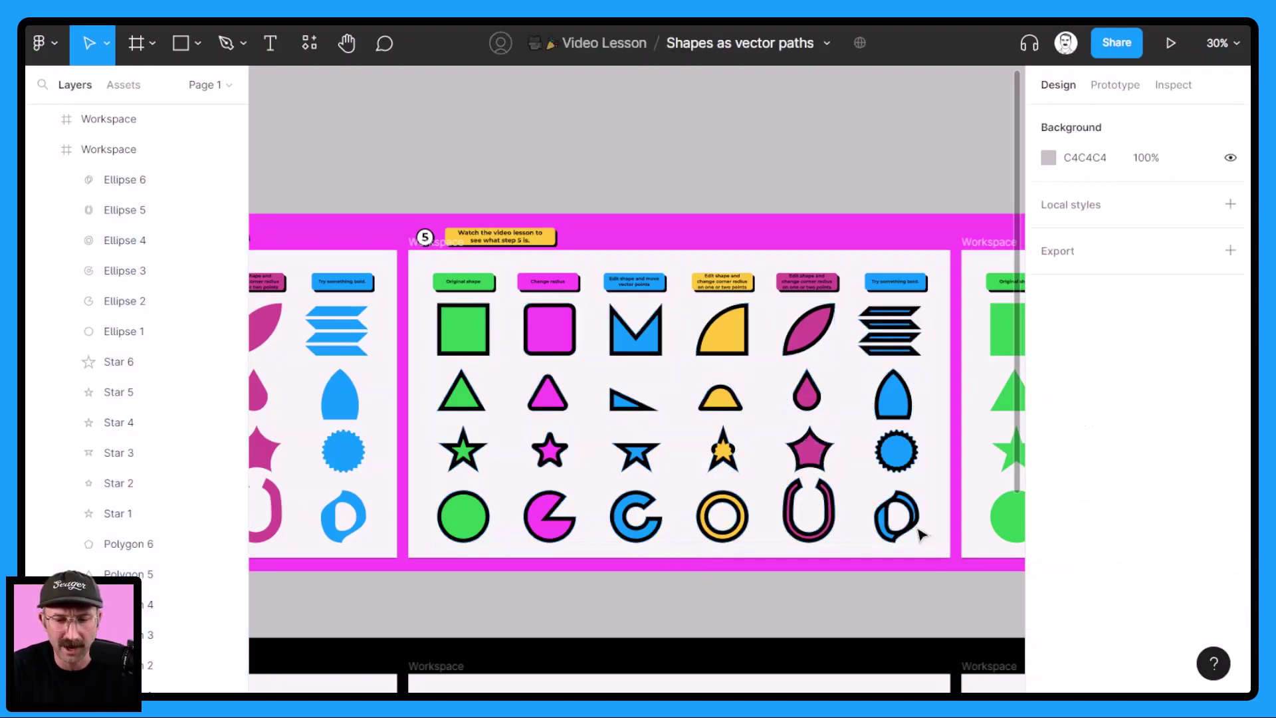
{"action": "left_click", "coordinate": [914, 525]}
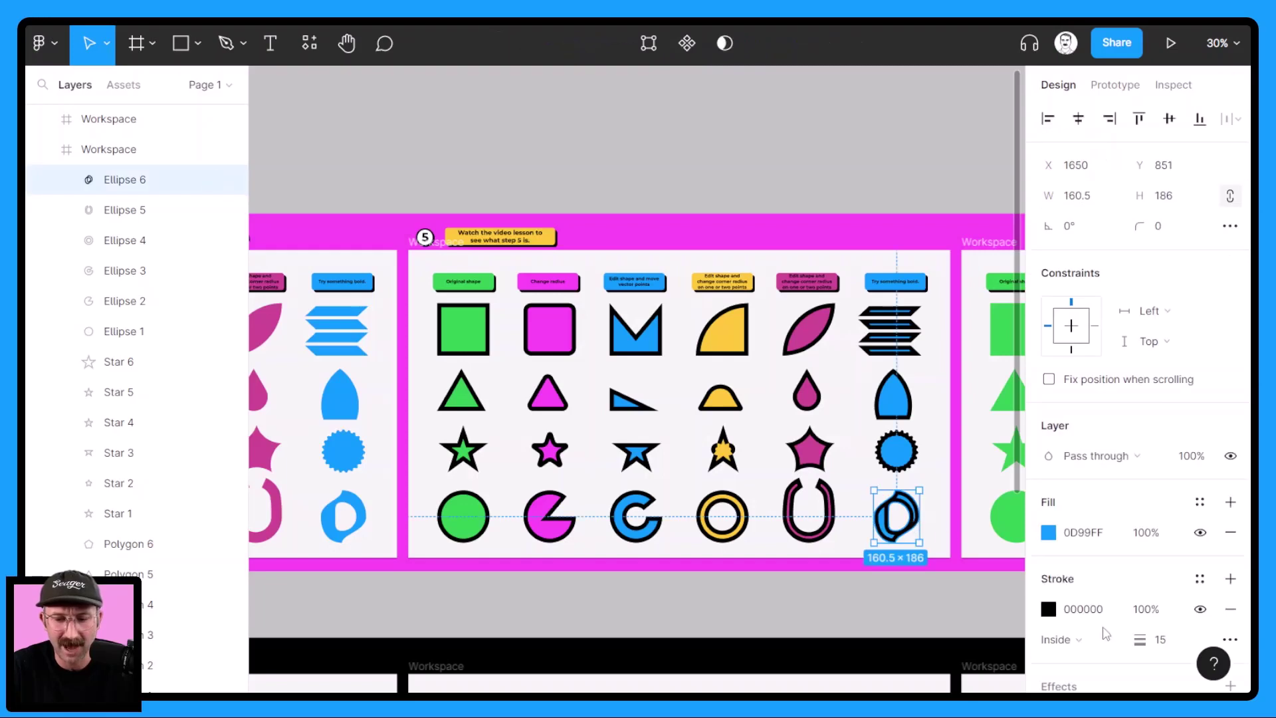
{"action": "left_click", "coordinate": [1067, 640]}
{"action": "left_click", "coordinate": [1077, 663]}
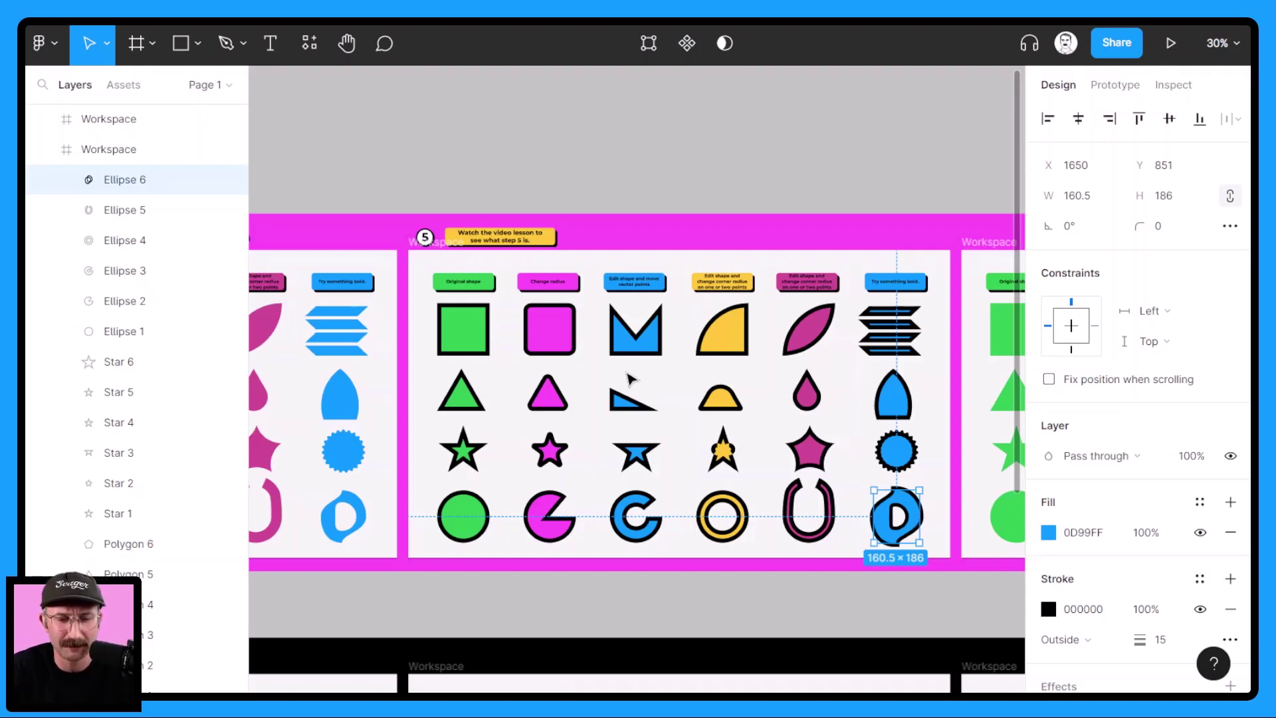
Reshape the outlined blue M by moving its notch point down to the bottom edge and its bottom middle point up to Y 239.5
{"action": "scroll", "coordinate": [636, 342], "scroll_direction": "up", "scroll_amount": 6}
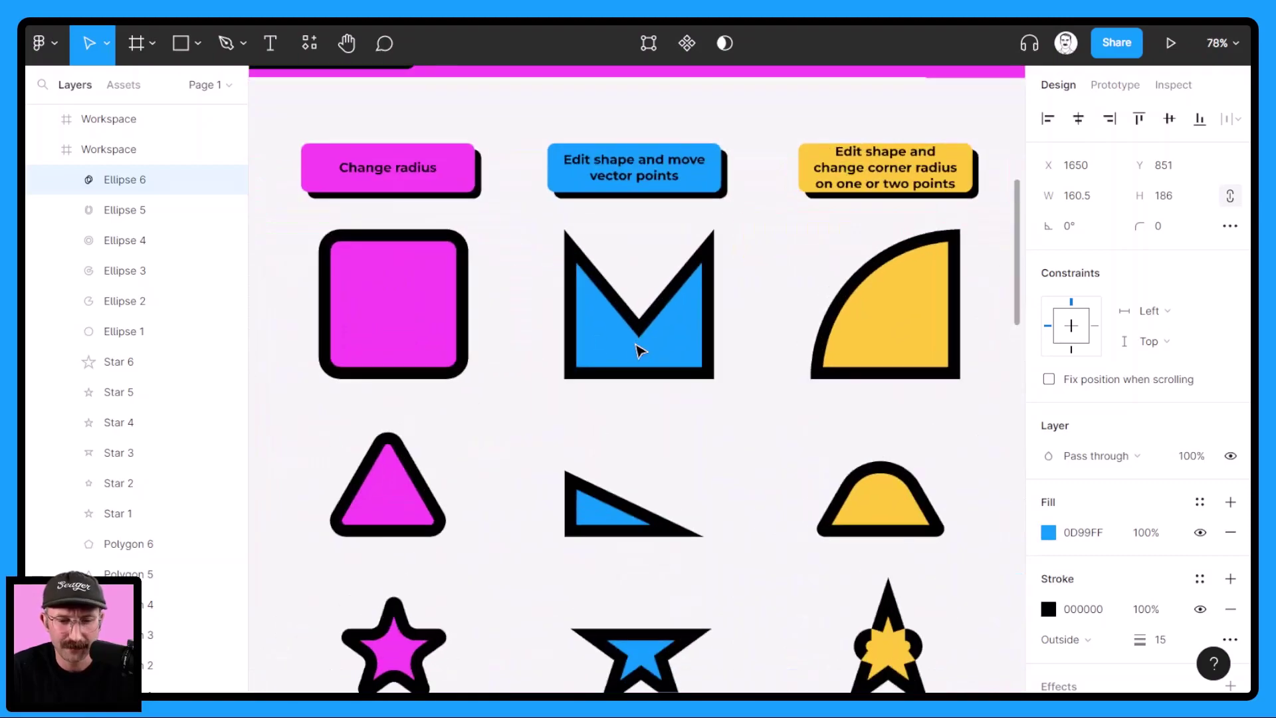
{"action": "double_click", "coordinate": [639, 323]}
{"action": "left_click_drag", "start_coordinate": [639, 319], "coordinate": [649, 374]}
{"action": "scroll", "coordinate": [648, 375], "scroll_direction": "down", "scroll_amount": 3}
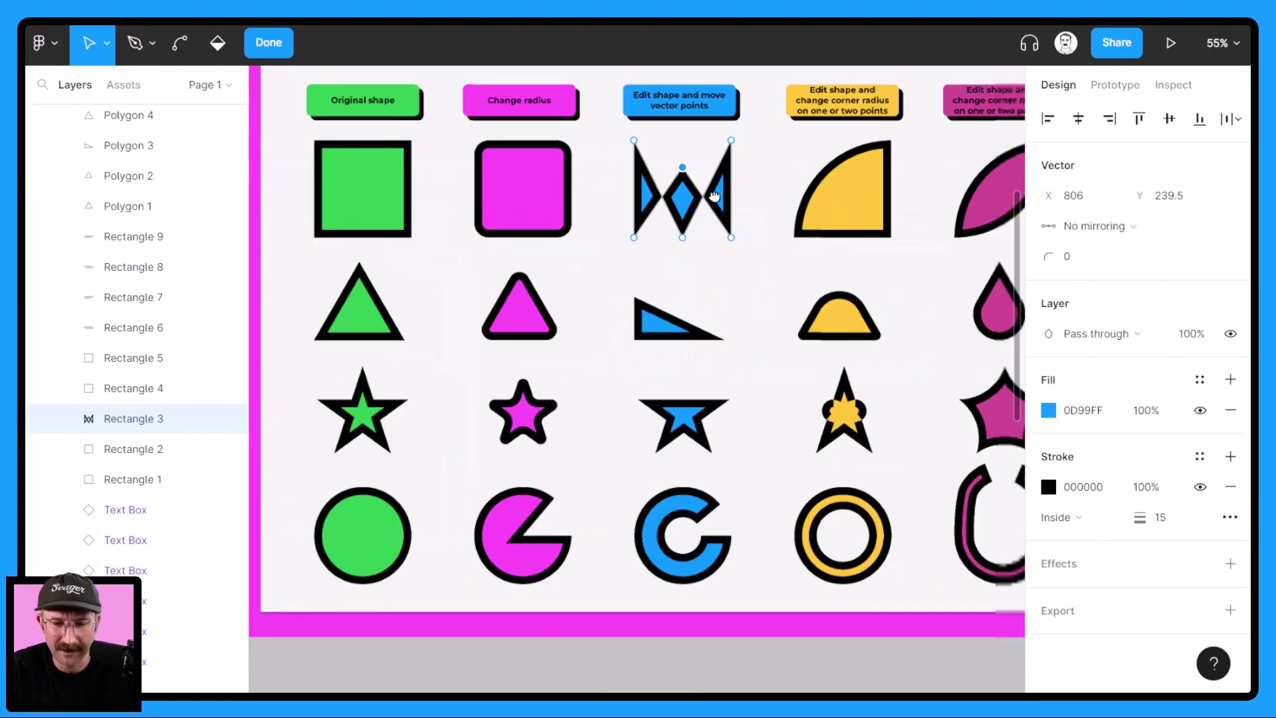
{"action": "scroll", "coordinate": [774, 343], "scroll_direction": "down", "scroll_amount": 2}
{"action": "scroll", "coordinate": [774, 342], "scroll_direction": "down", "scroll_amount": 2}
{"action": "key", "text": "v"}
{"action": "scroll", "coordinate": [746, 299], "scroll_direction": "down", "scroll_amount": 4}
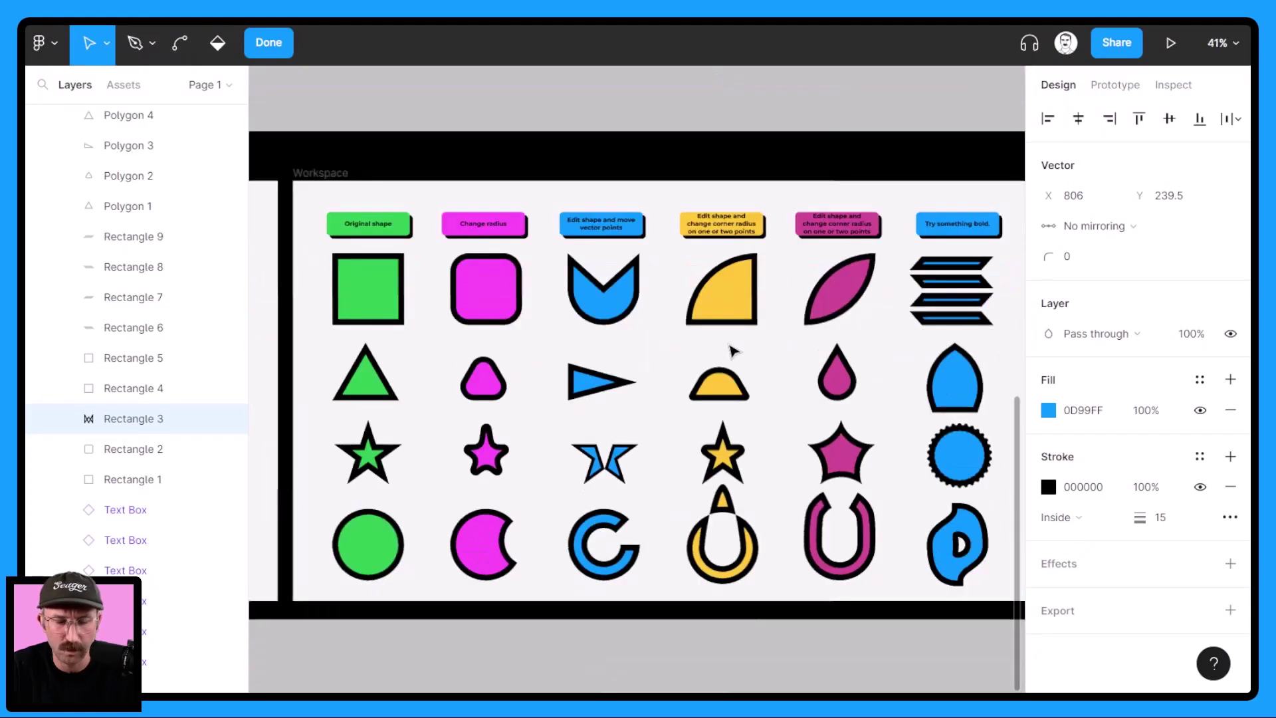
Add a black 000000 stroke of weight 15, aligned inside, to the shapes in the pink section's last Workspace
{"action": "key", "text": "Escape"}
{"action": "scroll", "coordinate": [428, 214], "scroll_direction": "down", "scroll_amount": 2}
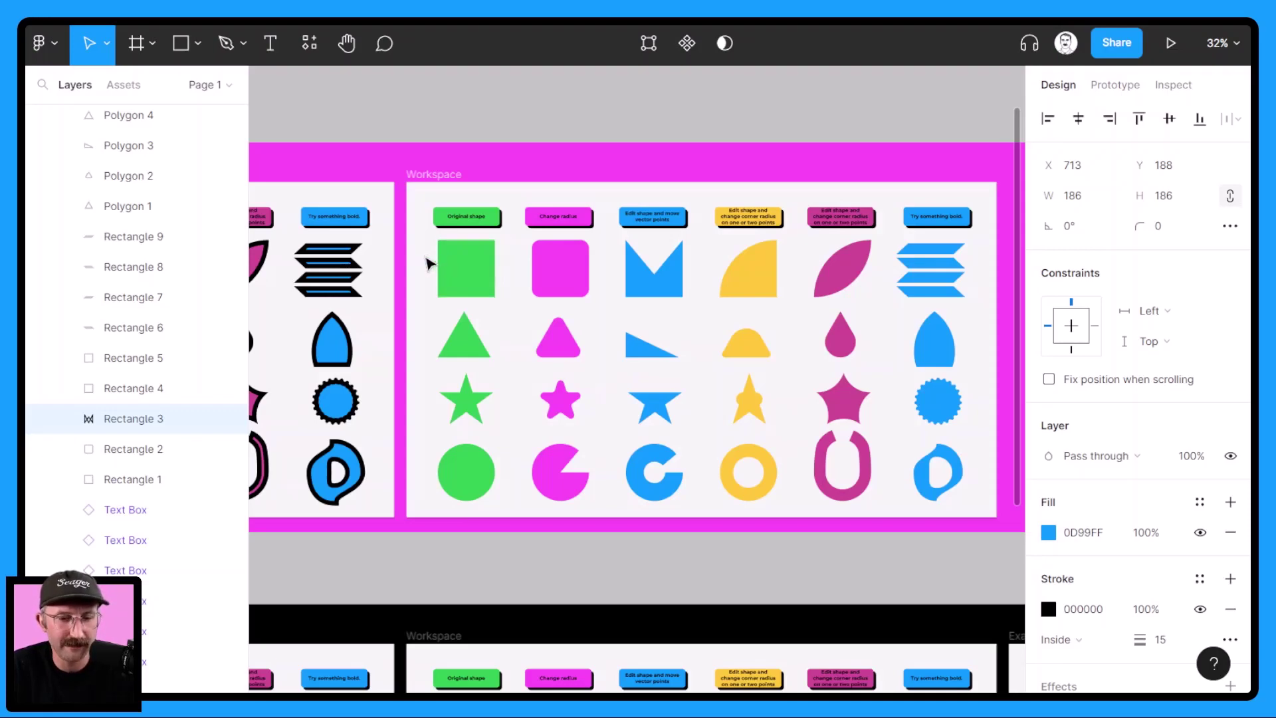
{"action": "left_click_drag", "start_coordinate": [503, 367], "coordinate": [941, 484]}
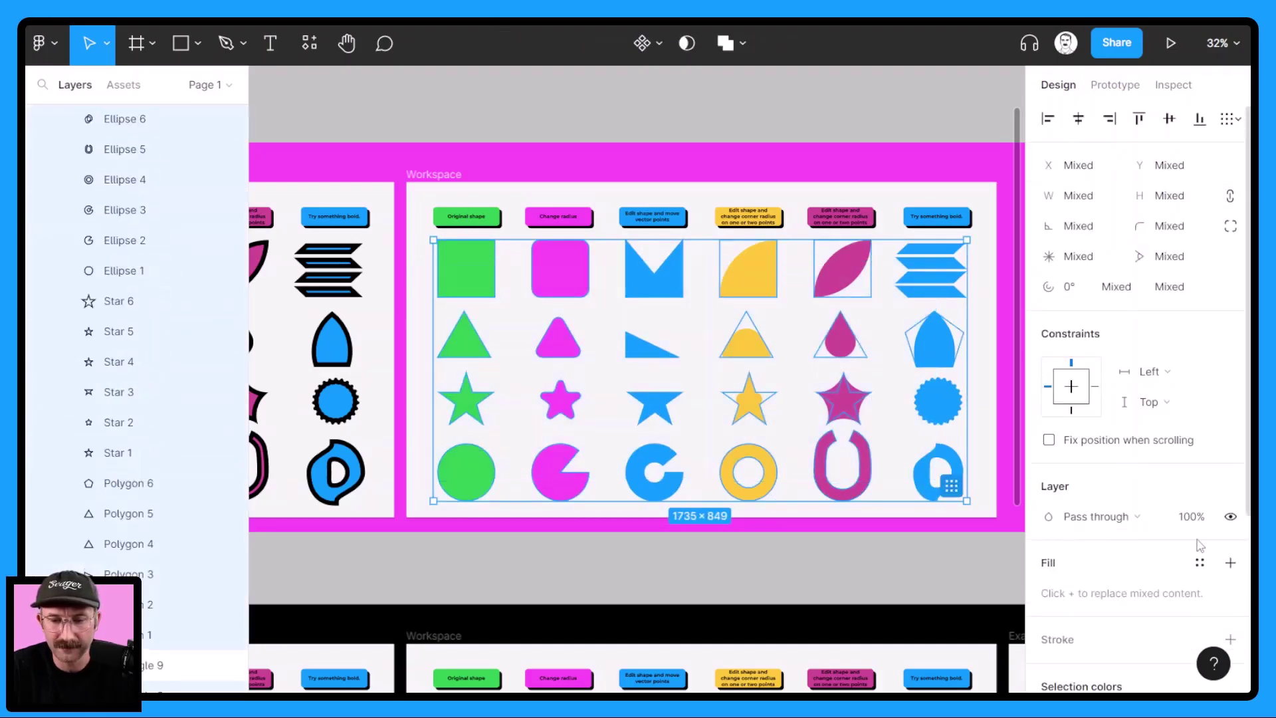
{"action": "left_click", "coordinate": [1230, 639]}
{"action": "scroll", "coordinate": [1186, 605], "scroll_direction": "down", "scroll_amount": 3}
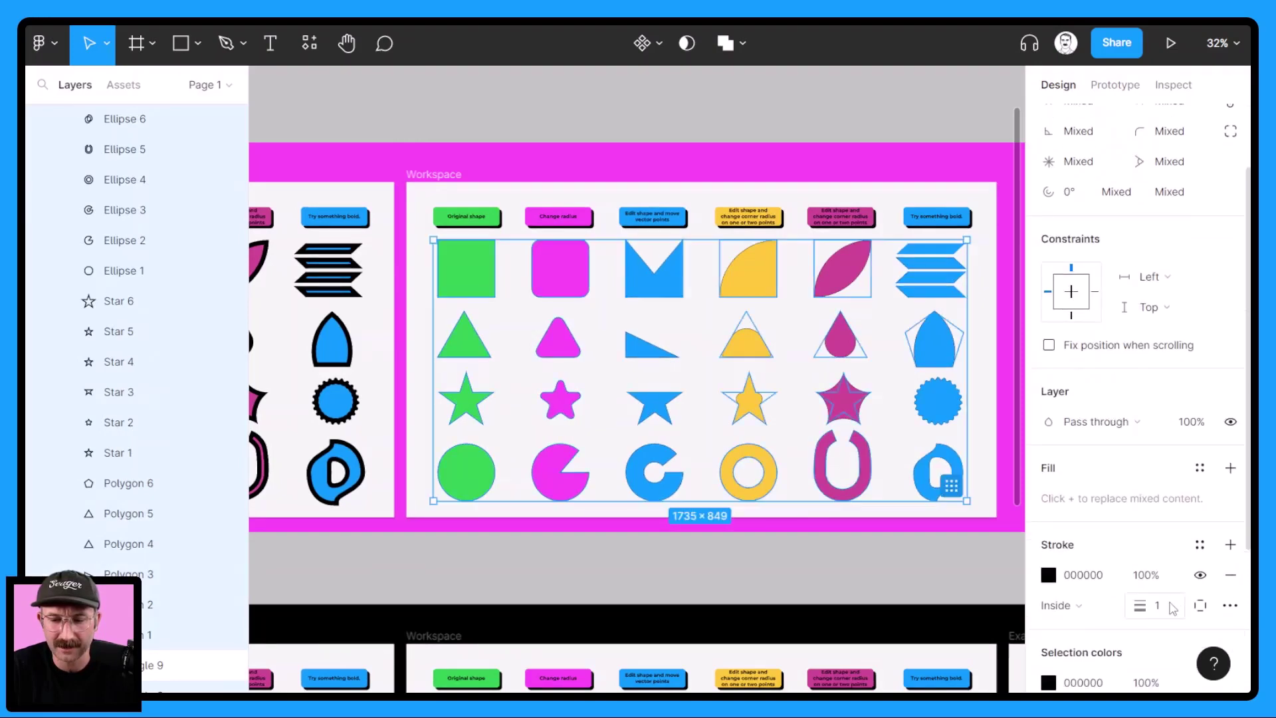
{"action": "left_click", "coordinate": [1173, 607]}
{"action": "type", "text": "15"}
{"action": "key", "text": "Return"}
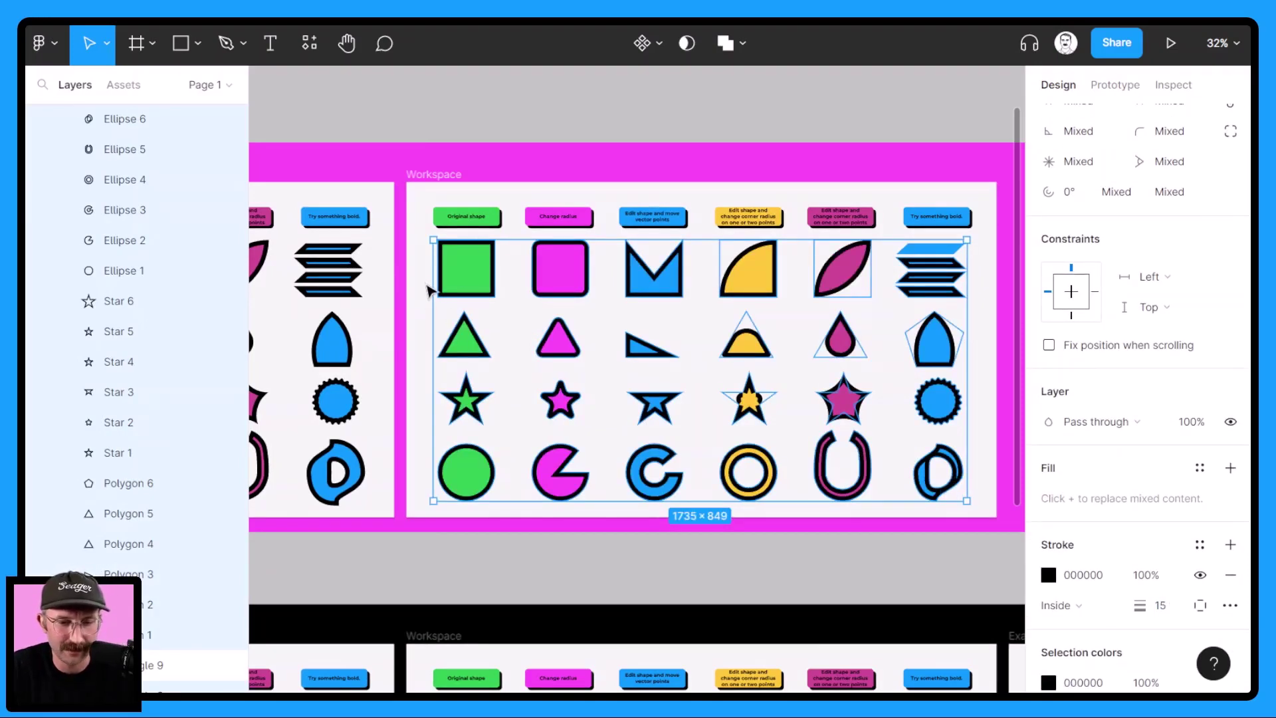
Remove the fills from all the stroked shapes in this workspace, column by column
{"action": "left_click_drag", "start_coordinate": [424, 262], "coordinate": [497, 497]}
{"action": "left_click", "coordinate": [1230, 562]}
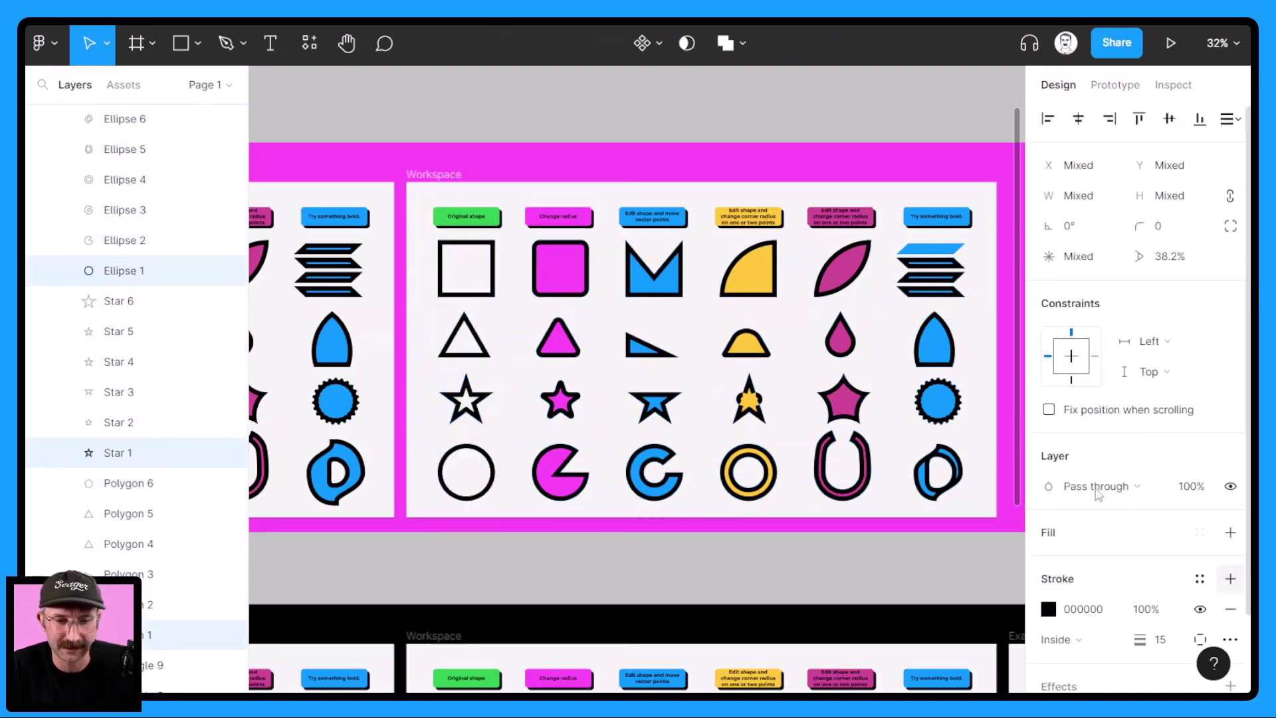
{"action": "left_click_drag", "start_coordinate": [524, 269], "coordinate": [592, 479]}
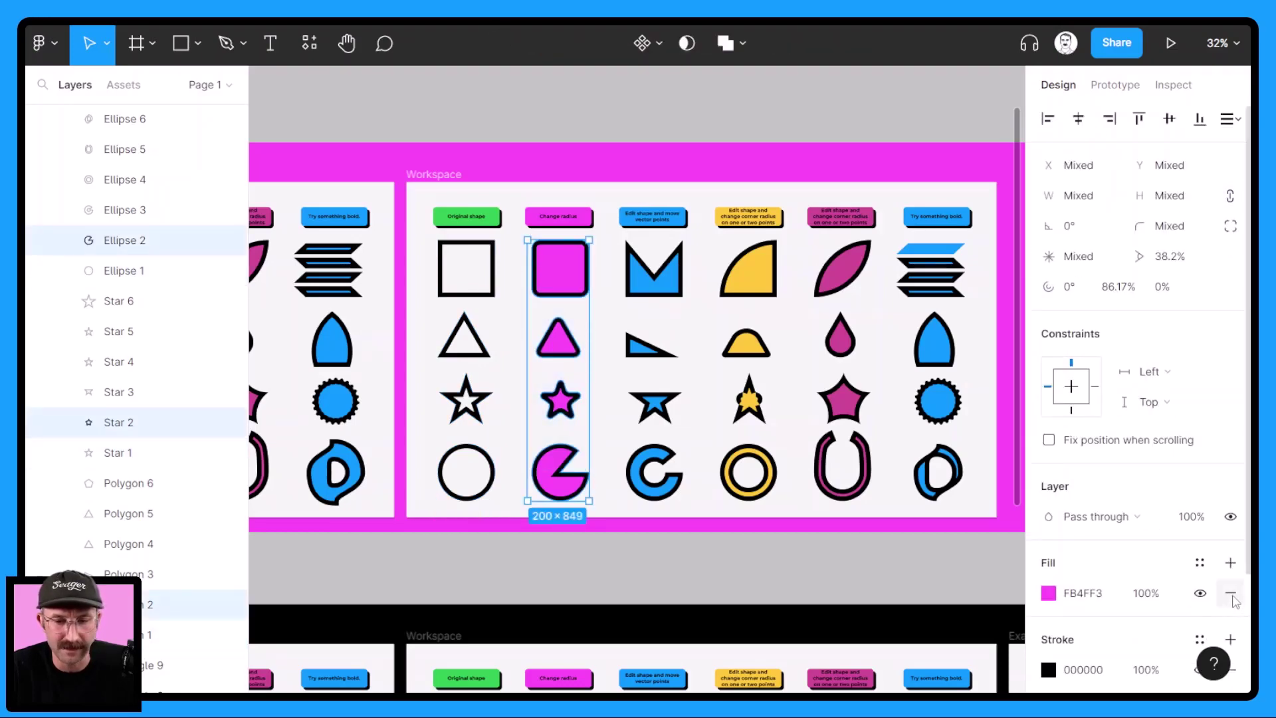
{"action": "left_click", "coordinate": [1230, 592]}
{"action": "key", "text": "Escape"}
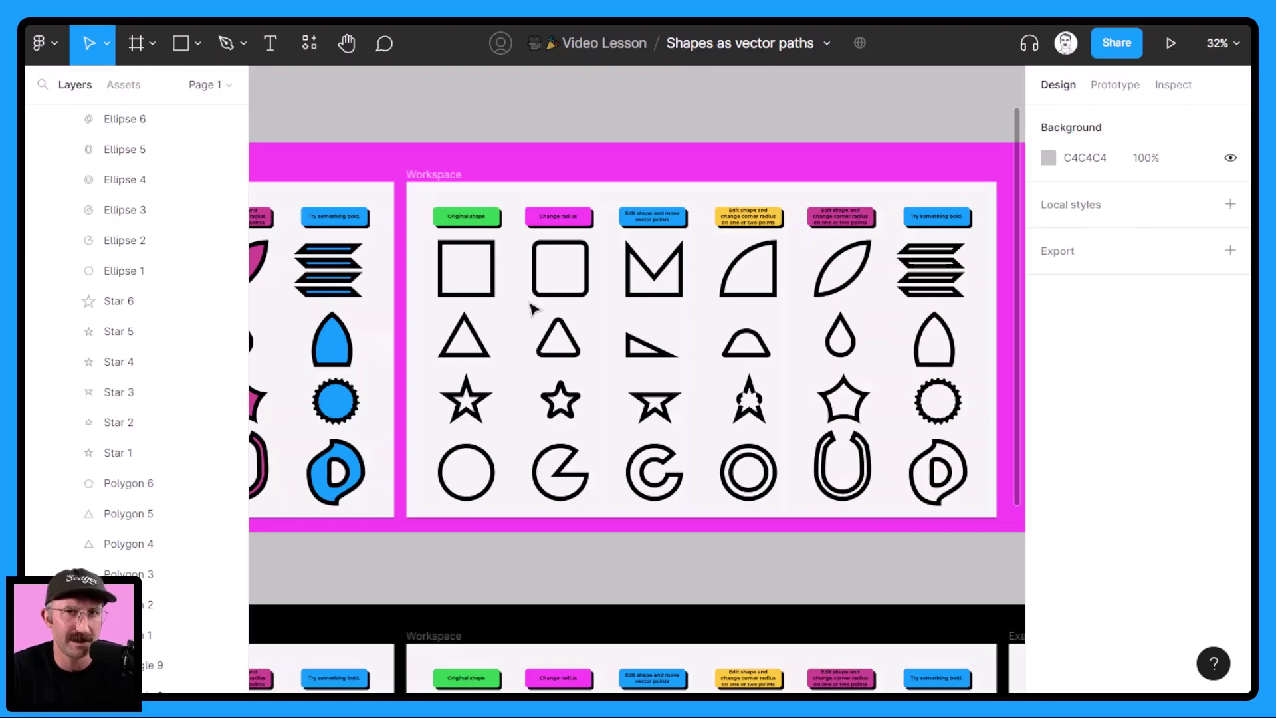
Nest two smaller copies of the outlined square, 139 × 139 and 100 × 100, in its lower-right corner
{"action": "scroll", "coordinate": [475, 272], "scroll_direction": "up", "scroll_amount": 3}
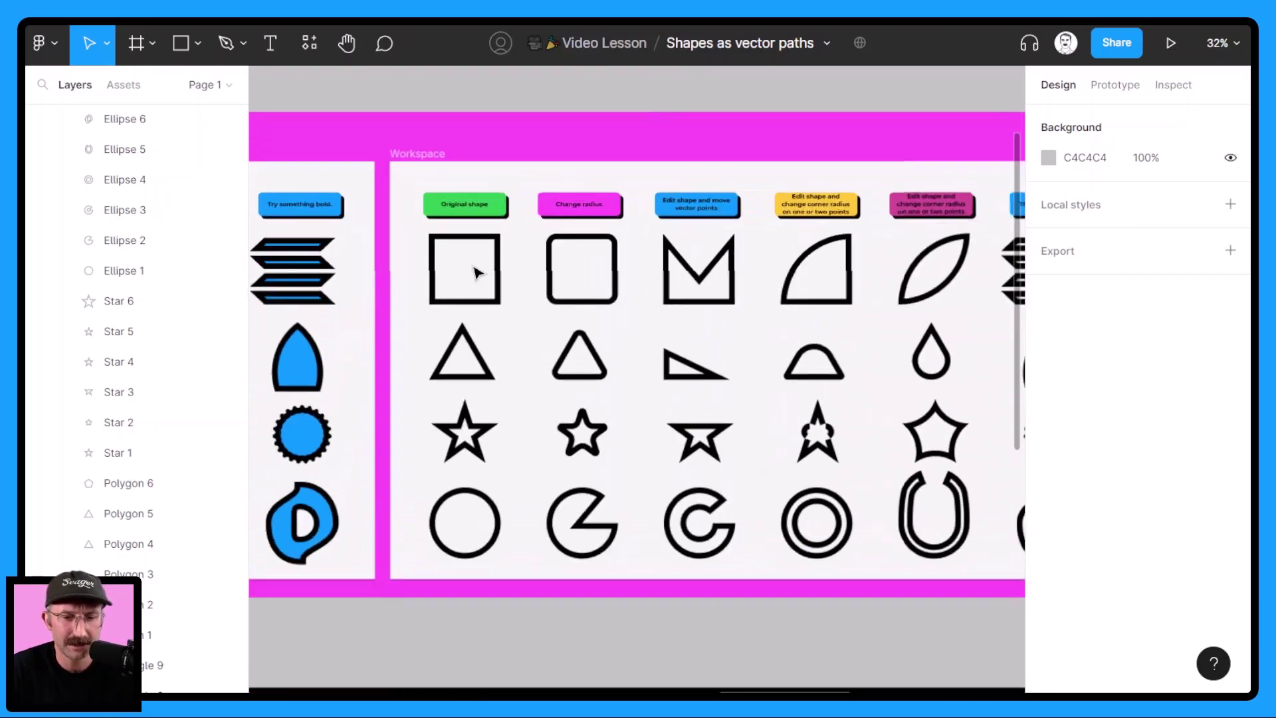
{"action": "scroll", "coordinate": [475, 272], "scroll_direction": "up", "scroll_amount": 2}
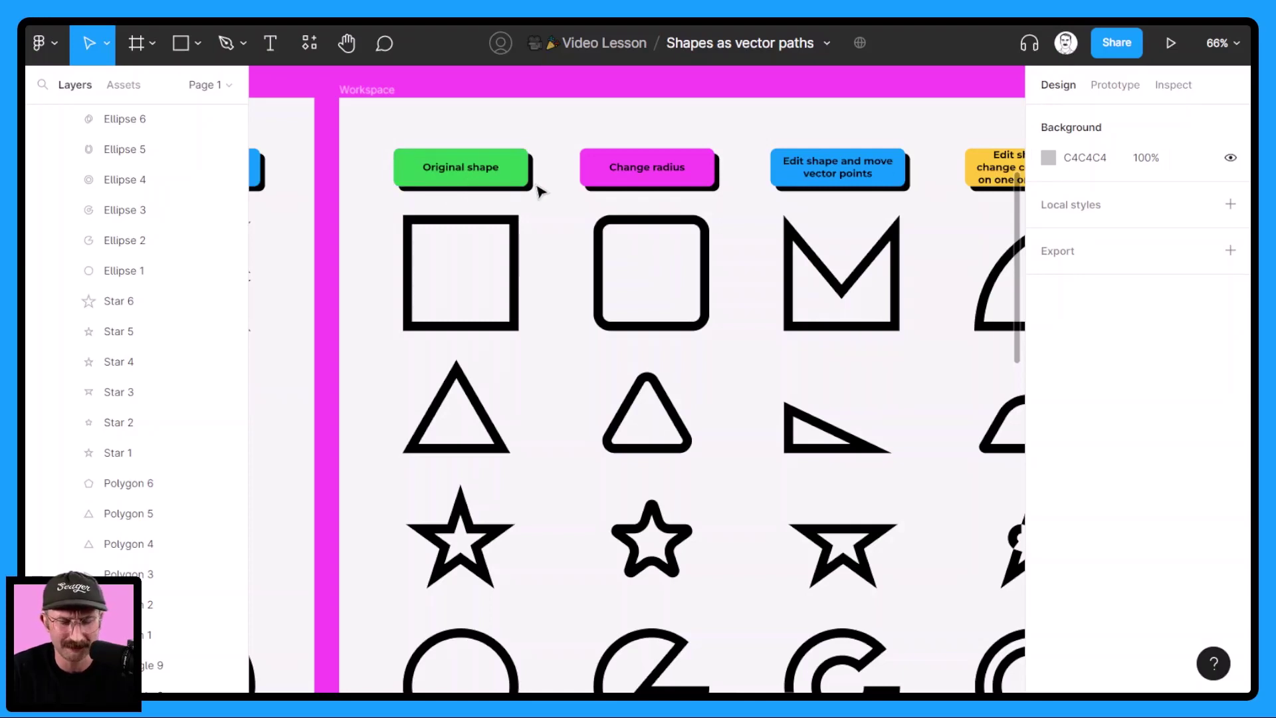
{"action": "left_click", "coordinate": [472, 216]}
{"action": "key", "text": "ctrl+d"}
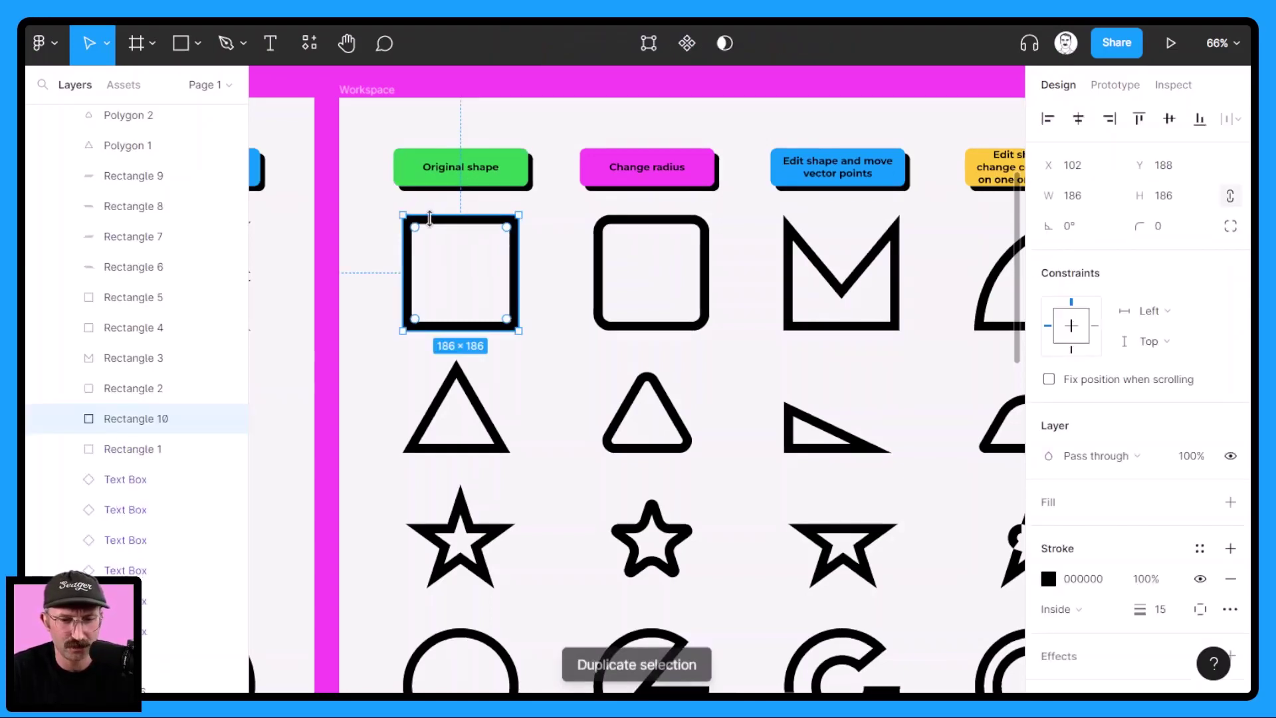
{"action": "left_click_drag", "start_coordinate": [412, 225], "coordinate": [431, 244]}
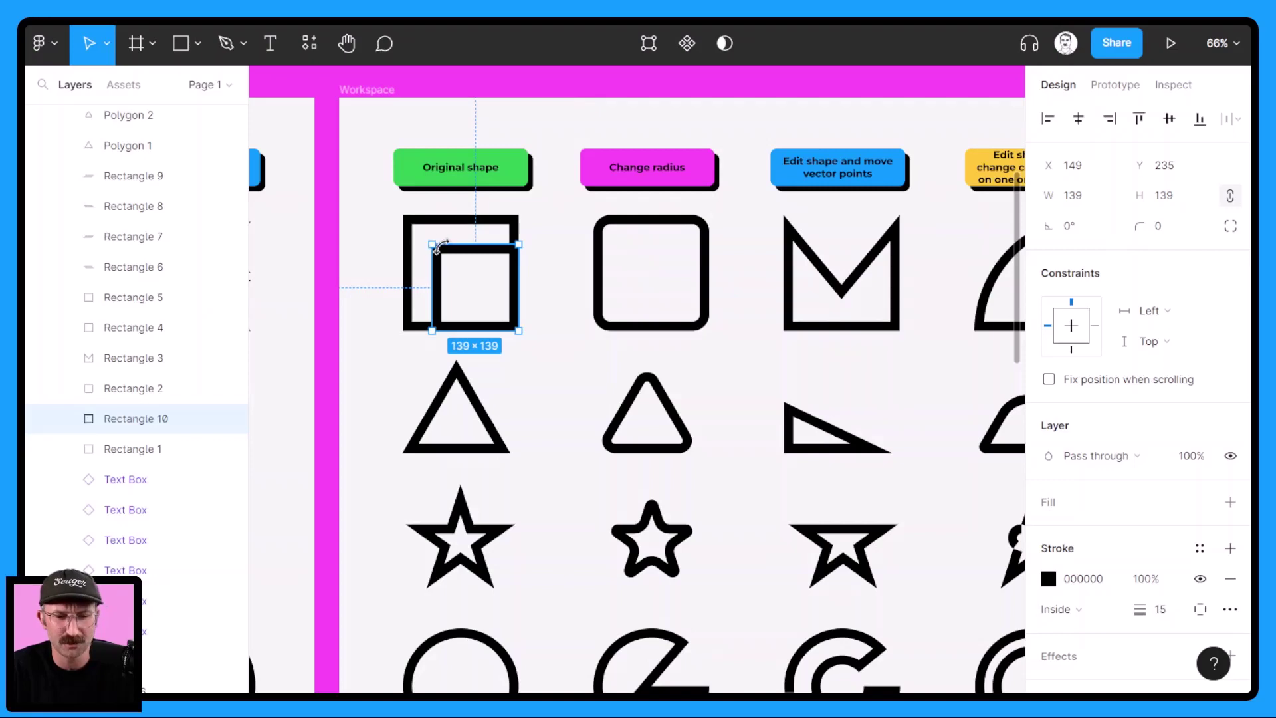
{"action": "key", "text": "ctrl+v"}
{"action": "left_click_drag", "start_coordinate": [433, 246], "coordinate": [457, 271]}
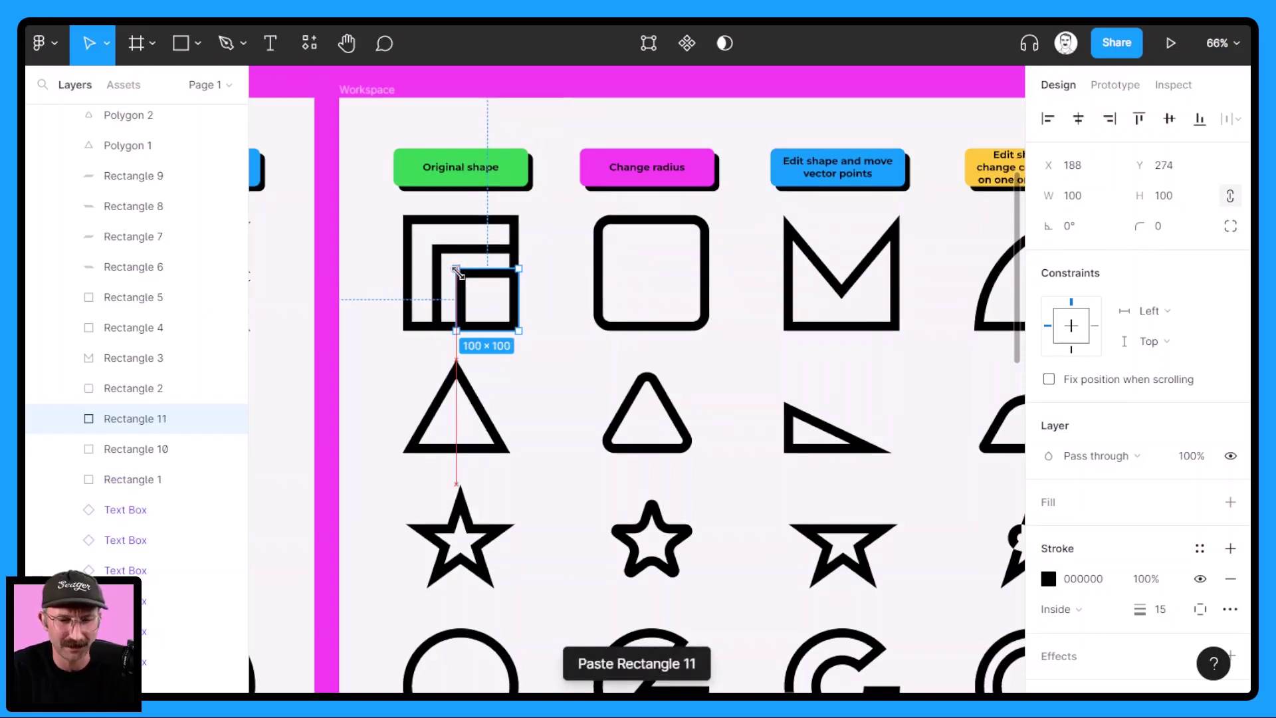
{"action": "left_click", "coordinate": [550, 324]}
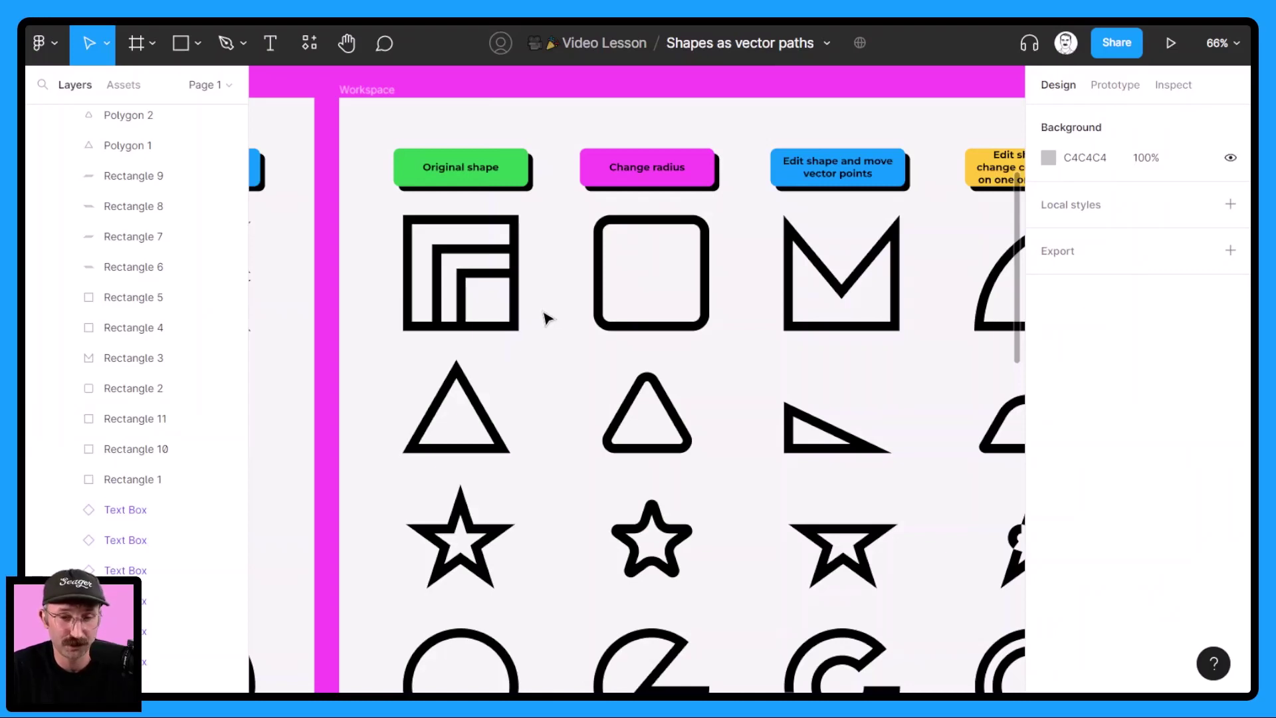
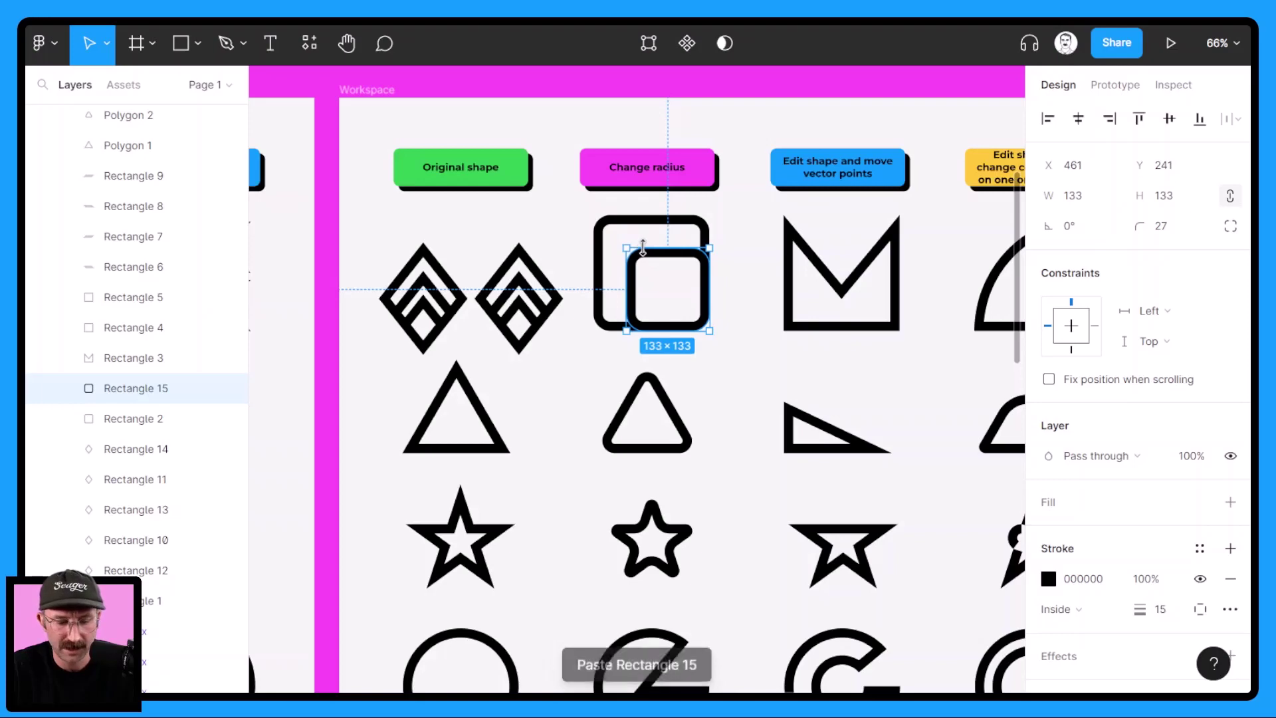
Paste another copy of the inner rounded square, scale it to 76 × 76 and set its corner radius to 41
{"action": "key", "text": "ctrl+v"}
{"action": "left_click_drag", "start_coordinate": [710, 332], "coordinate": [672, 287]}
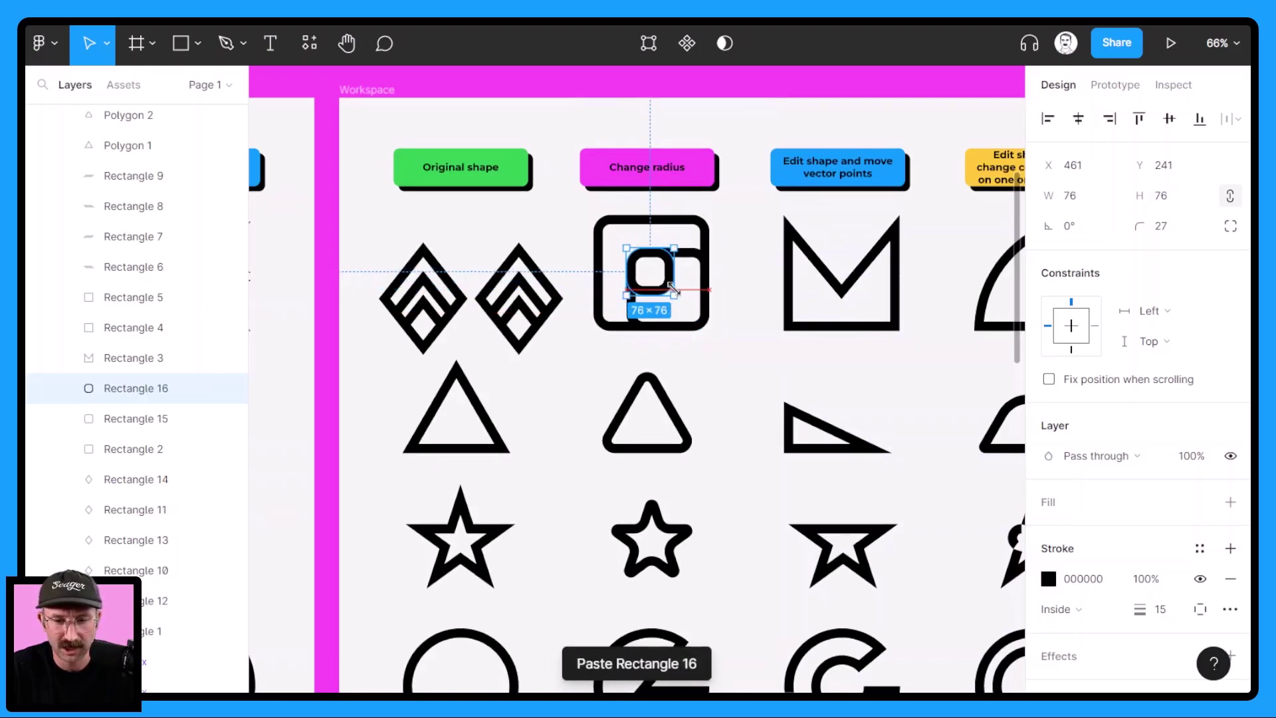
{"action": "left_click_drag", "start_coordinate": [1139, 226], "coordinate": [731, 359]}
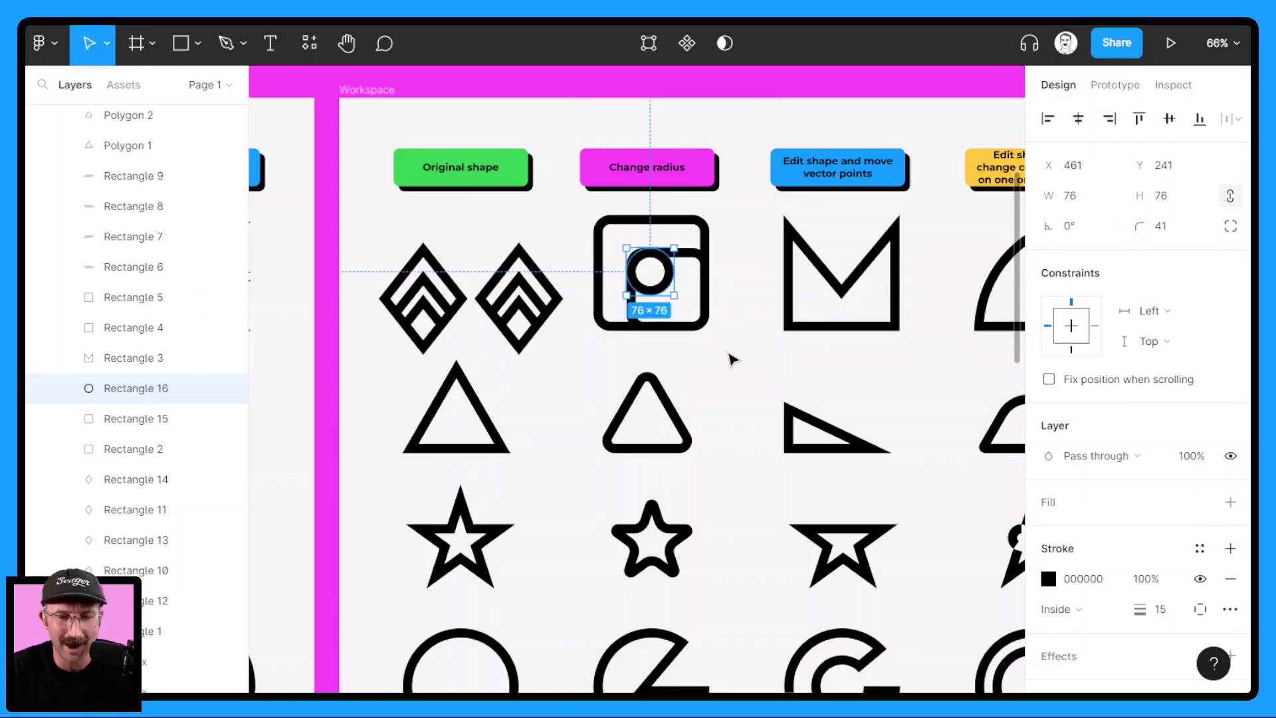
{"action": "left_click", "coordinate": [732, 361]}
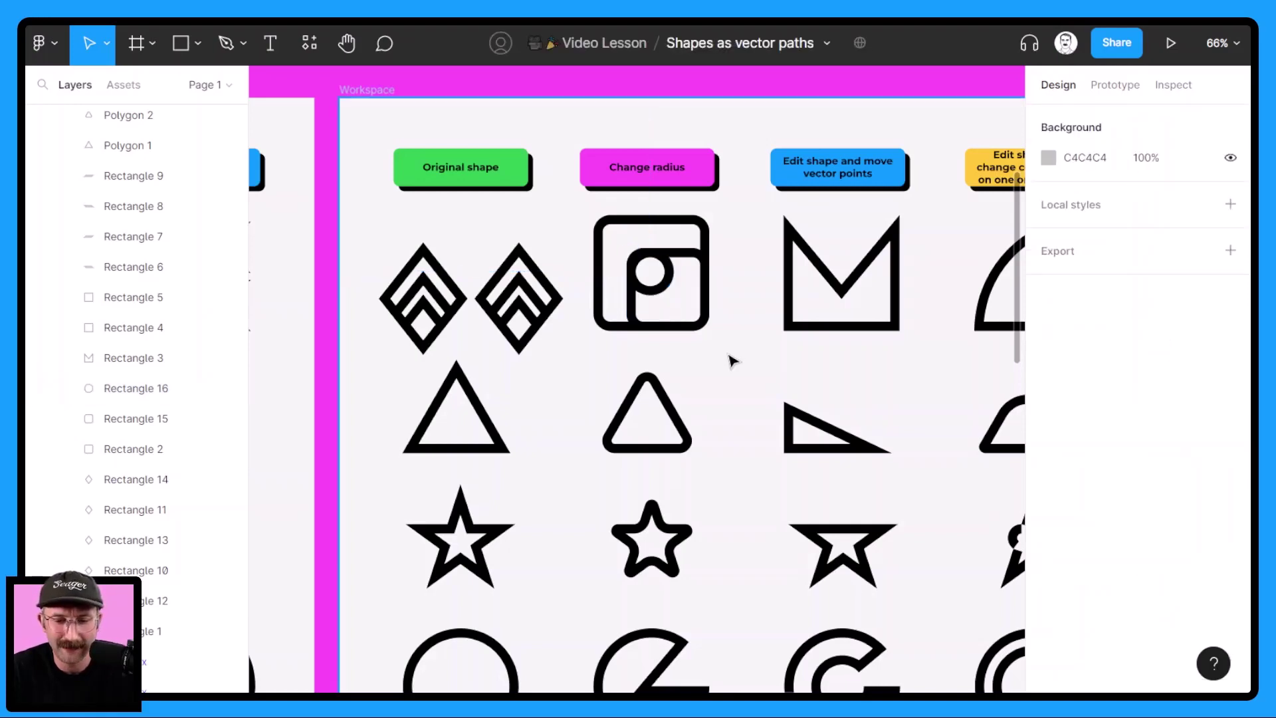
Duplicate the outlined leaf shape in the top row and turn the copy so the two leaves cross
{"action": "scroll", "coordinate": [731, 362], "scroll_direction": "down", "scroll_amount": 2}
{"action": "scroll", "coordinate": [684, 412], "scroll_direction": "down", "scroll_amount": 5}
{"action": "scroll", "coordinate": [685, 412], "scroll_direction": "right", "scroll_amount": 4}
{"action": "scroll", "coordinate": [674, 356], "scroll_direction": "down", "scroll_amount": 4}
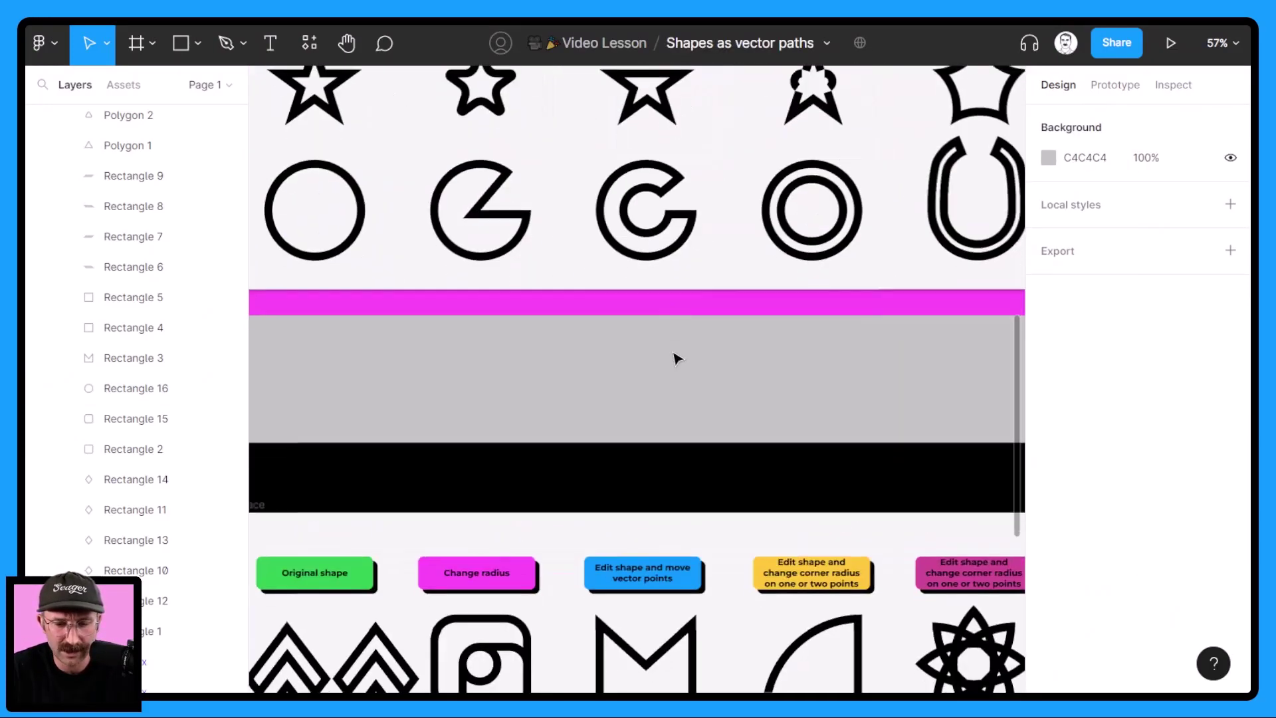
{"action": "scroll", "coordinate": [655, 463], "scroll_direction": "down", "scroll_amount": 2, "text": "ctrl"}
{"action": "left_click_drag", "start_coordinate": [655, 464], "coordinate": [585, 165]}
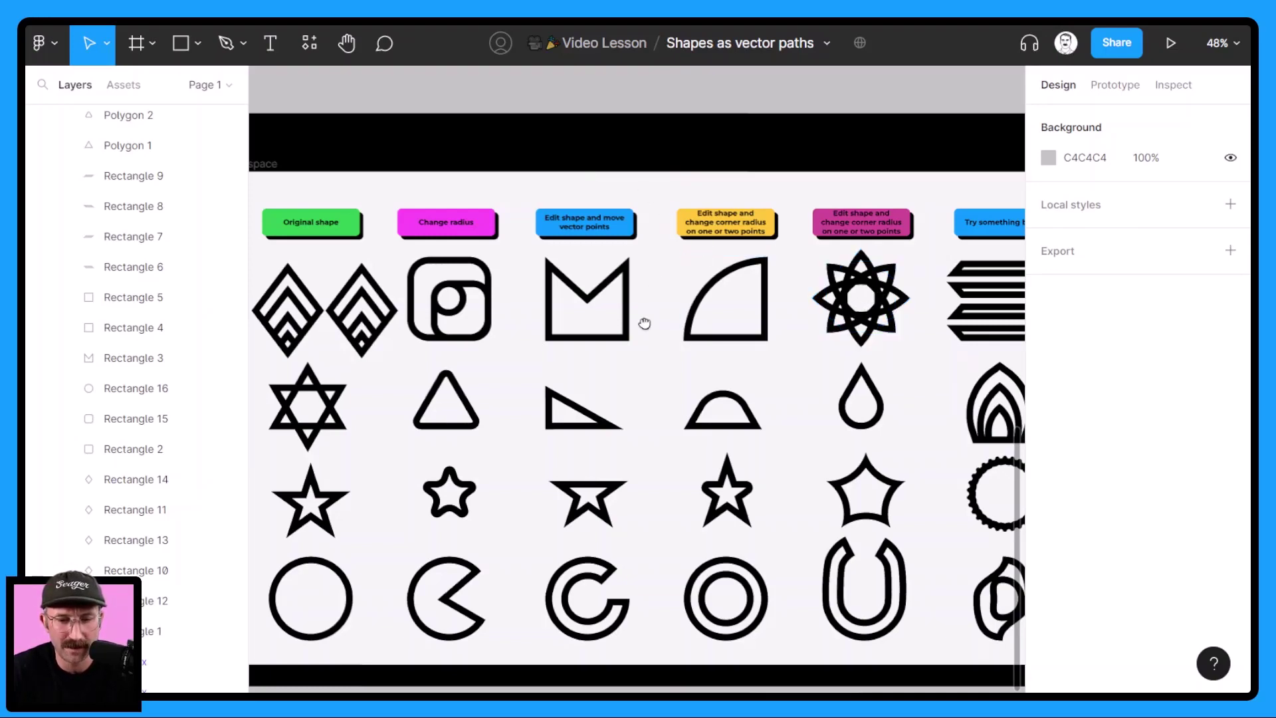
{"action": "scroll", "coordinate": [655, 282], "scroll_direction": "up", "scroll_amount": 10}
{"action": "left_click", "coordinate": [744, 317]}
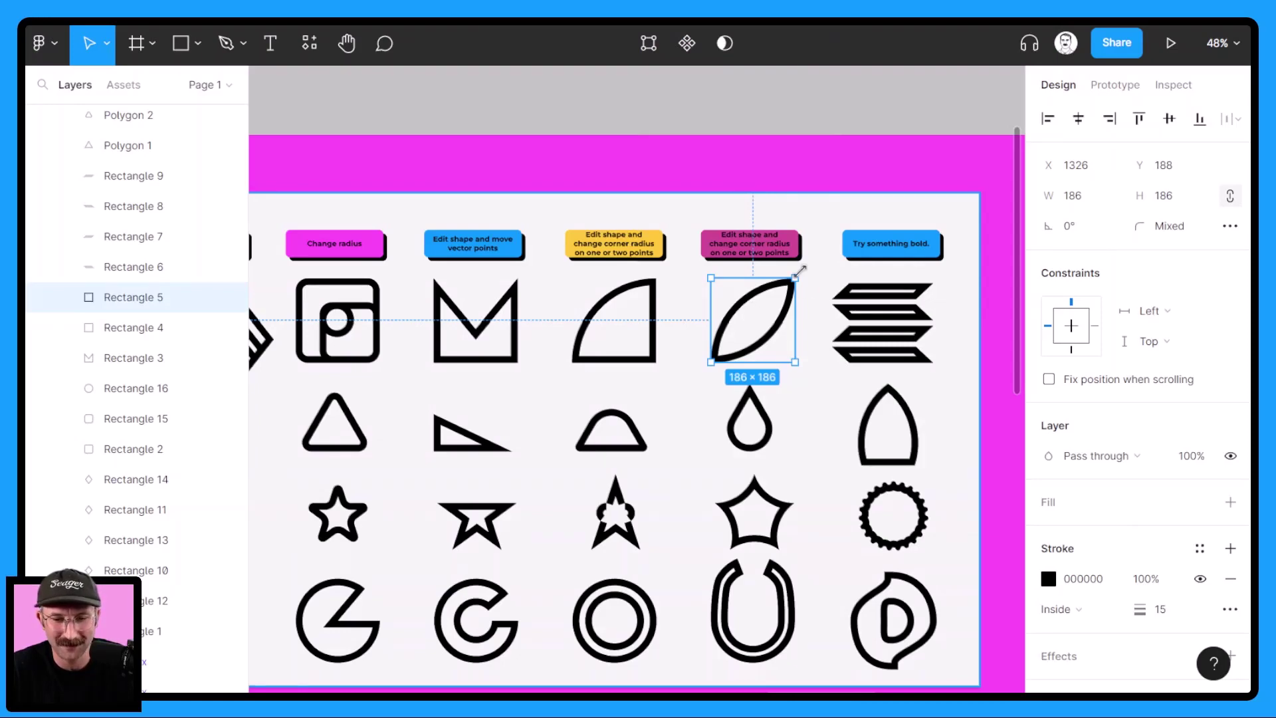
{"action": "key", "text": "ctrl+v"}
{"action": "left_click_drag", "start_coordinate": [815, 310], "coordinate": [711, 299]}
{"action": "left_click", "coordinate": [815, 394]}
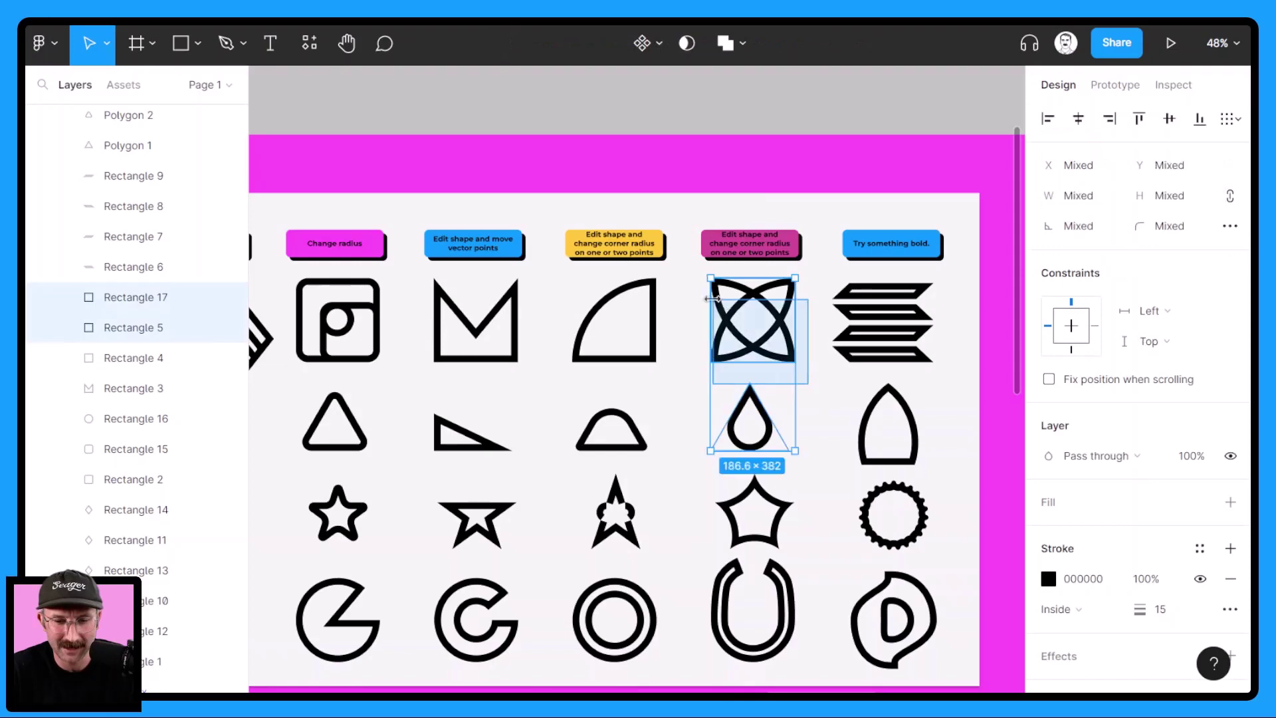
{"action": "left_click", "coordinate": [818, 396]}
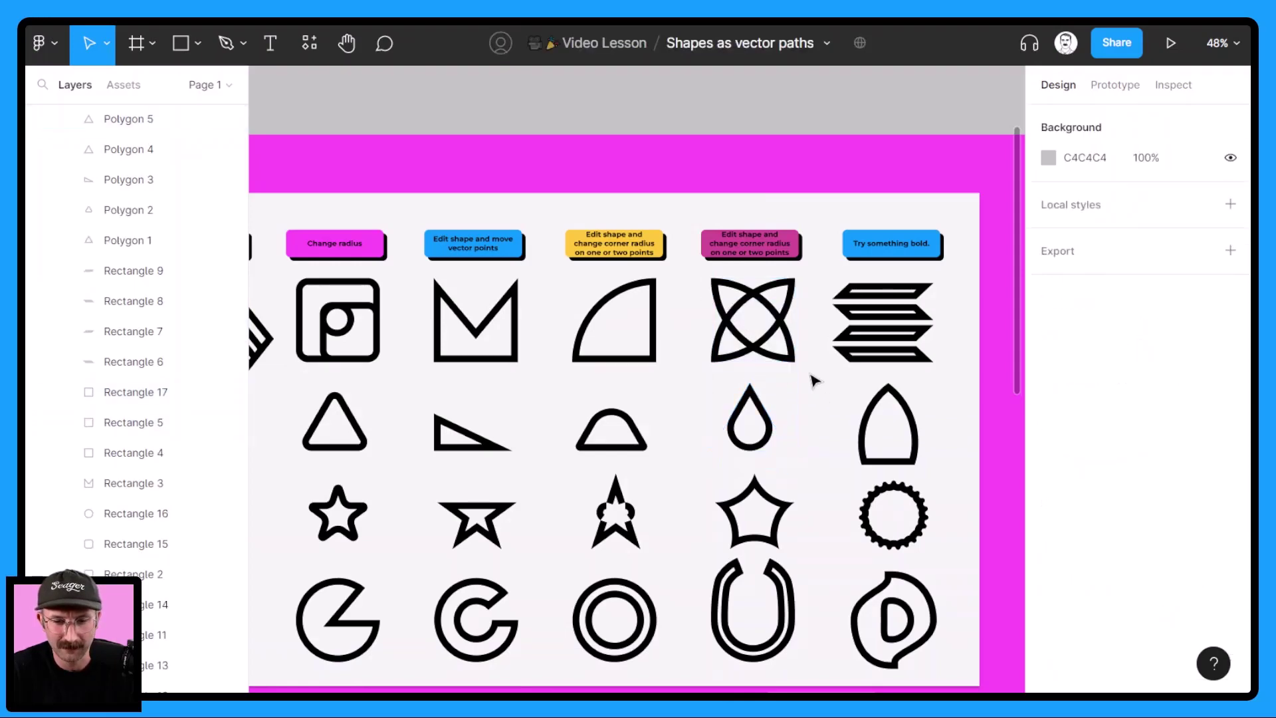
Copy the two crossed leaves in place and rotate the copy to form an eight-pointed flower
{"action": "left_click_drag", "start_coordinate": [807, 371], "coordinate": [739, 325]}
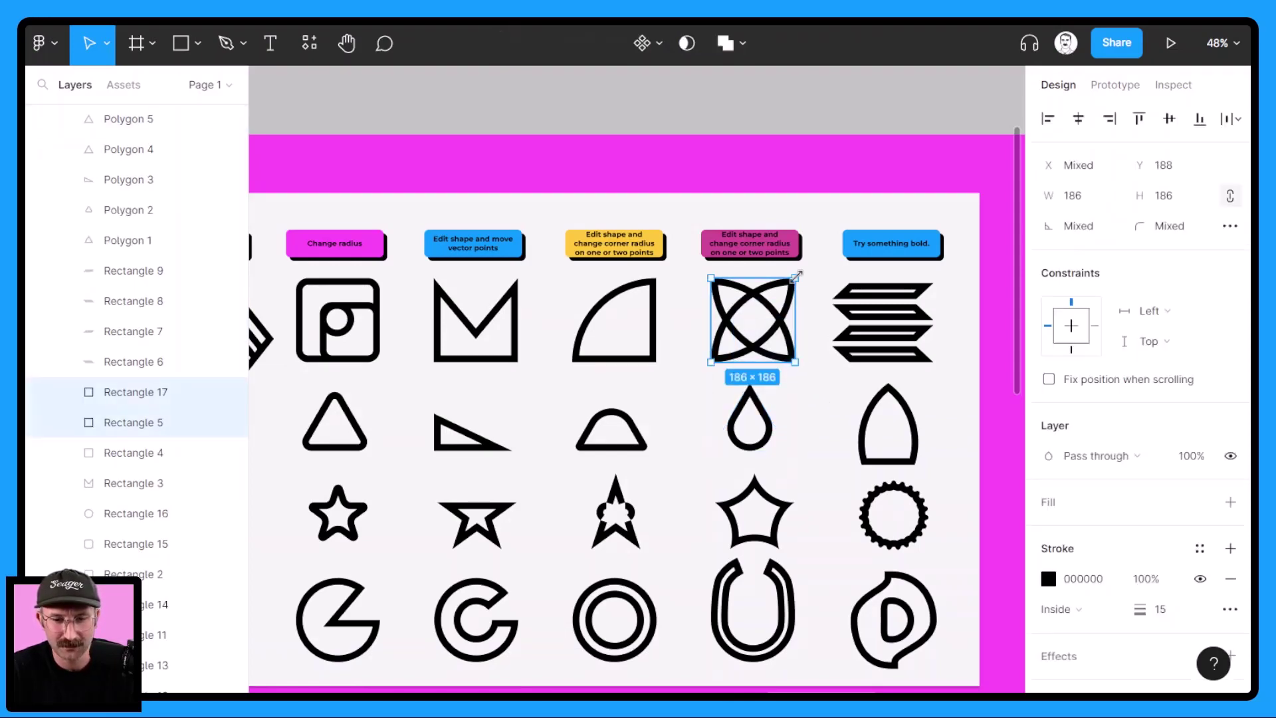
{"action": "key", "text": "ctrl+c"}
{"action": "key", "text": "ctrl+v"}
{"action": "left_click_drag", "start_coordinate": [817, 305], "coordinate": [818, 325]}
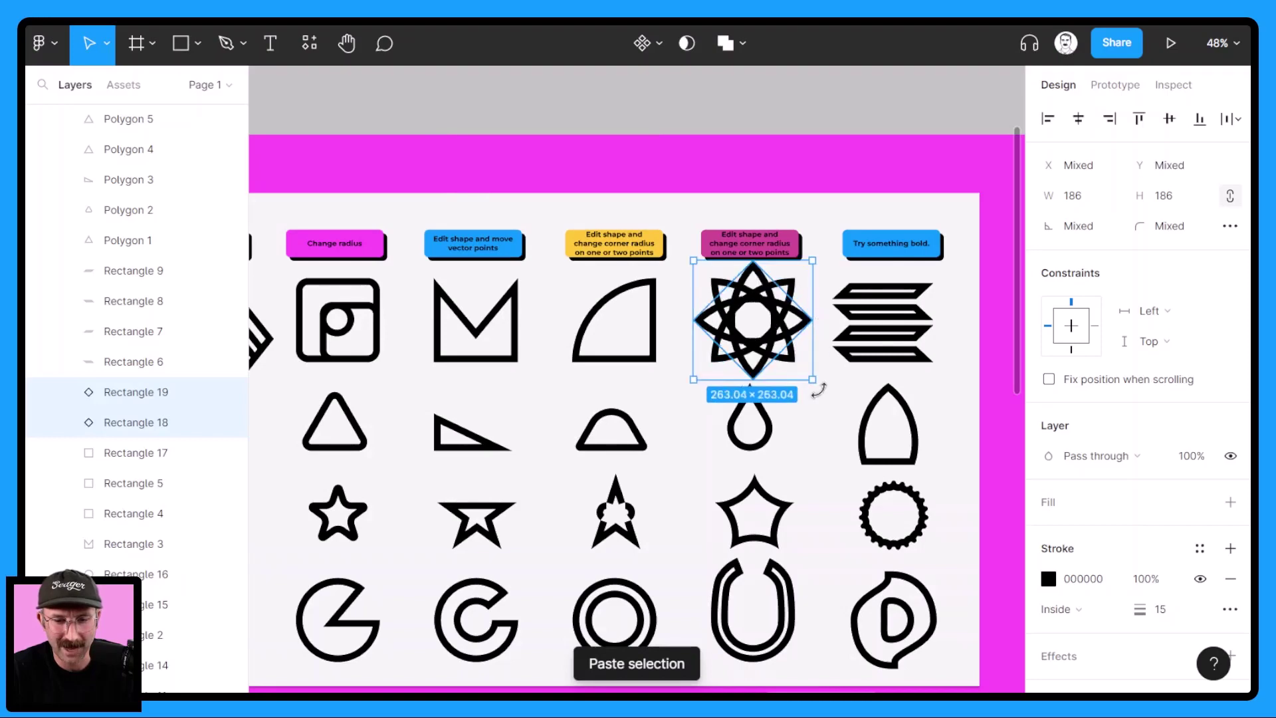
{"action": "key", "text": "Escape"}
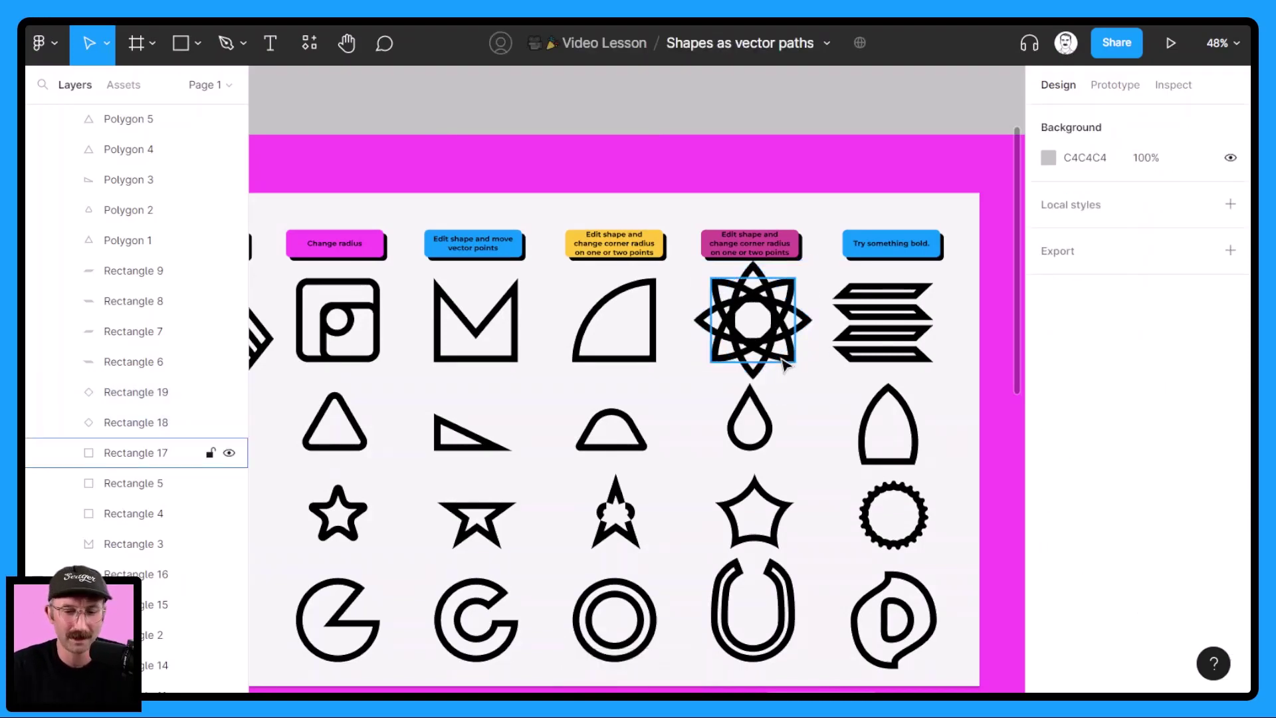
Duplicate the workspace of outlined shapes beside the original in the pink section
{"action": "key", "text": "shift+1"}
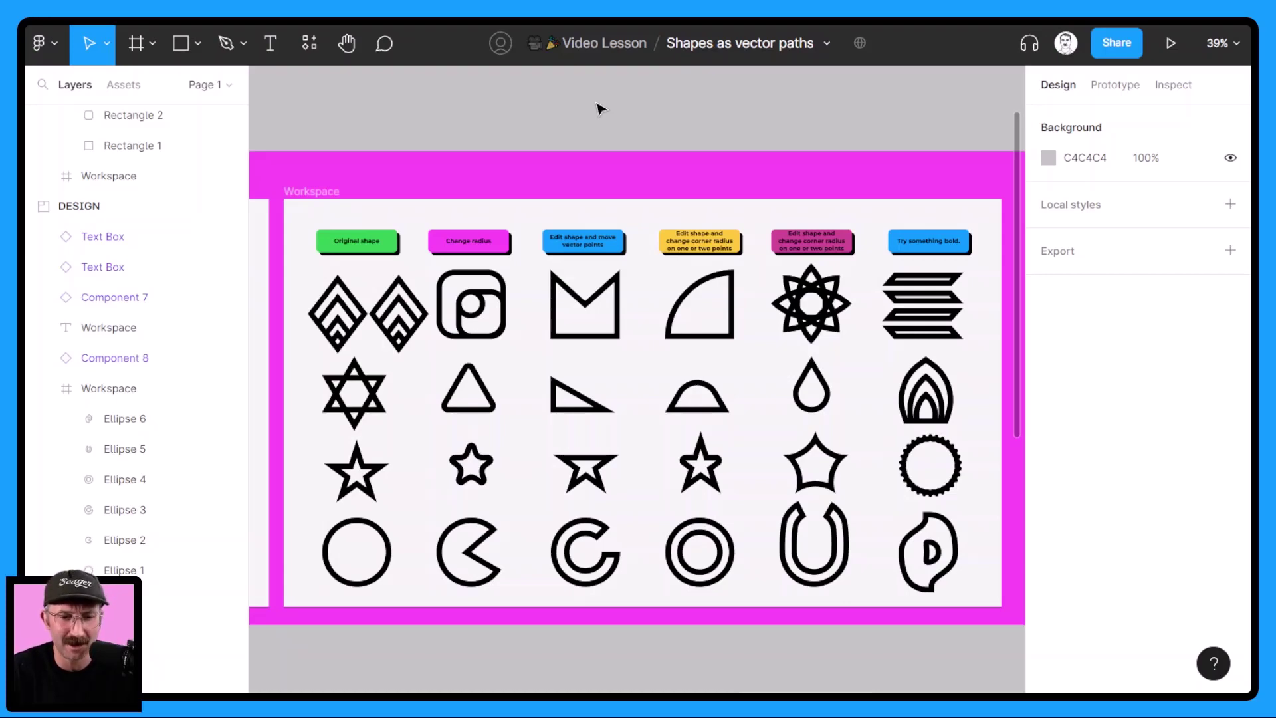
{"action": "left_click", "coordinate": [323, 192]}
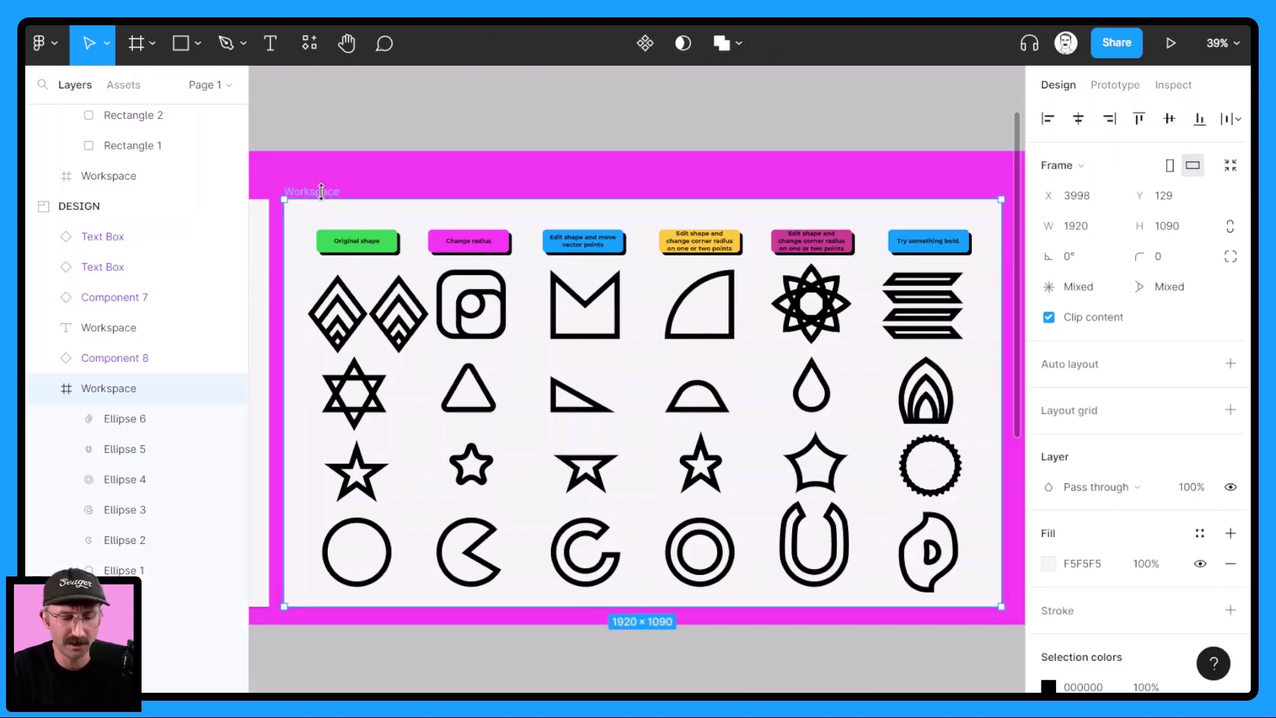
{"action": "key", "text": "ctrl+d"}
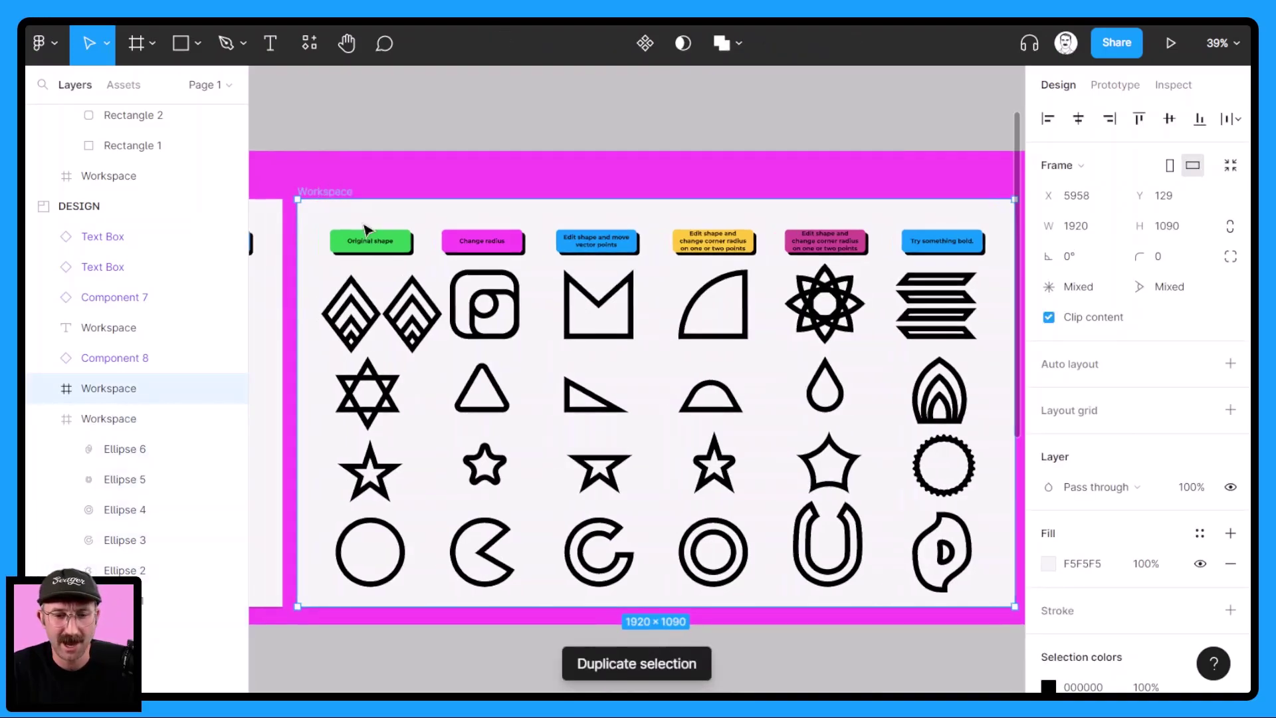
Nest two smaller copies of the Original shape circle inside it, resting on its bottom edge, the smallest 101 × 101
{"action": "scroll", "coordinate": [412, 193], "scroll_direction": "down", "scroll_amount": 2}
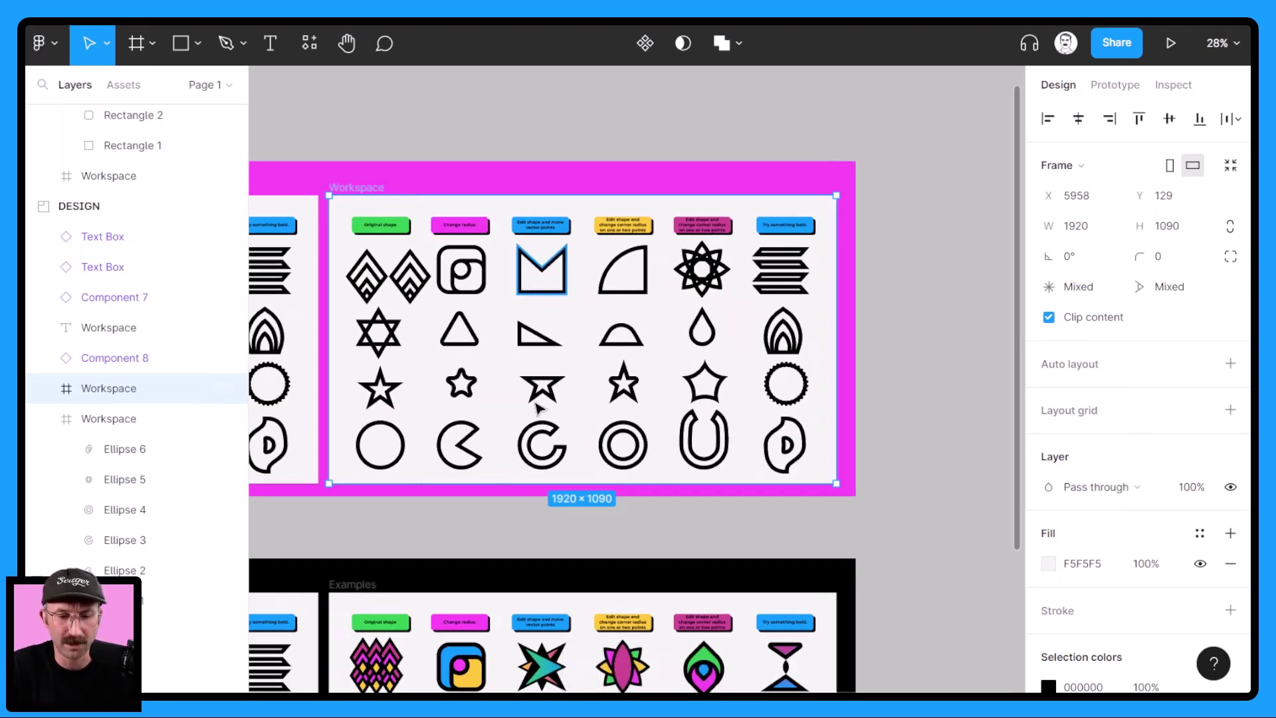
{"action": "left_click_drag", "start_coordinate": [578, 416], "coordinate": [628, 225]}
{"action": "scroll", "coordinate": [612, 546], "scroll_direction": "down", "scroll_amount": 2}
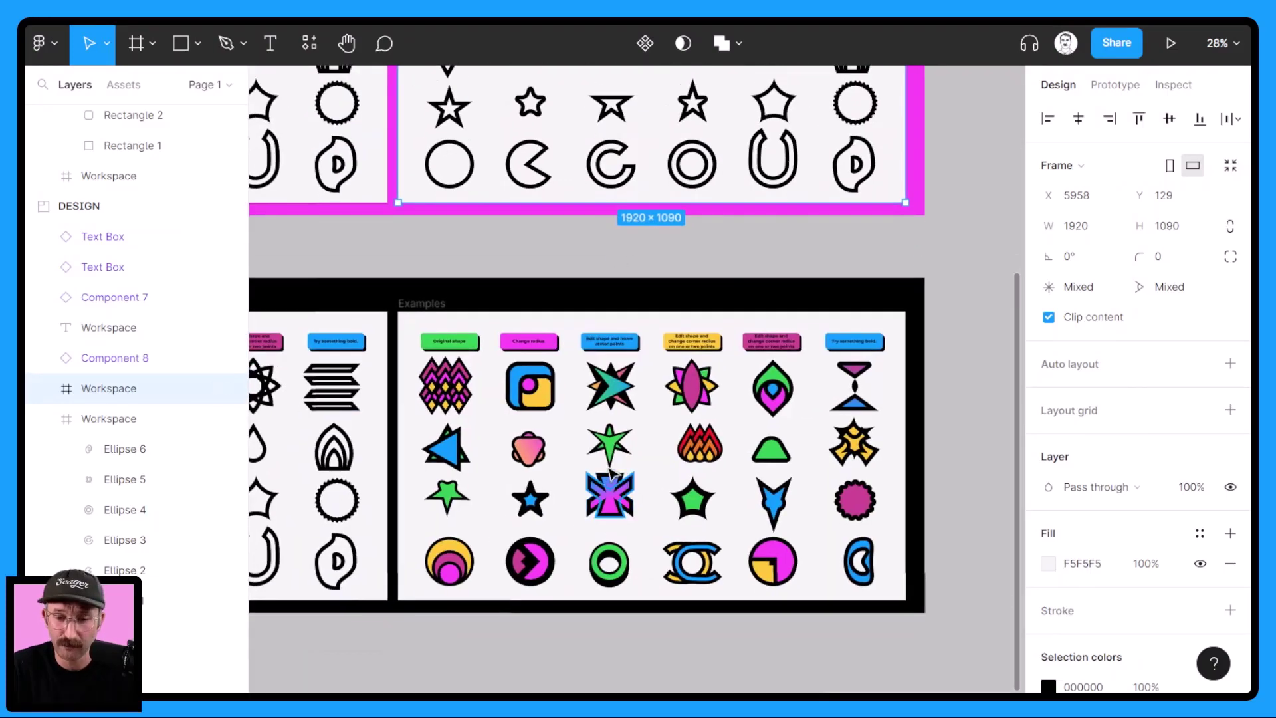
{"action": "scroll", "coordinate": [569, 456], "scroll_direction": "up", "scroll_amount": 2}
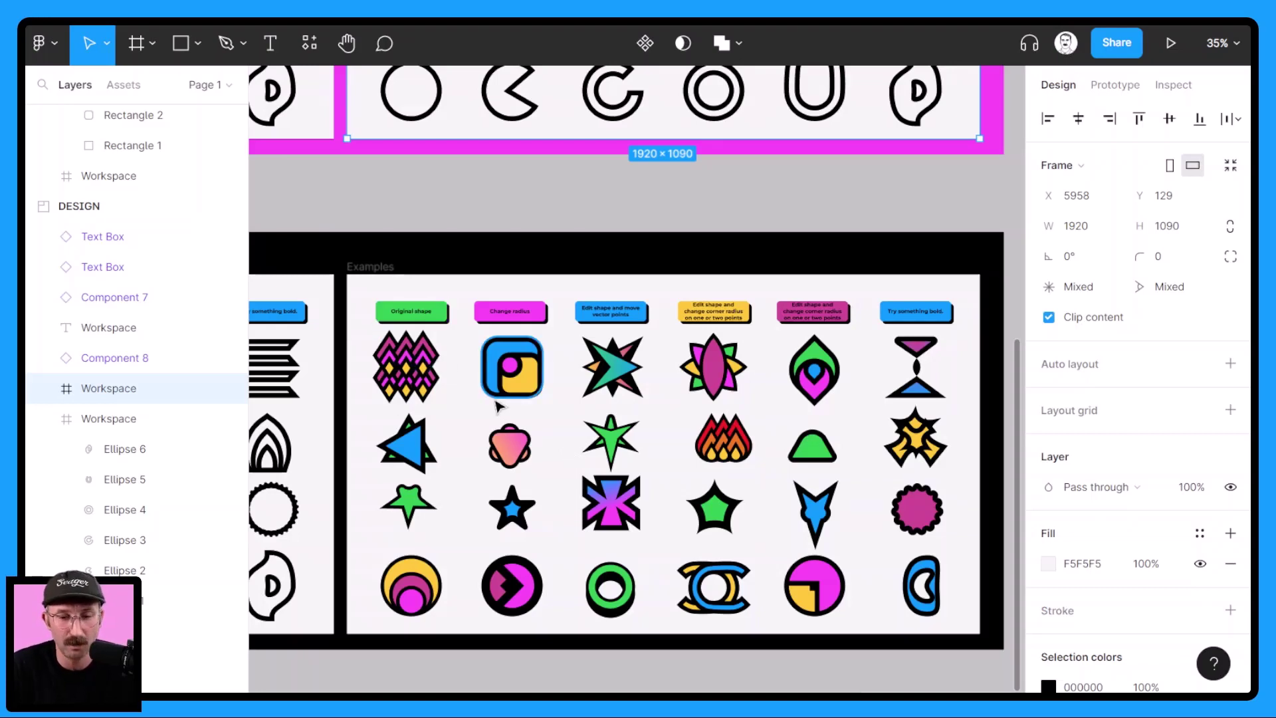
{"action": "scroll", "coordinate": [512, 385], "scroll_direction": "up", "scroll_amount": 4}
{"action": "scroll", "coordinate": [529, 365], "scroll_direction": "up", "scroll_amount": 3}
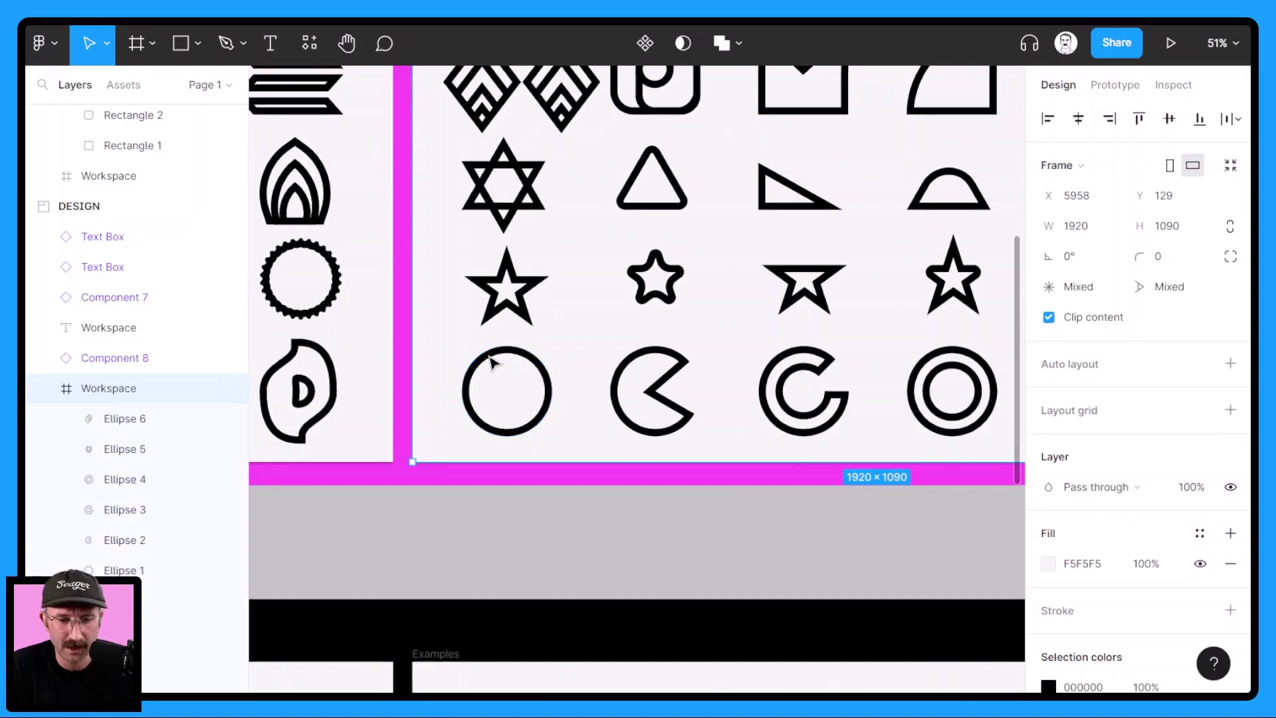
{"action": "left_click", "coordinate": [487, 362]}
{"action": "key", "text": "ctrl+v"}
{"action": "left_click_drag", "start_coordinate": [507, 346], "coordinate": [510, 385]}
{"action": "key", "text": "ctrl+v"}
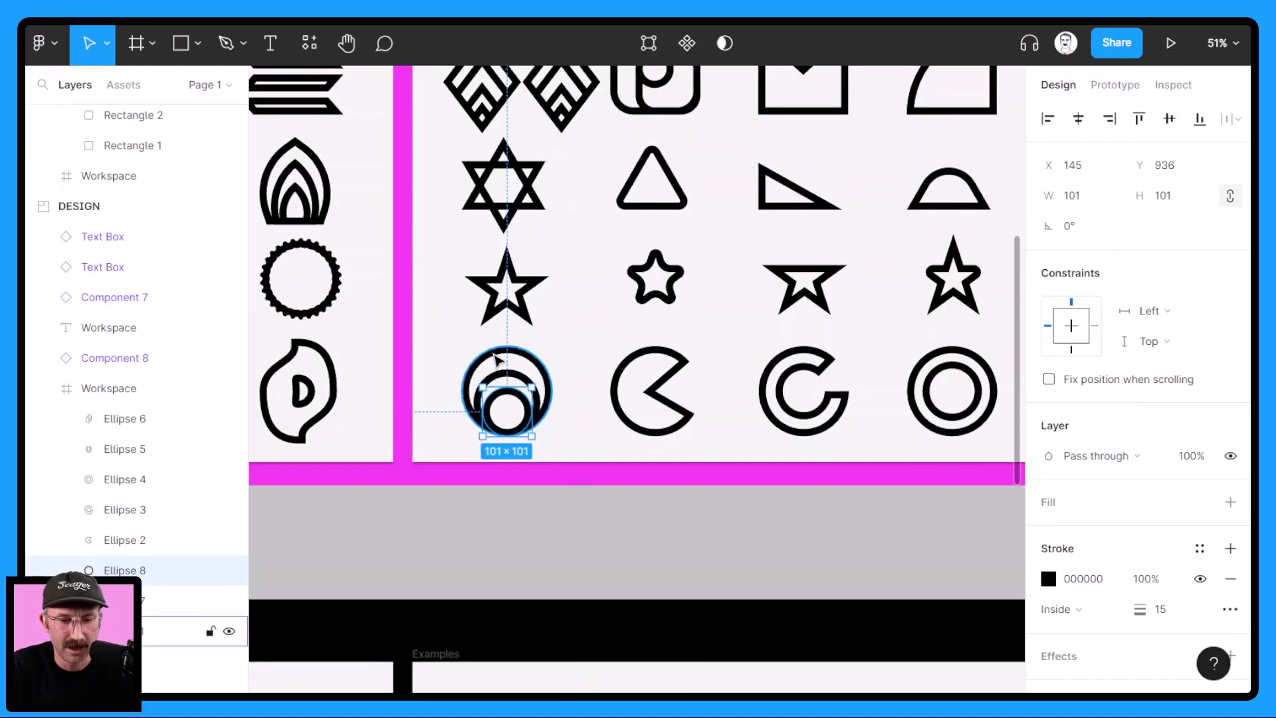
Fill the largest circle of the nested circles in the bottom row with blue 0D99FF
{"action": "left_click", "coordinate": [496, 357]}
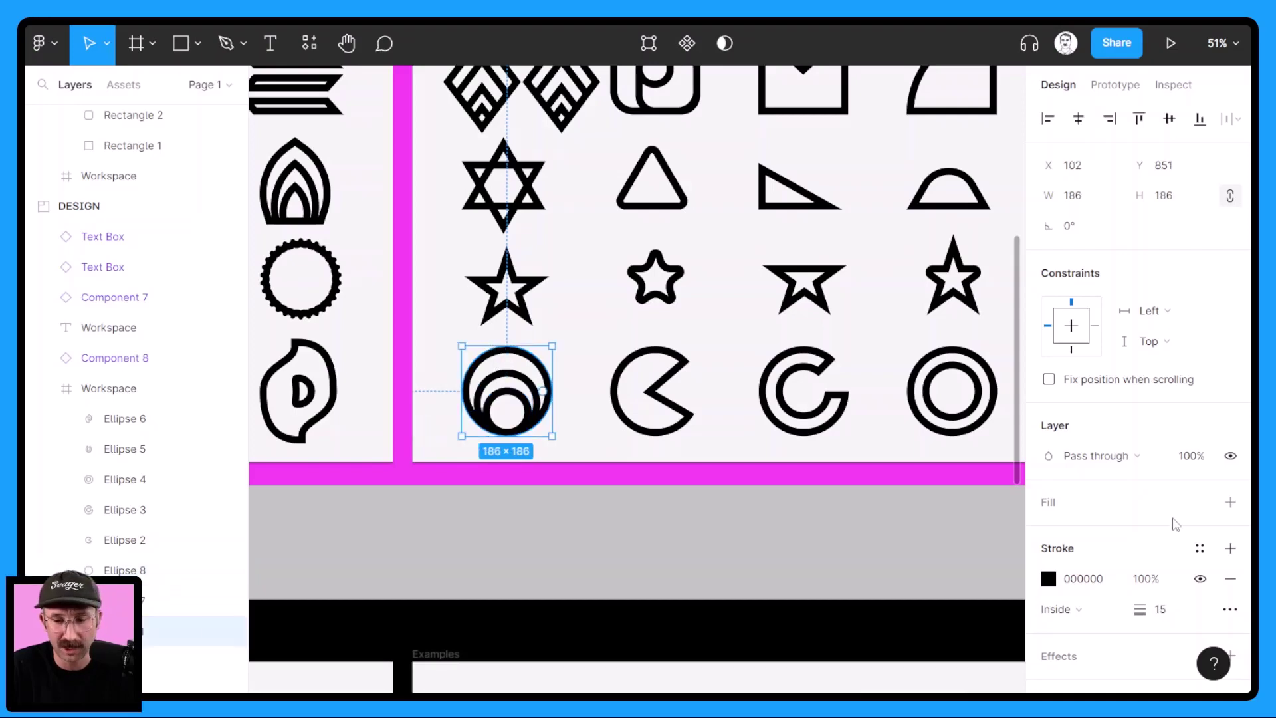
{"action": "left_click", "coordinate": [1062, 515]}
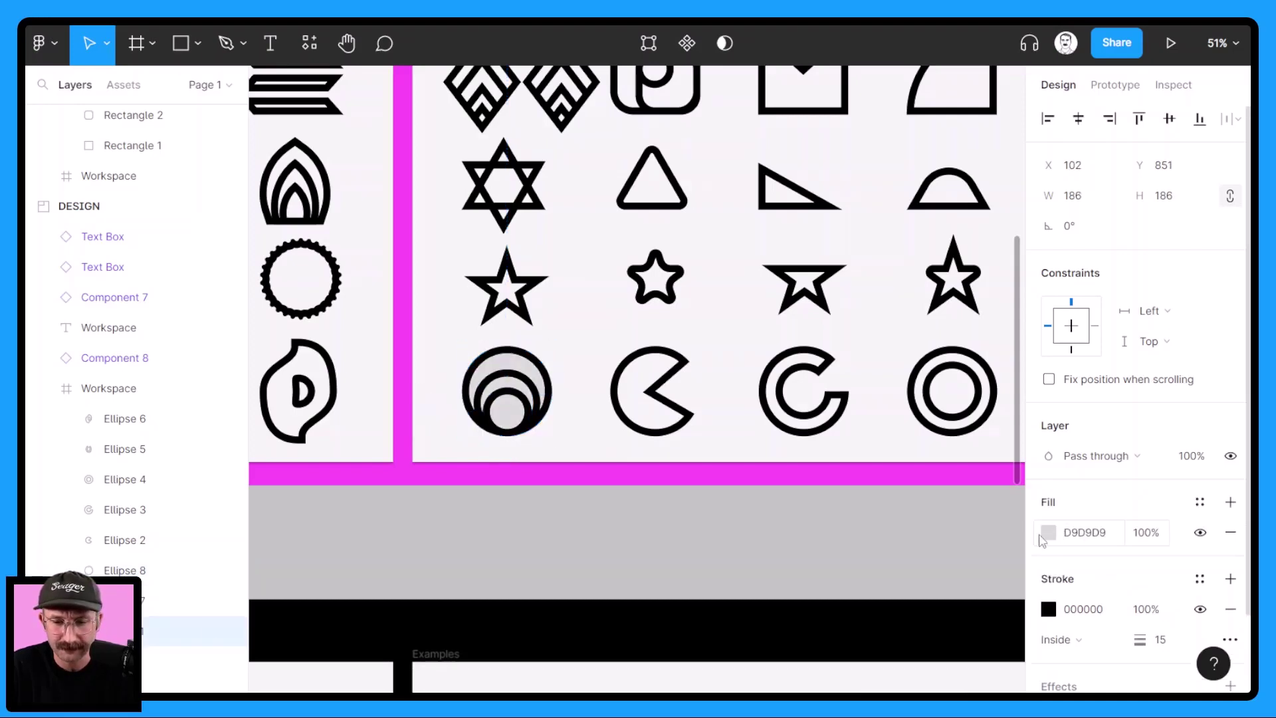
{"action": "left_click", "coordinate": [1048, 533]}
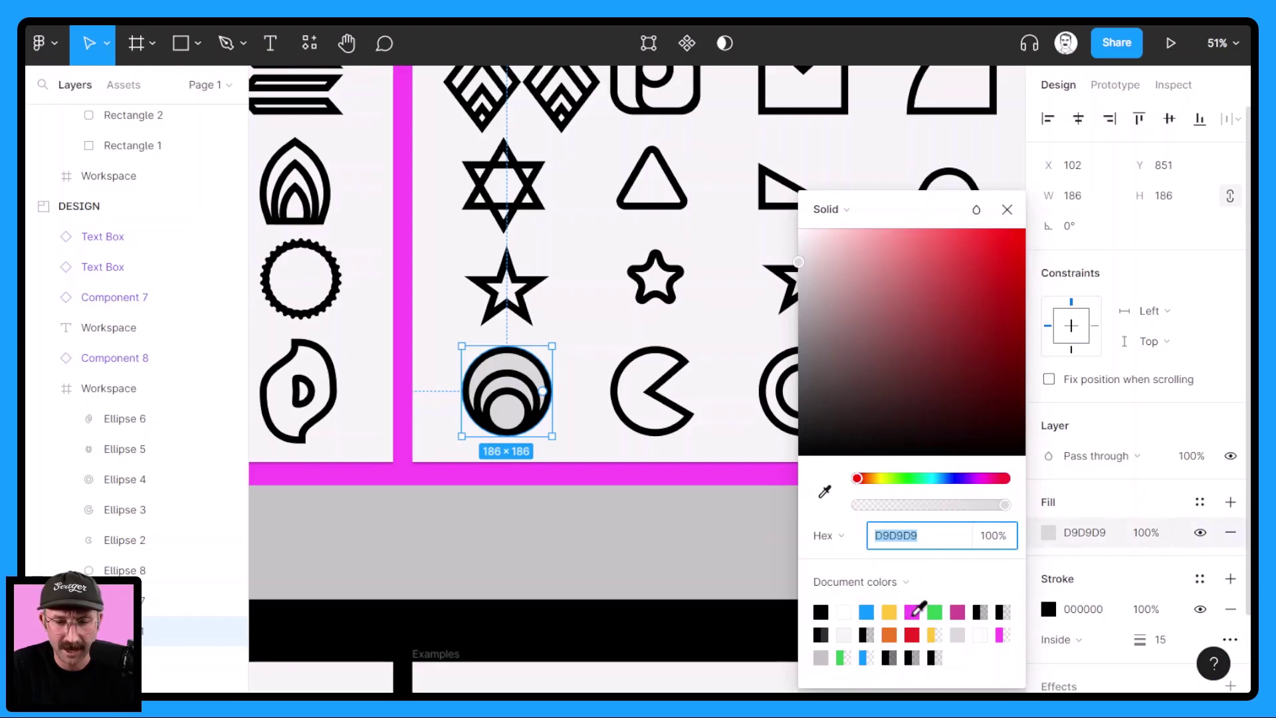
{"action": "left_click", "coordinate": [868, 611]}
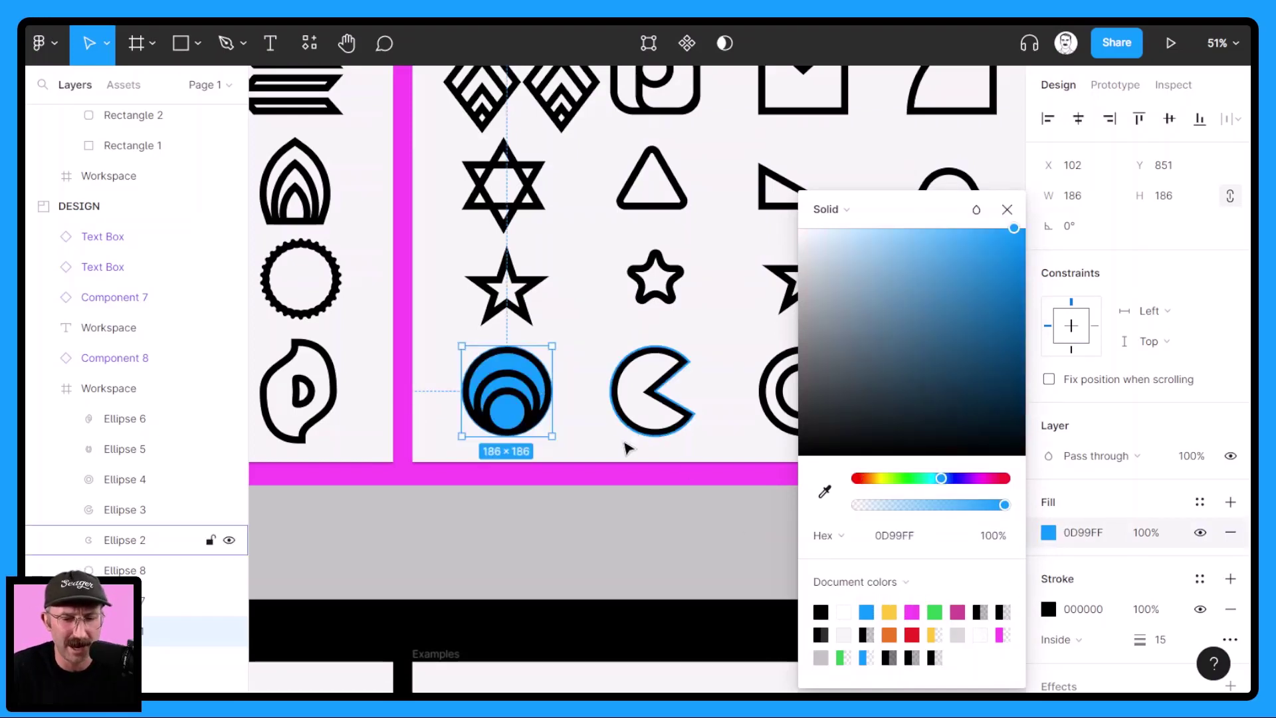
{"action": "left_click", "coordinate": [588, 442]}
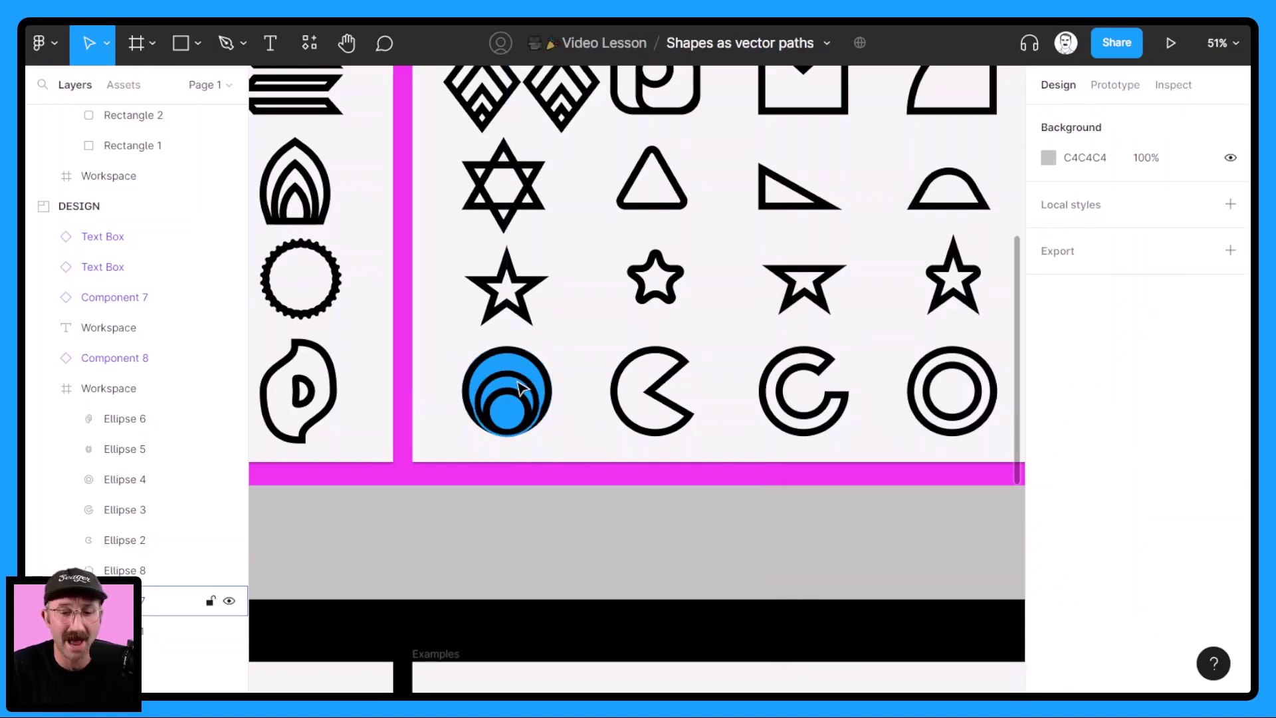
Give the middle circle of the nested set a green 32C753 fill
{"action": "left_click", "coordinate": [522, 384]}
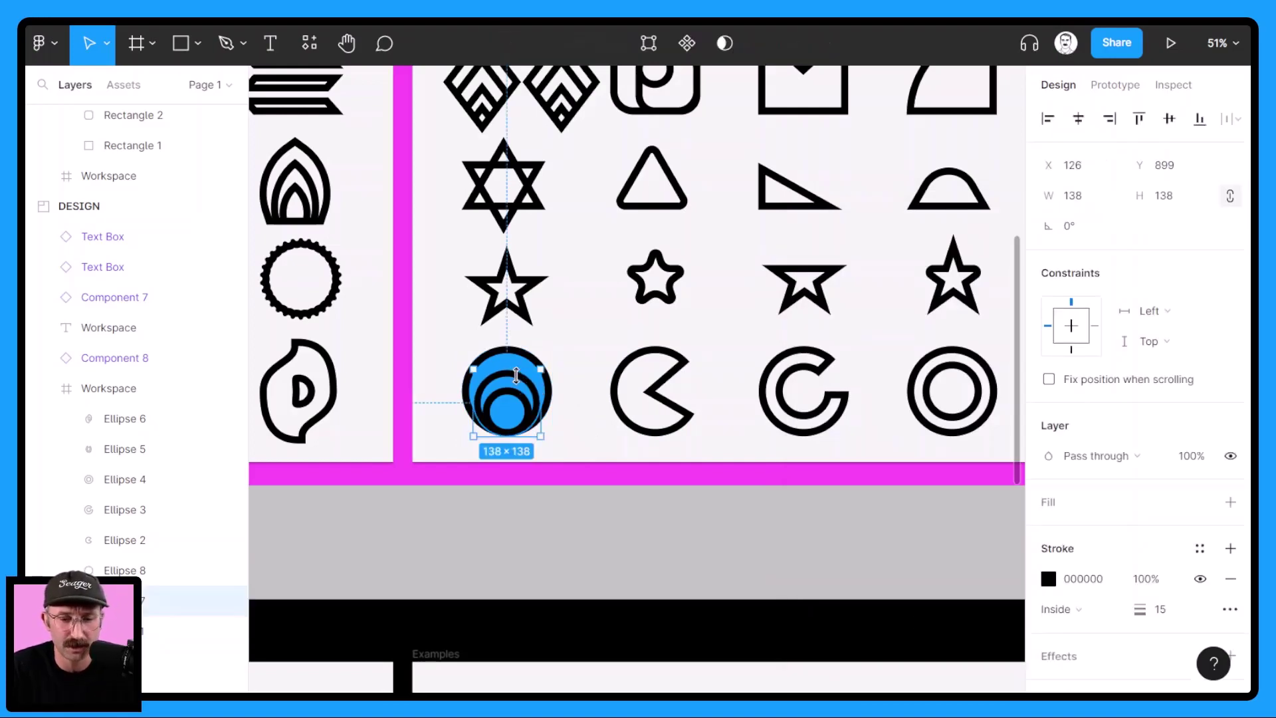
{"action": "left_click", "coordinate": [1050, 505]}
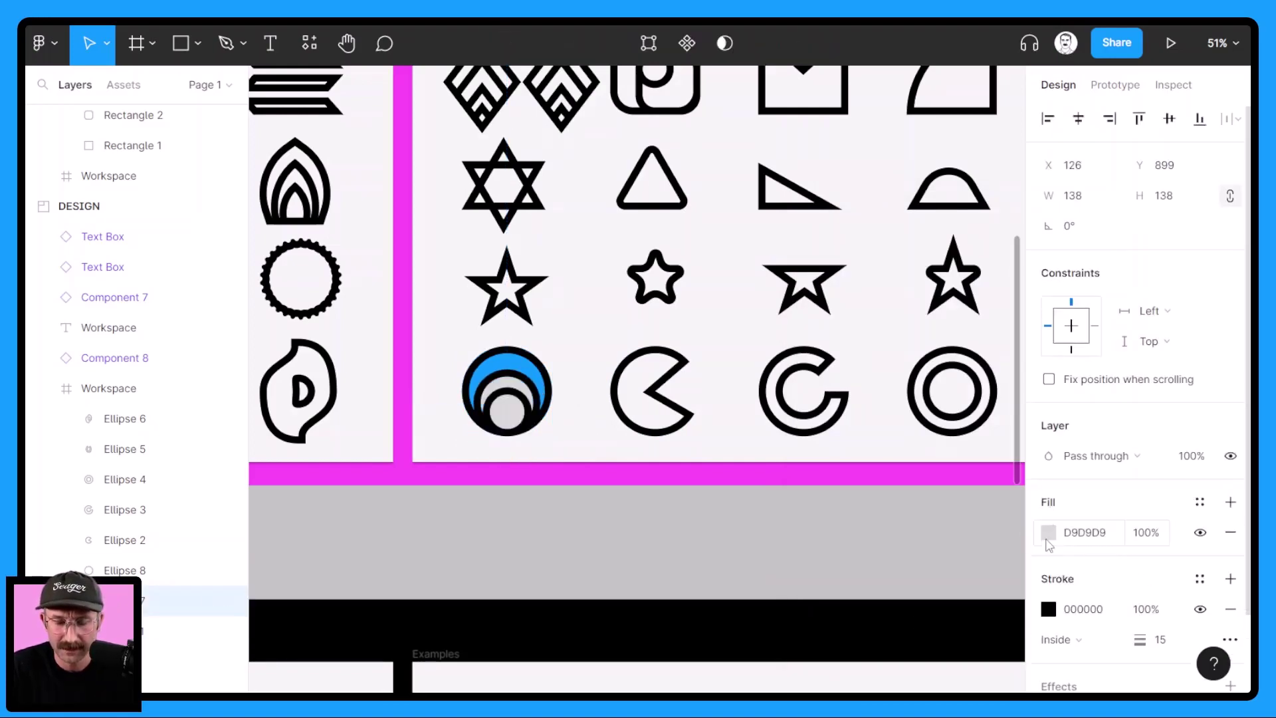
{"action": "left_click", "coordinate": [1048, 532]}
{"action": "left_click", "coordinate": [935, 611]}
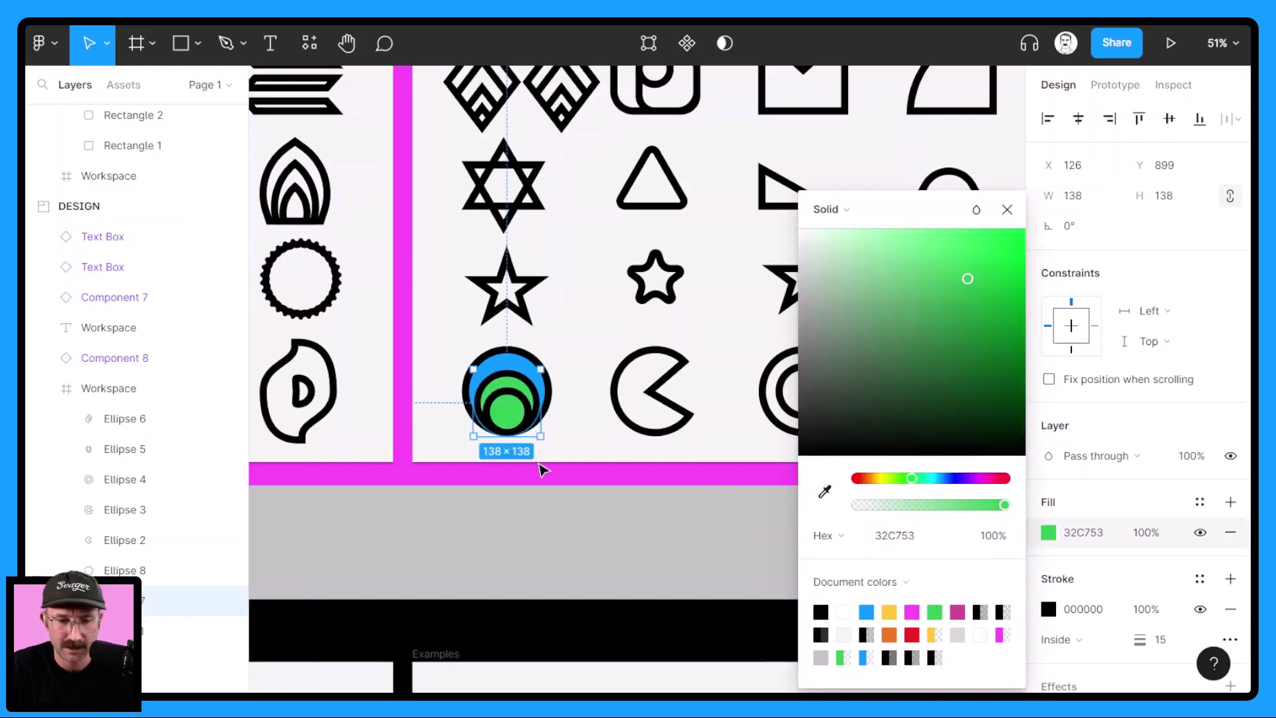
{"action": "key", "text": "Escape"}
{"action": "key", "text": "Escape"}
Fill the smallest nested circle with yellow FFC738 and clear the selection
{"action": "left_click", "coordinate": [521, 406]}
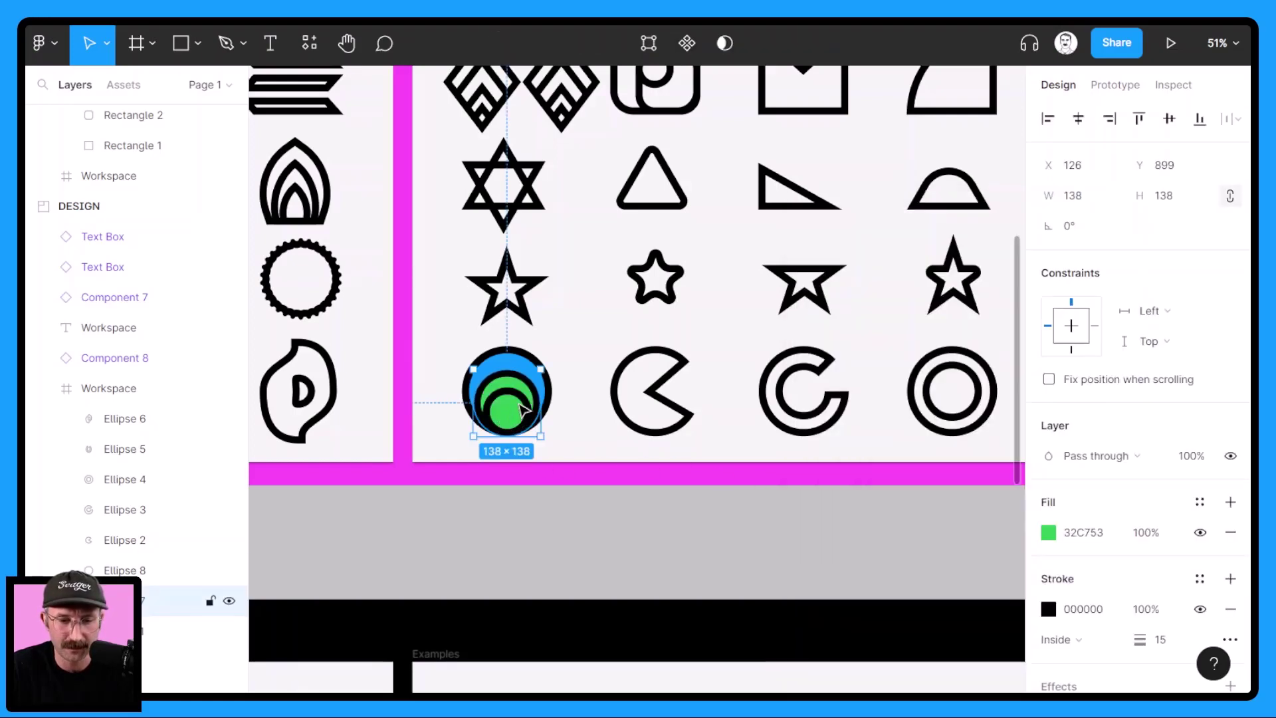
{"action": "left_click", "coordinate": [520, 405]}
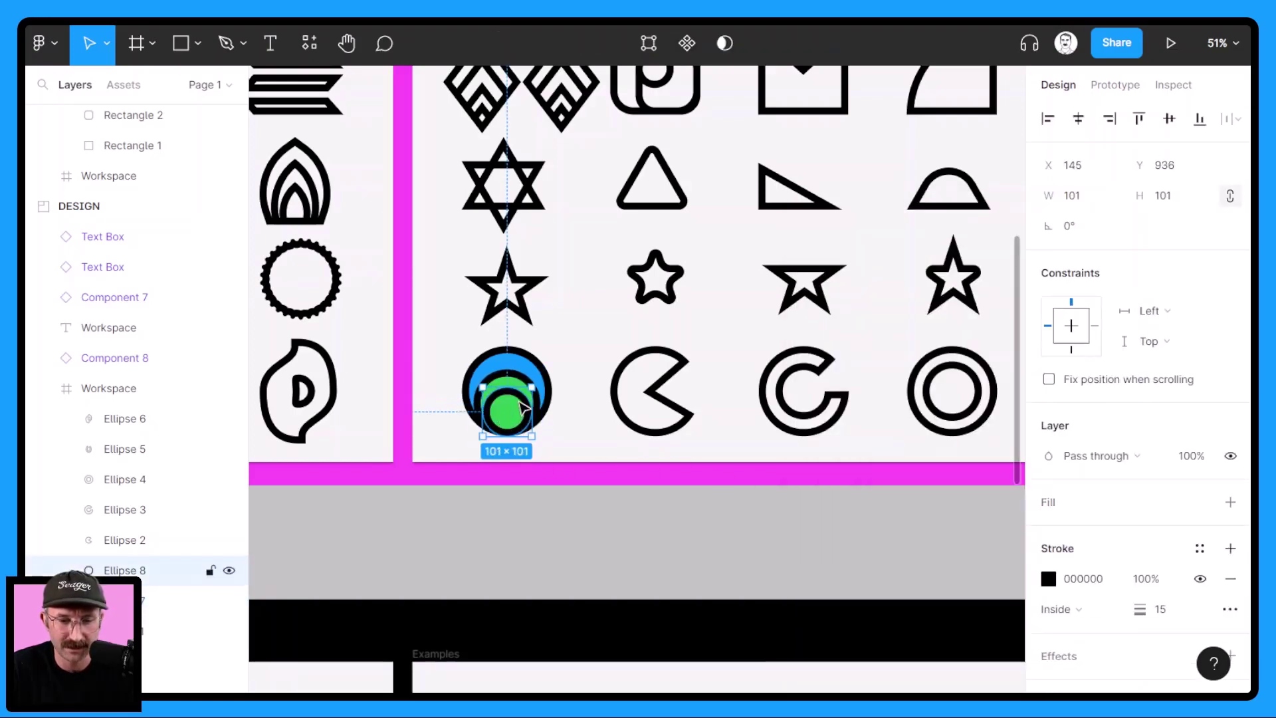
{"action": "left_click", "coordinate": [1048, 510]}
{"action": "left_click", "coordinate": [1048, 533]}
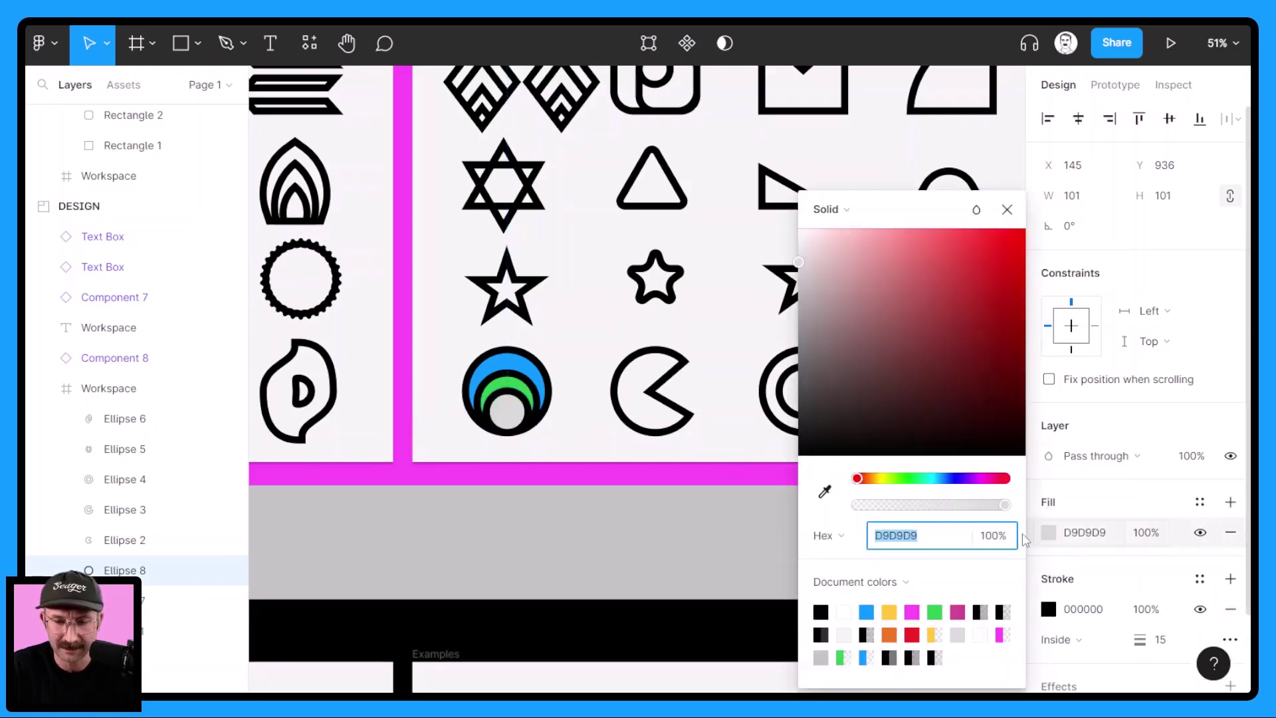
{"action": "left_click", "coordinate": [889, 610]}
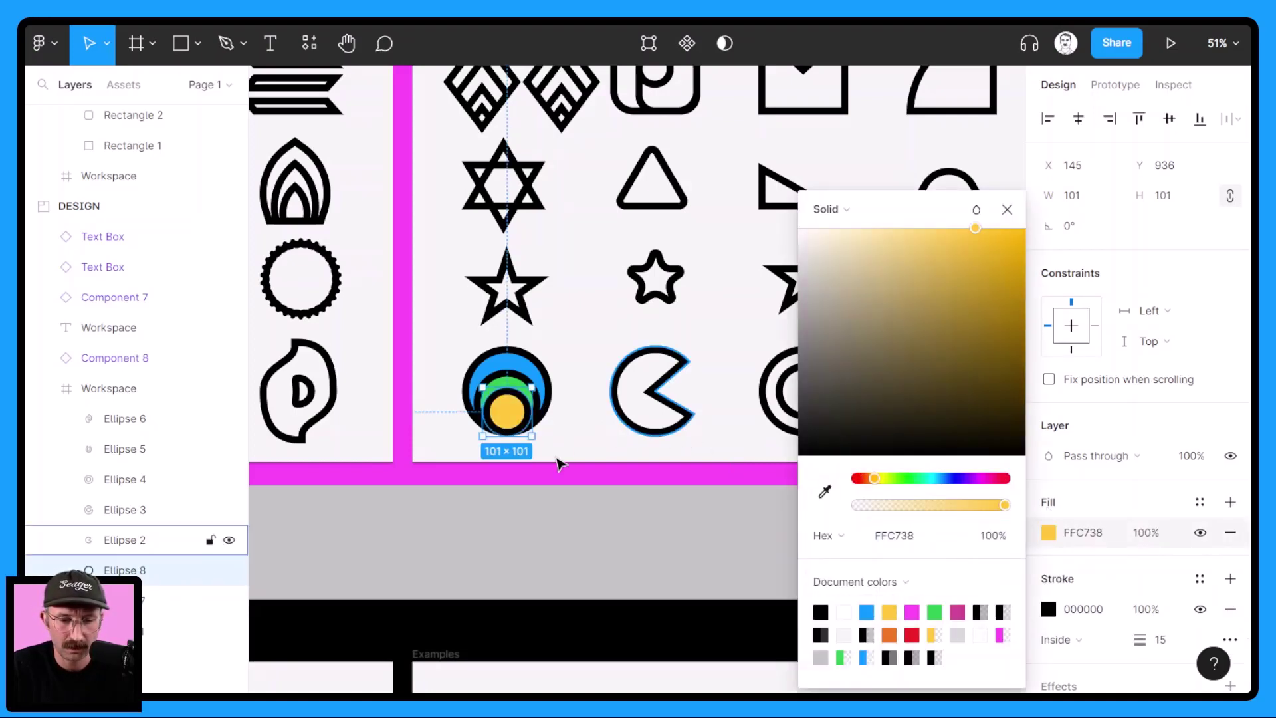
{"action": "left_click", "coordinate": [557, 463]}
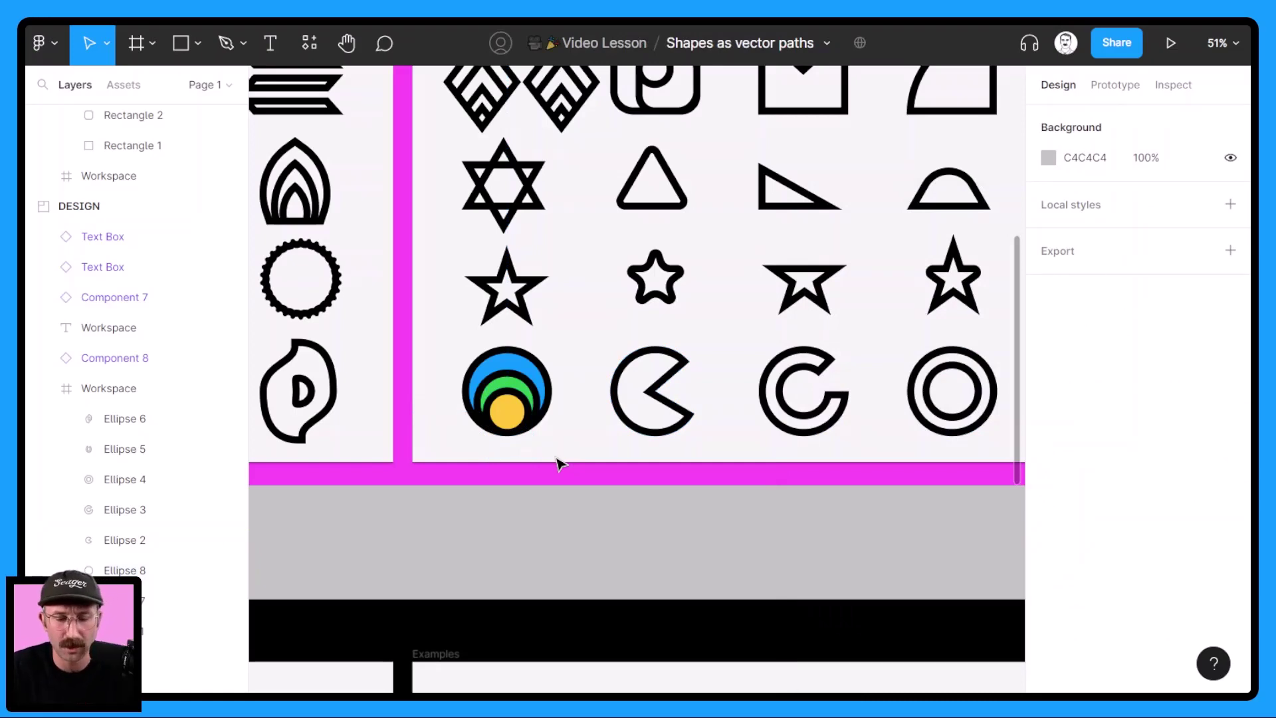
Fill the innermost shape of the nested flame in the Try something bold column with yellow FFC738
{"action": "scroll", "coordinate": [764, 299], "scroll_direction": "up", "scroll_amount": 3}
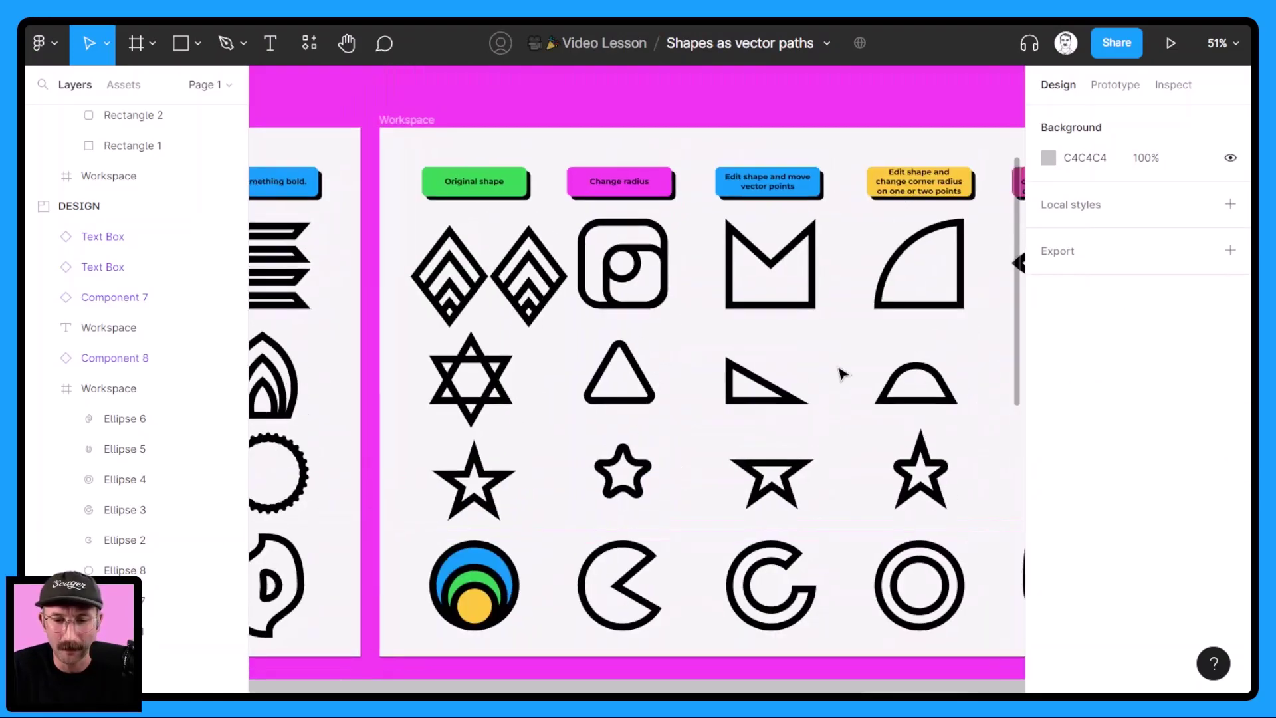
{"action": "left_click_drag", "start_coordinate": [842, 374], "coordinate": [638, 333]}
{"action": "left_click_drag", "start_coordinate": [926, 352], "coordinate": [797, 356]}
{"action": "left_click_drag", "start_coordinate": [894, 392], "coordinate": [894, 394]}
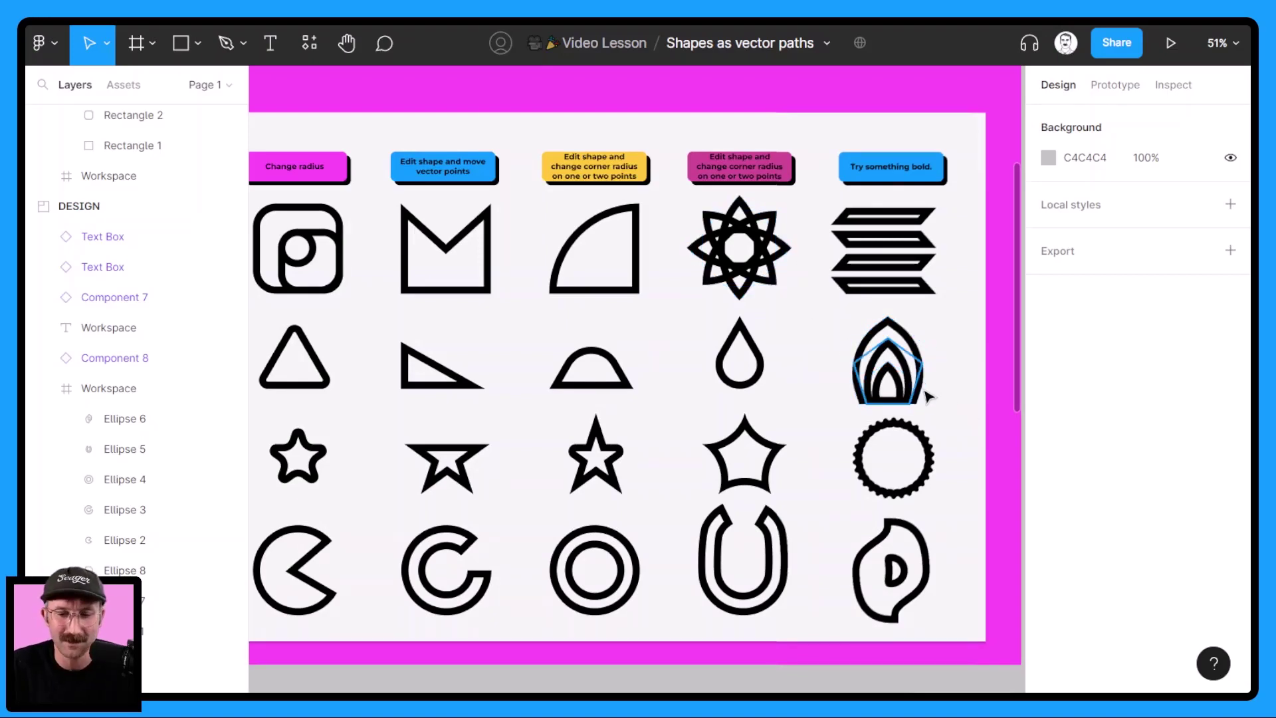
{"action": "scroll", "coordinate": [925, 392], "scroll_direction": "up", "scroll_amount": 5}
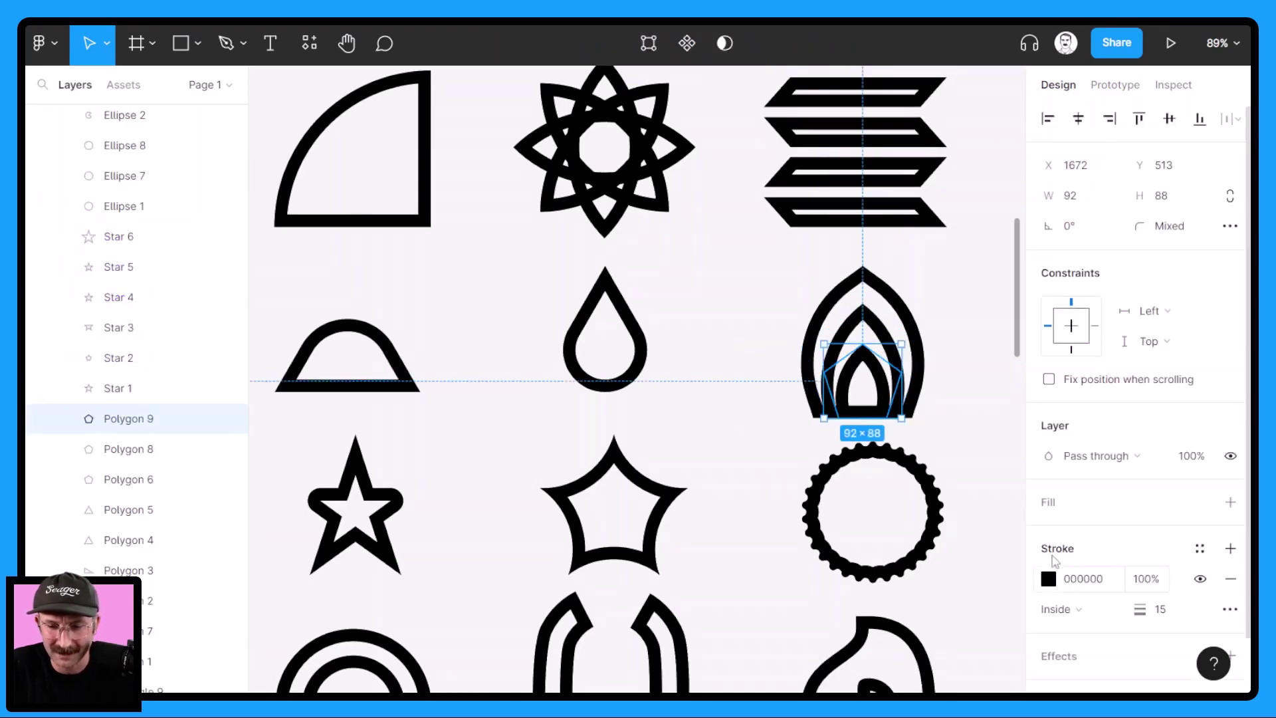
{"action": "left_click", "coordinate": [1048, 503]}
{"action": "left_click", "coordinate": [1049, 533]}
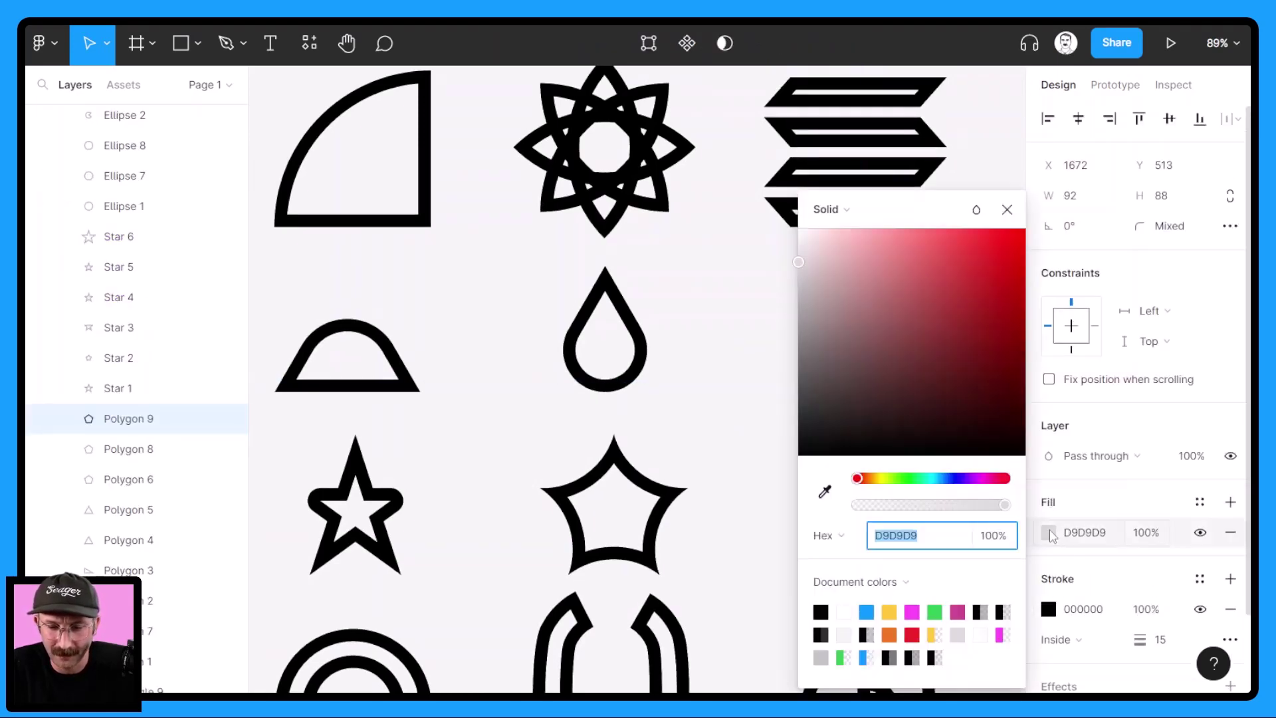
{"action": "left_click", "coordinate": [889, 610]}
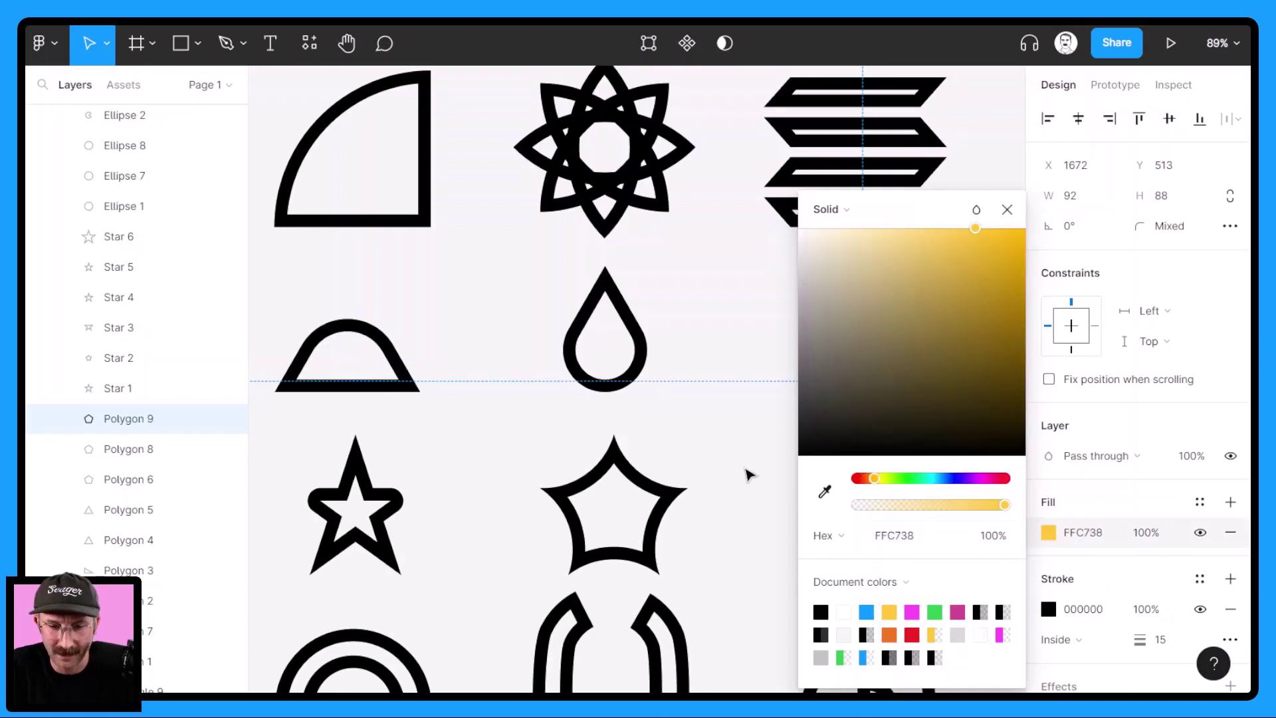
{"action": "left_click", "coordinate": [1006, 210]}
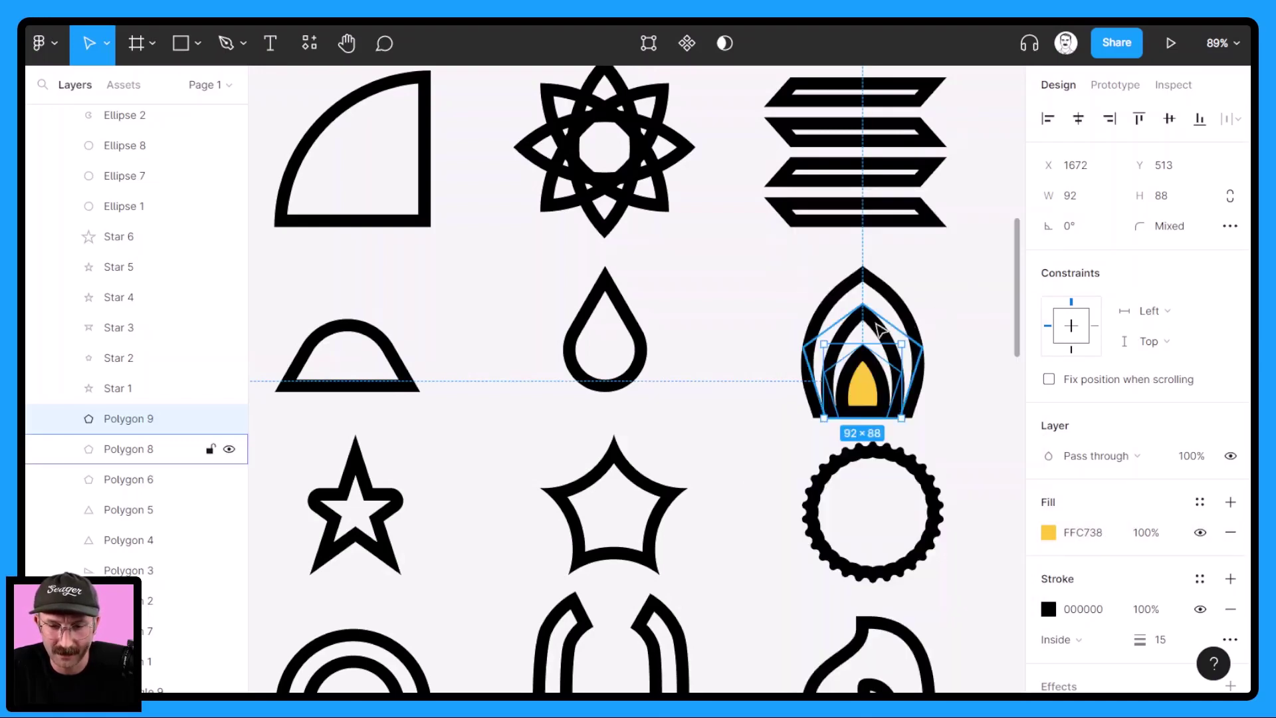
Give the middle layer of the flame an orange EF7822 fill
{"action": "left_click", "coordinate": [913, 385]}
{"action": "left_click", "coordinate": [1048, 502]}
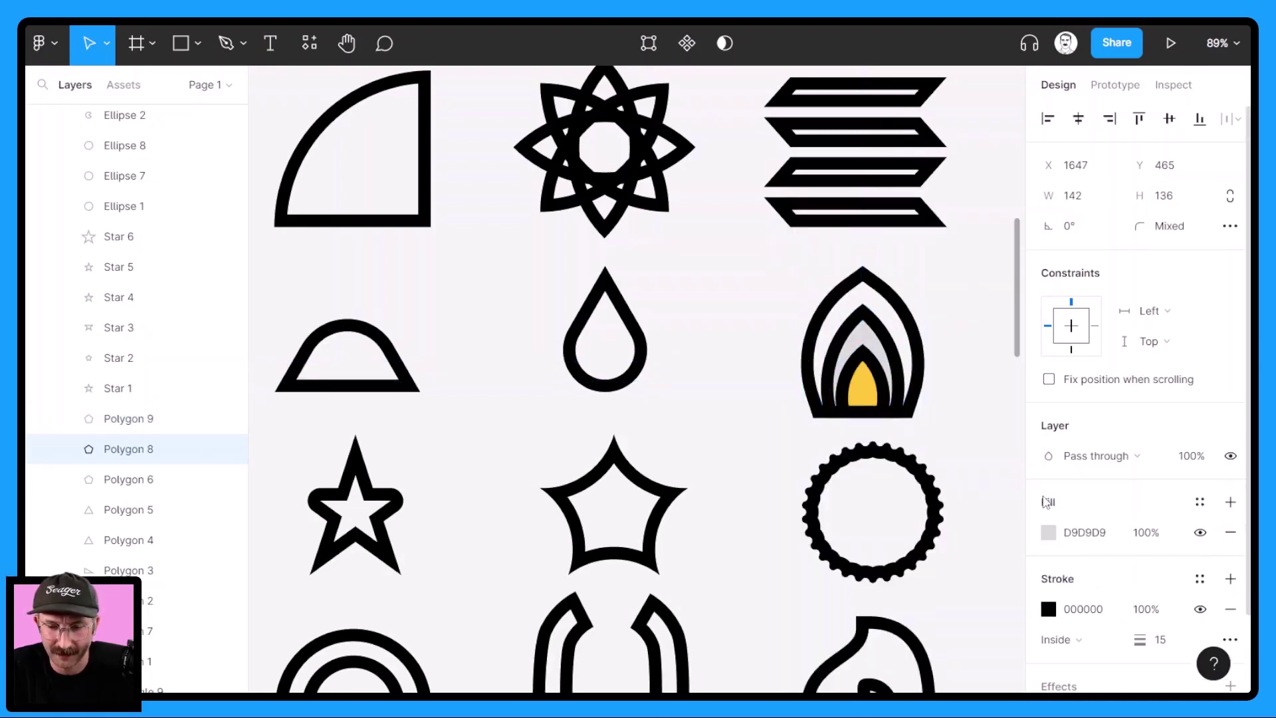
{"action": "left_click", "coordinate": [1048, 532]}
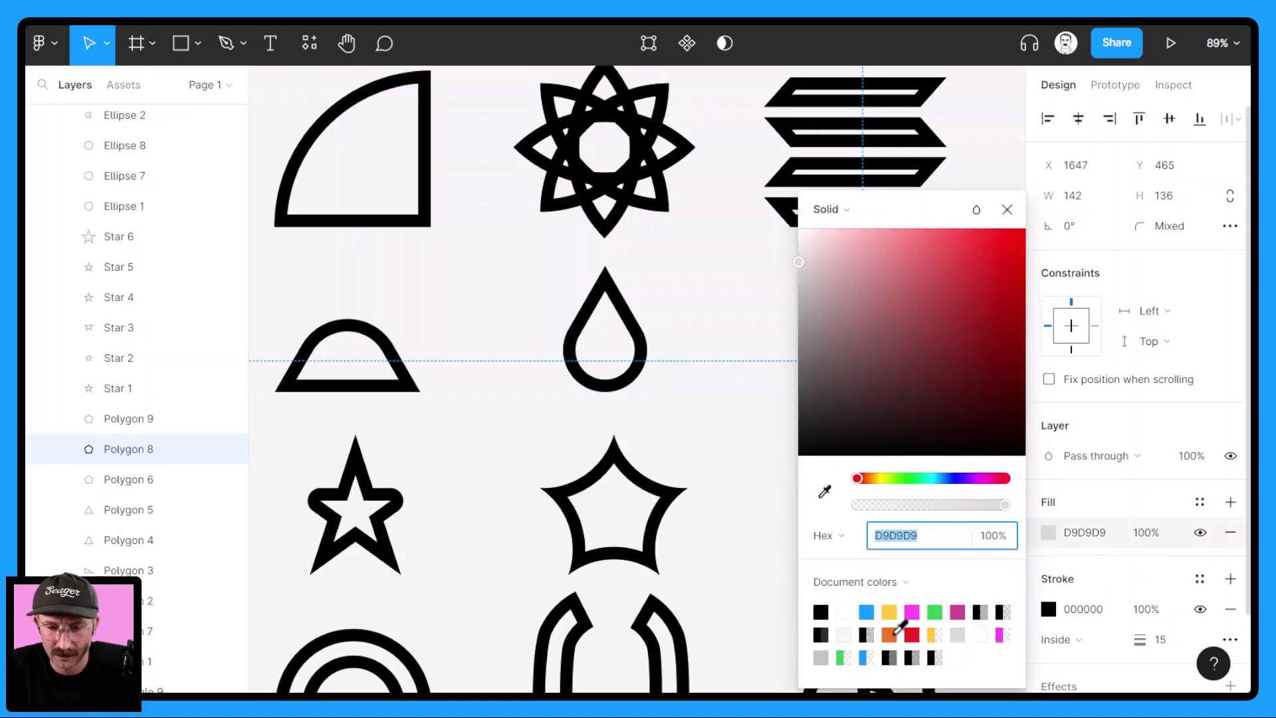
{"action": "left_click", "coordinate": [889, 634]}
{"action": "key", "text": "Escape"}
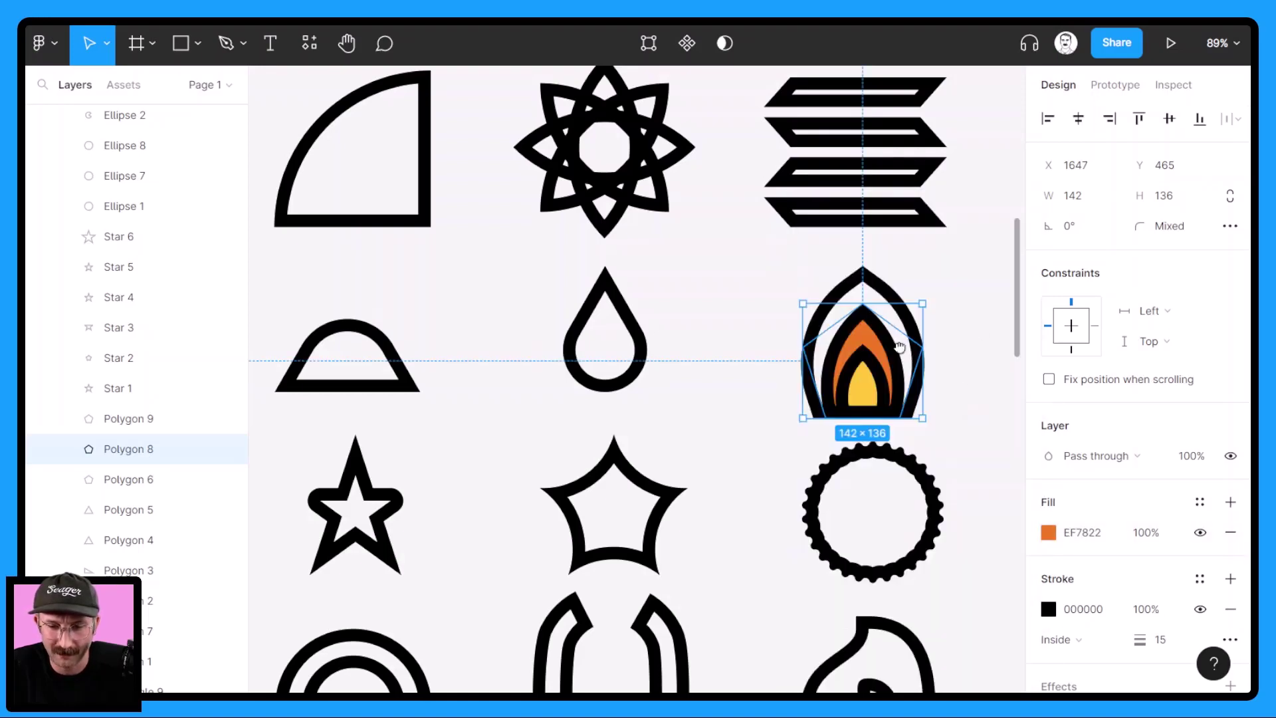
Fill the outermost layer of the flame with red from the document colors
{"action": "scroll", "coordinate": [977, 324], "scroll_direction": "right", "scroll_amount": 7}
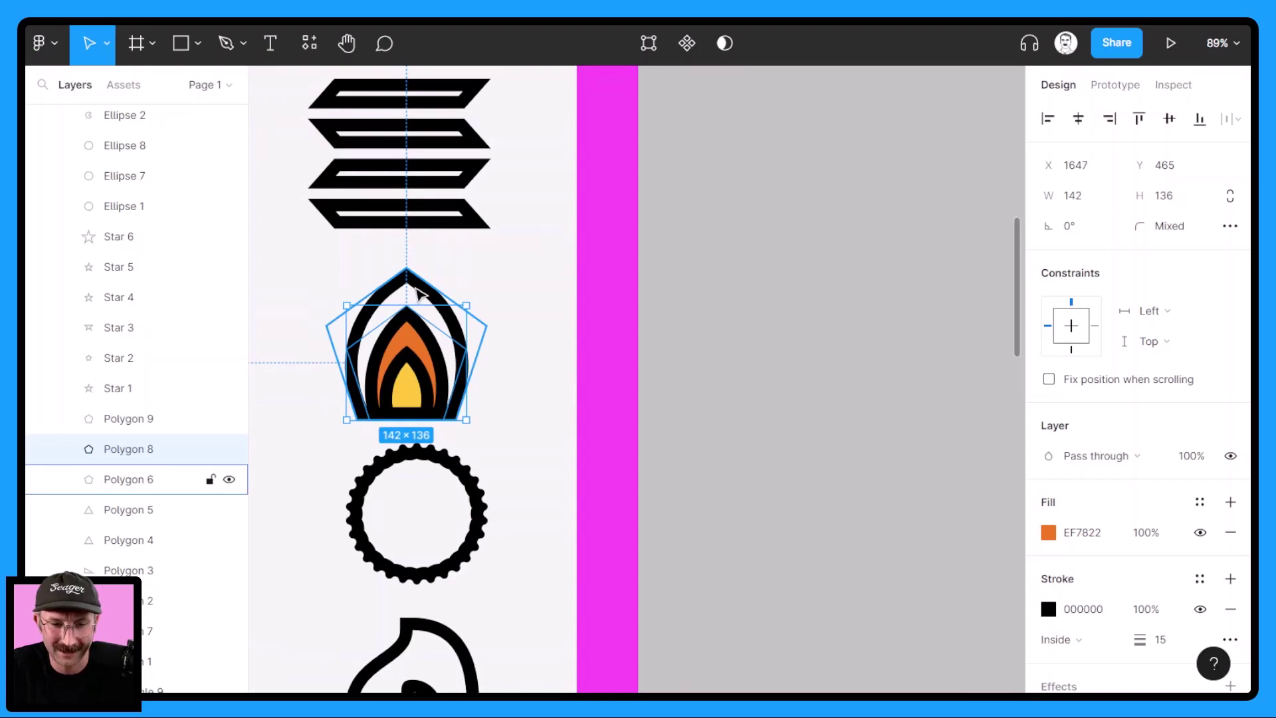
{"action": "left_click", "coordinate": [419, 292]}
{"action": "left_click", "coordinate": [1056, 515]}
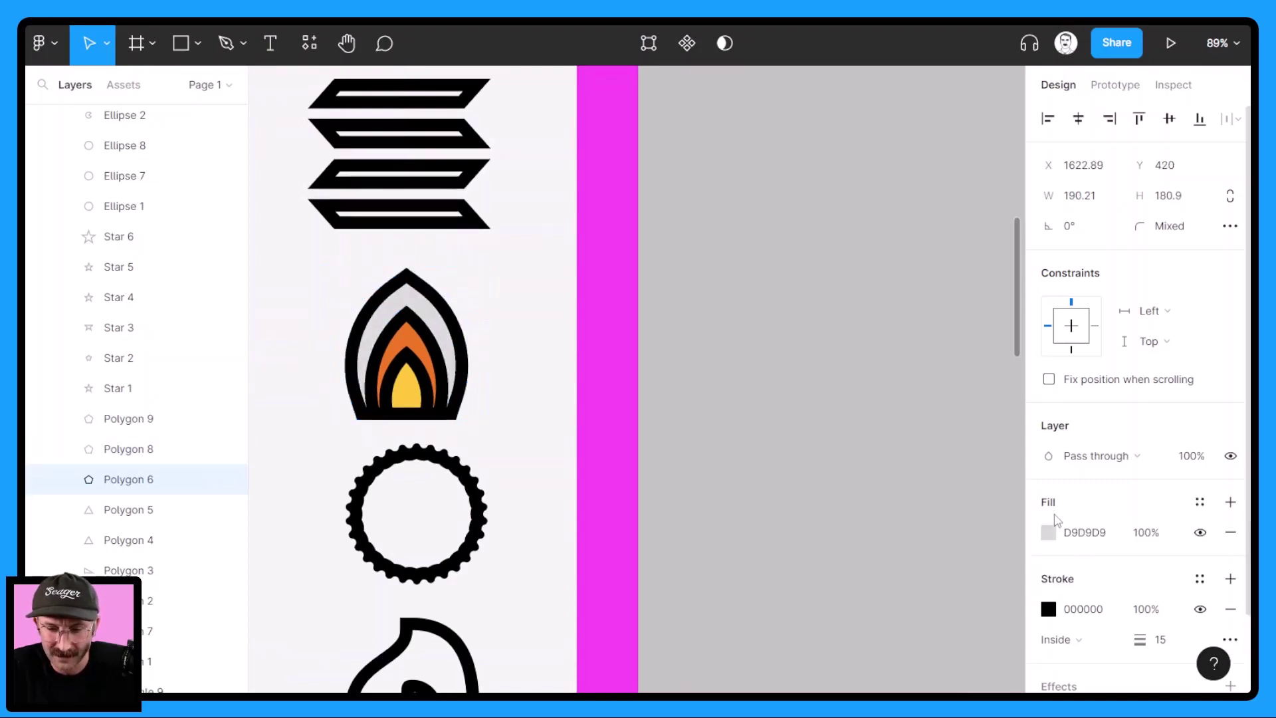
{"action": "left_click", "coordinate": [1048, 531]}
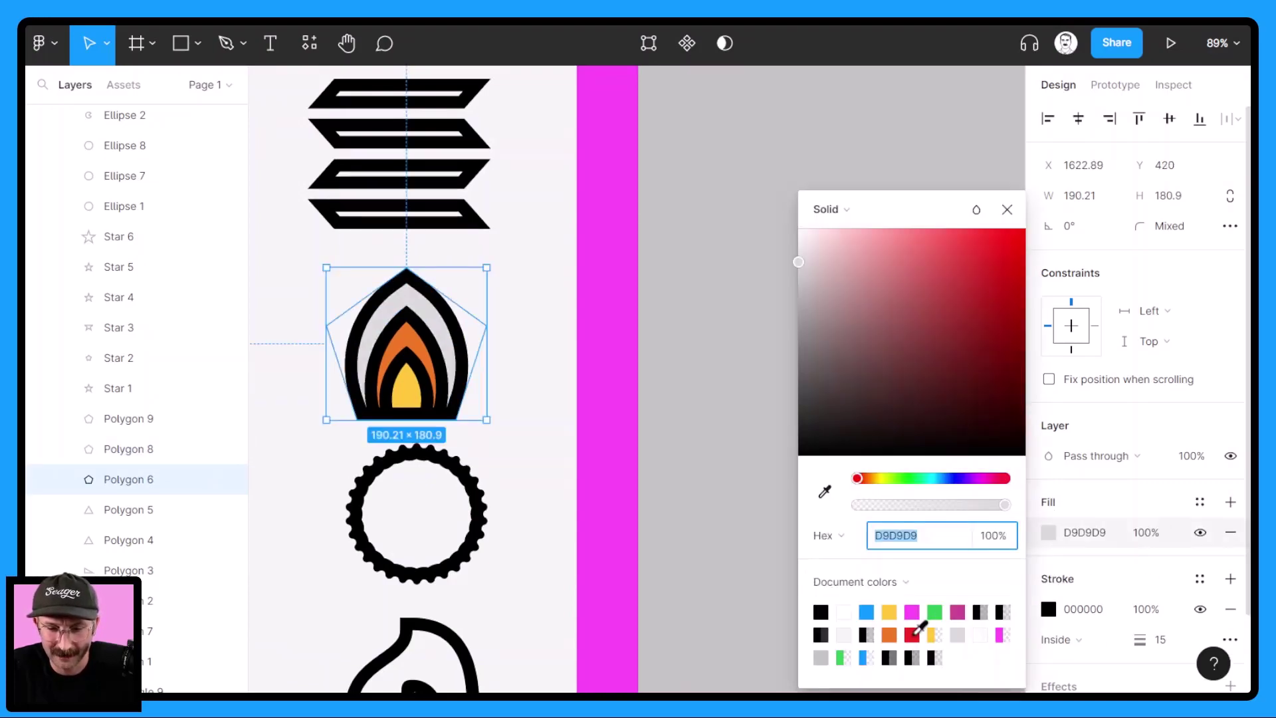
{"action": "left_click", "coordinate": [913, 633]}
{"action": "left_click", "coordinate": [512, 390]}
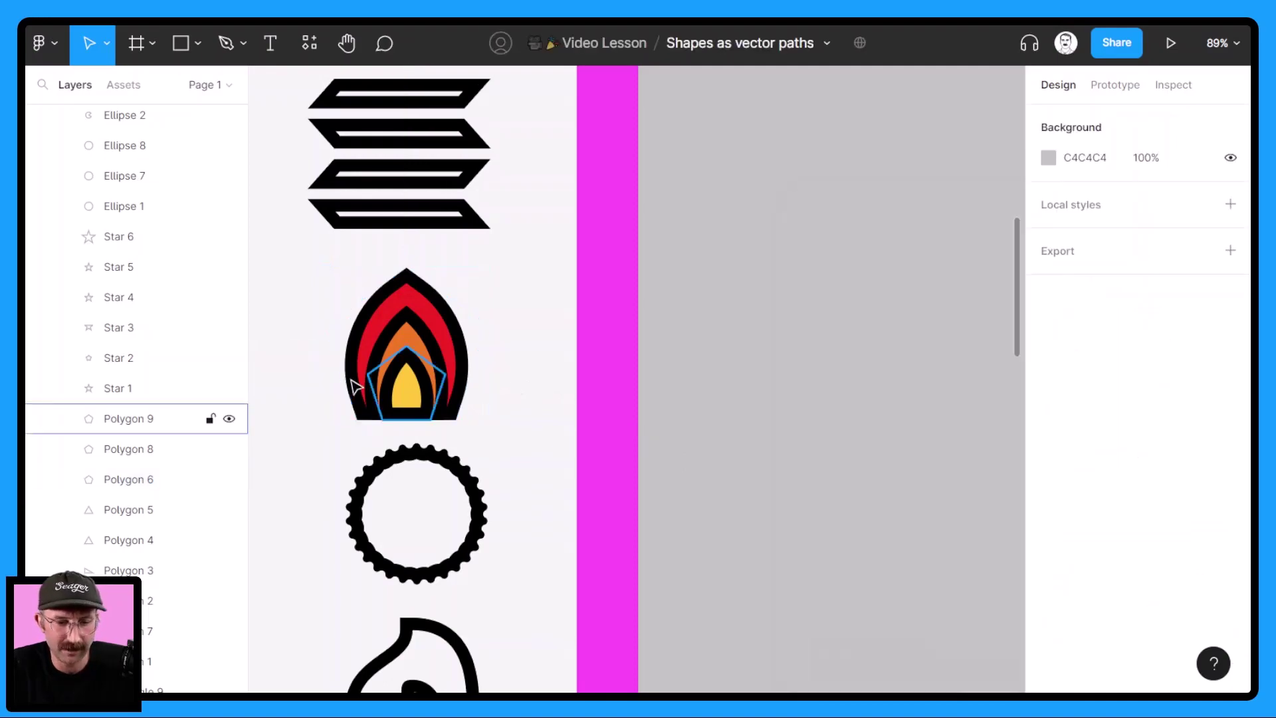
Duplicate the whole three-layer flame twice, evenly offset sideways, to form a row of three overlapping flames
{"action": "left_click_drag", "start_coordinate": [333, 370], "coordinate": [425, 422]}
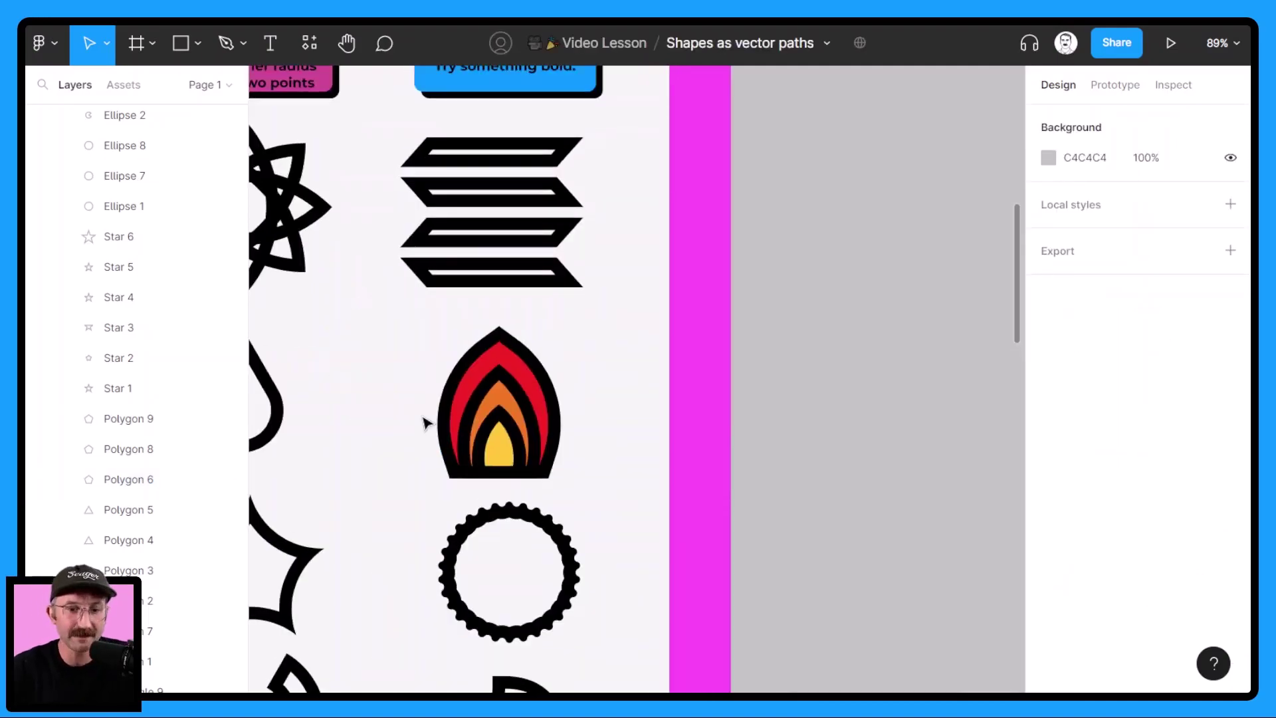
{"action": "left_click_drag", "start_coordinate": [577, 483], "coordinate": [452, 357]}
{"action": "mouse_move", "coordinate": [488, 420]}
{"action": "left_mouse_down"}
{"action": "mouse_move", "coordinate": [433, 420]}
{"action": "mouse_move", "coordinate": [495, 424]}
{"action": "left_mouse_up"}
{"action": "key", "text": "ctrl+d"}
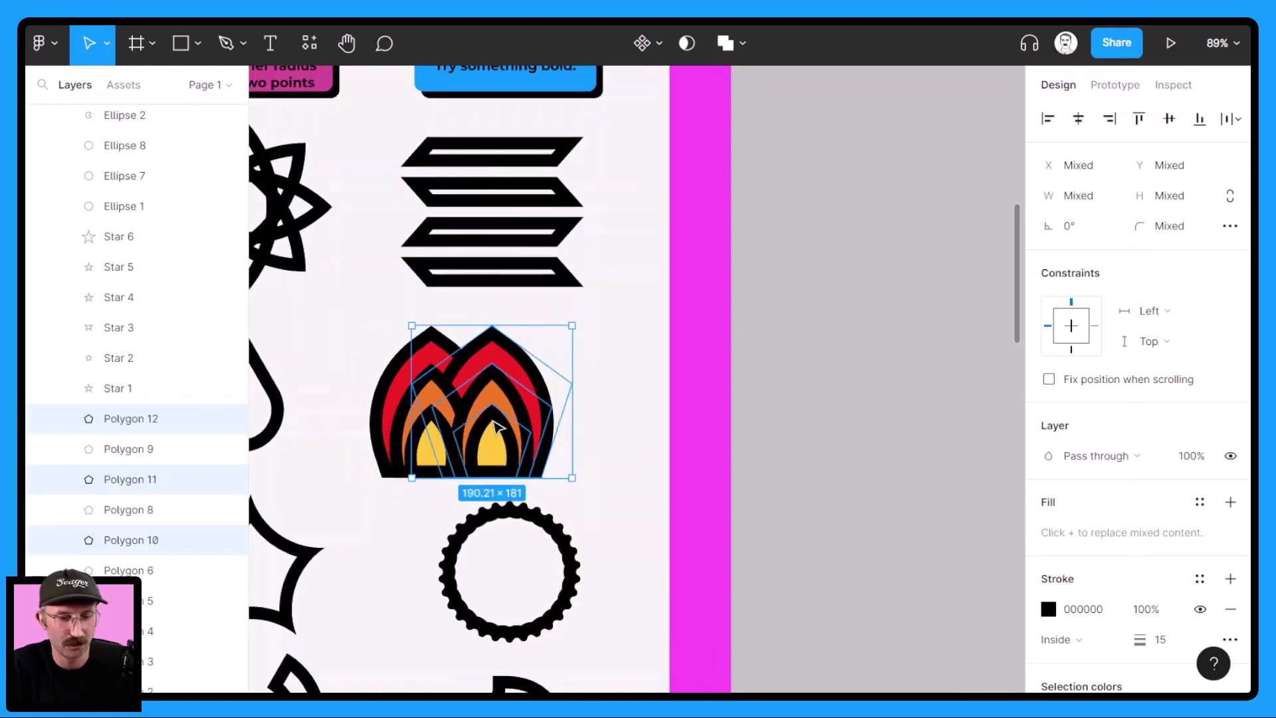
{"action": "key", "text": "ctrl+d"}
{"action": "left_click", "coordinate": [654, 508]}
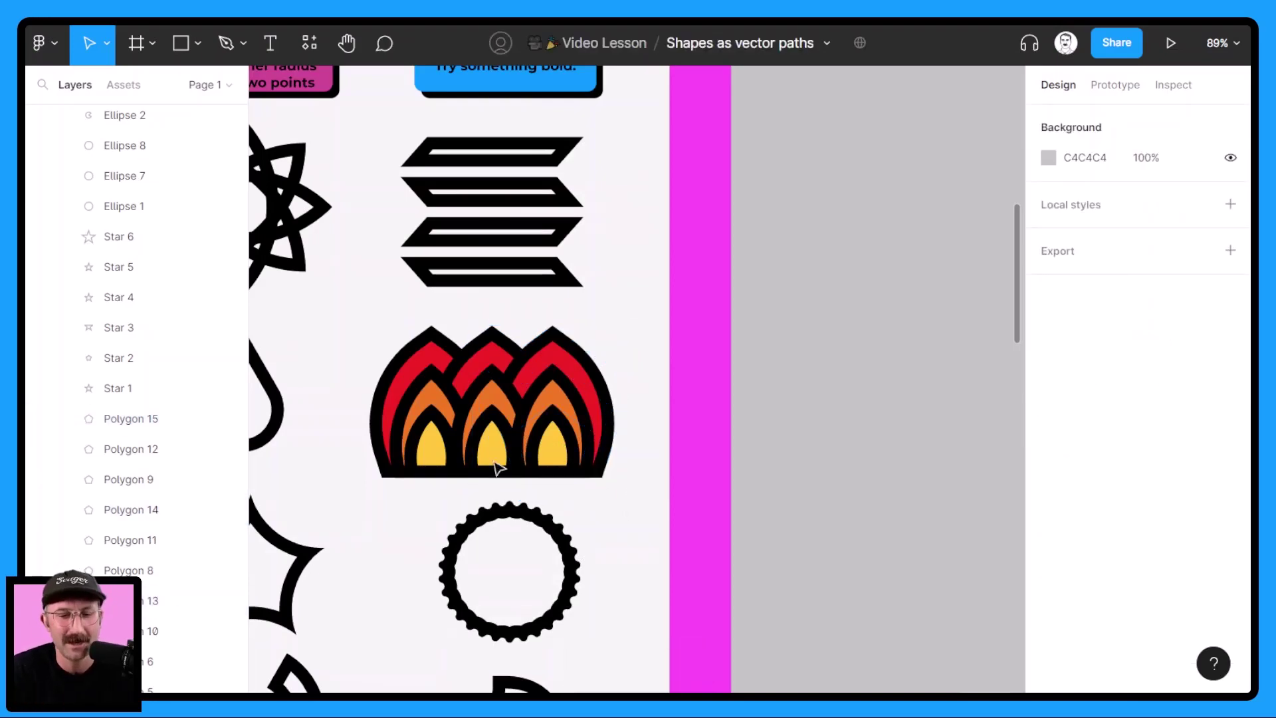
Review the coloured workspace copy, compare it with the Examples section, and look back over the earlier workspace stages
{"action": "scroll", "coordinate": [455, 421], "scroll_direction": "up", "scroll_amount": 3}
{"action": "scroll", "coordinate": [456, 421], "scroll_direction": "left", "scroll_amount": 5}
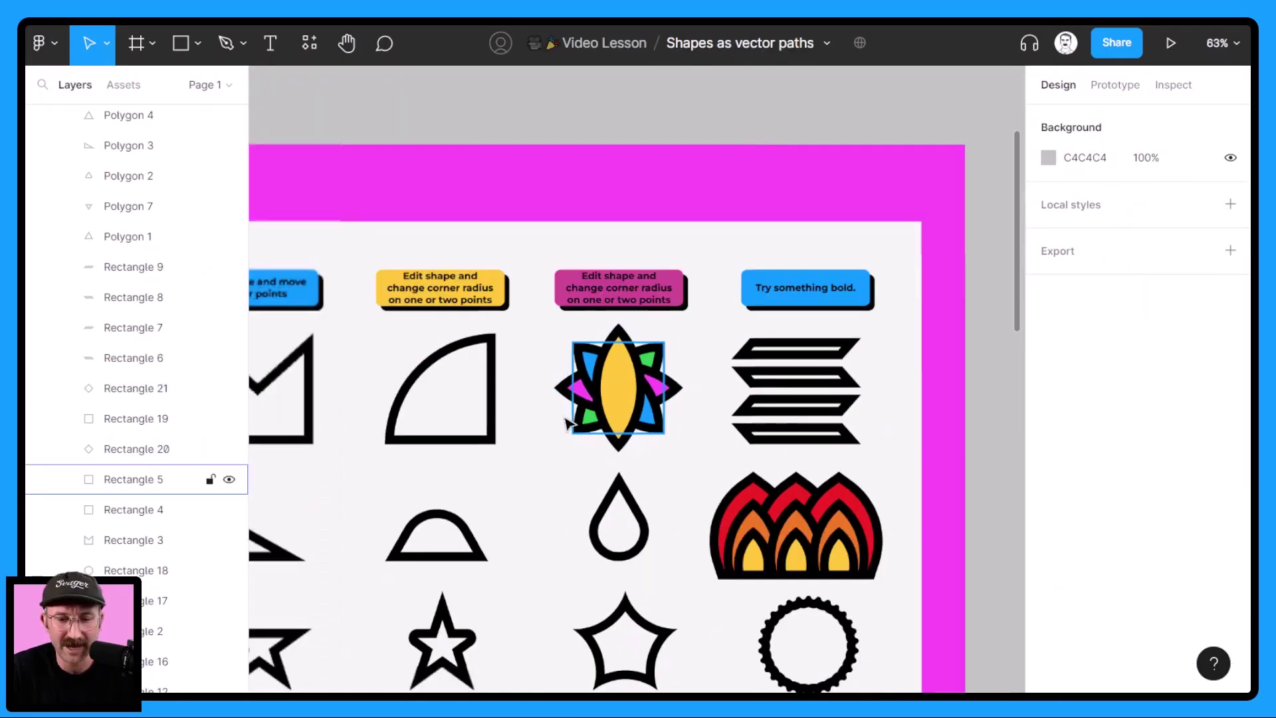
{"action": "scroll", "coordinate": [566, 423], "scroll_direction": "left", "scroll_amount": 5}
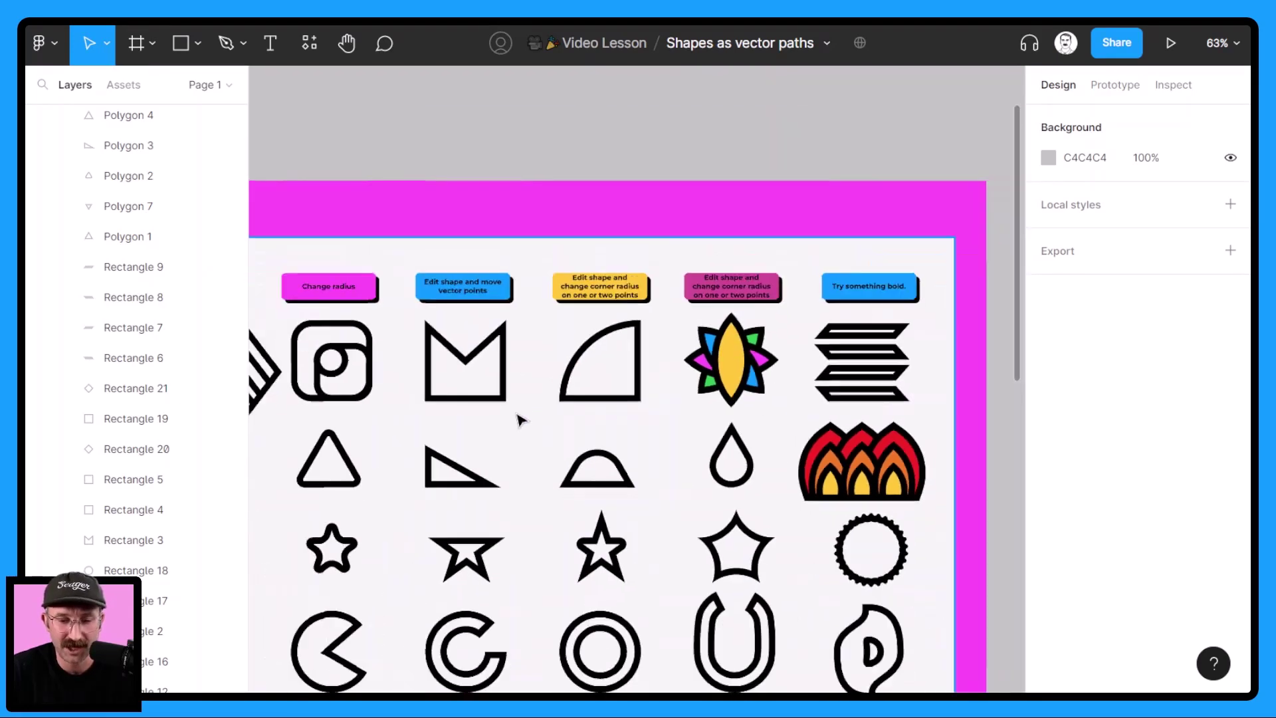
{"action": "scroll", "coordinate": [520, 420], "scroll_direction": "left", "scroll_amount": 5}
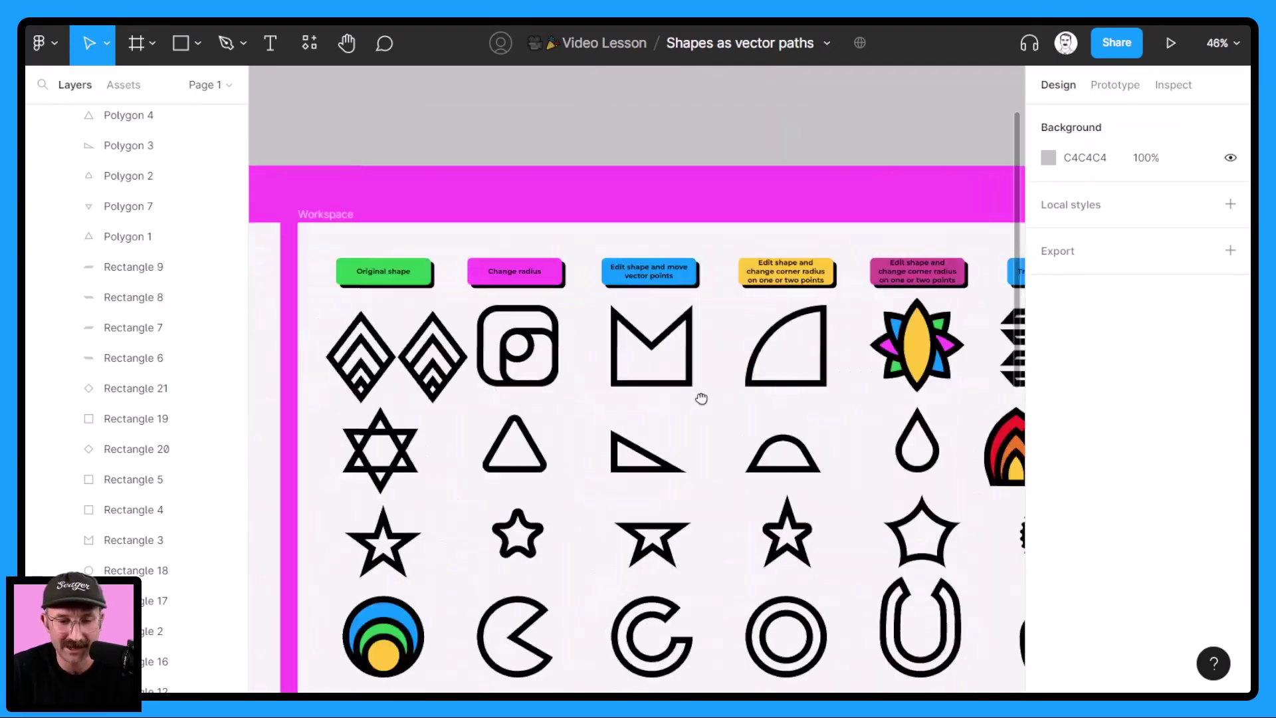
{"action": "scroll", "coordinate": [655, 490], "scroll_direction": "down", "scroll_amount": 5}
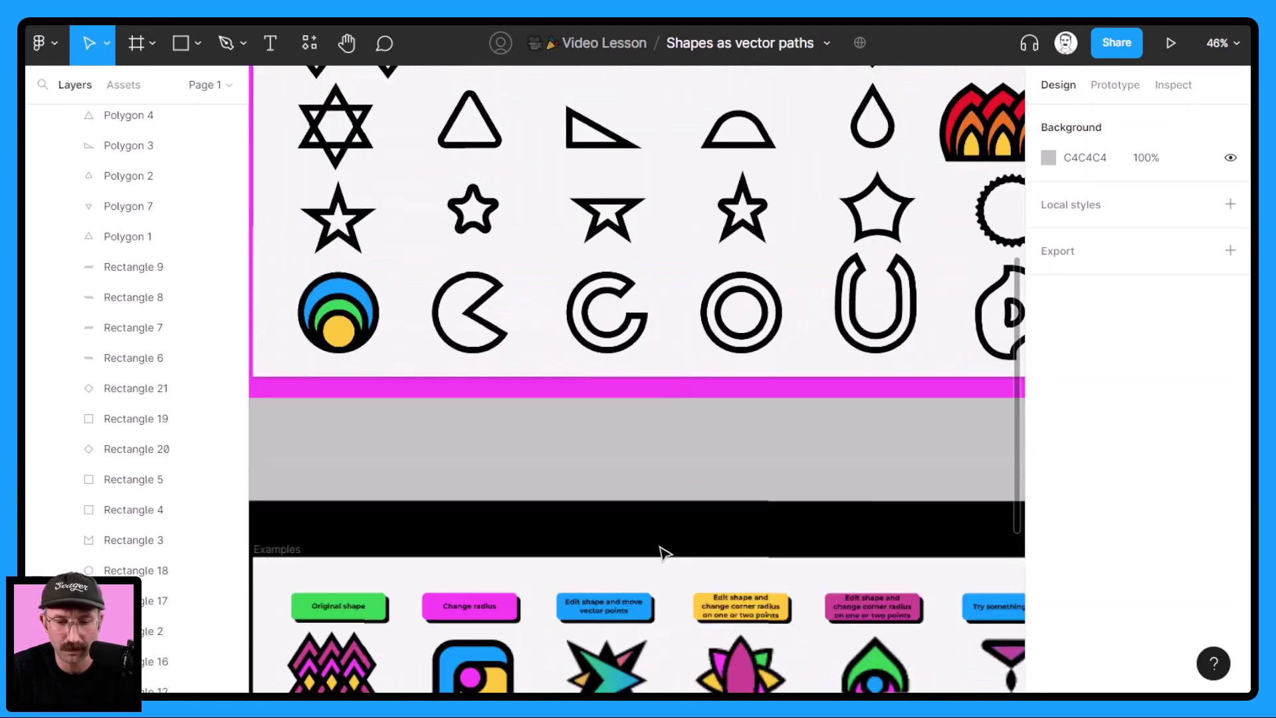
{"action": "scroll", "coordinate": [651, 412], "scroll_direction": "down", "scroll_amount": 5}
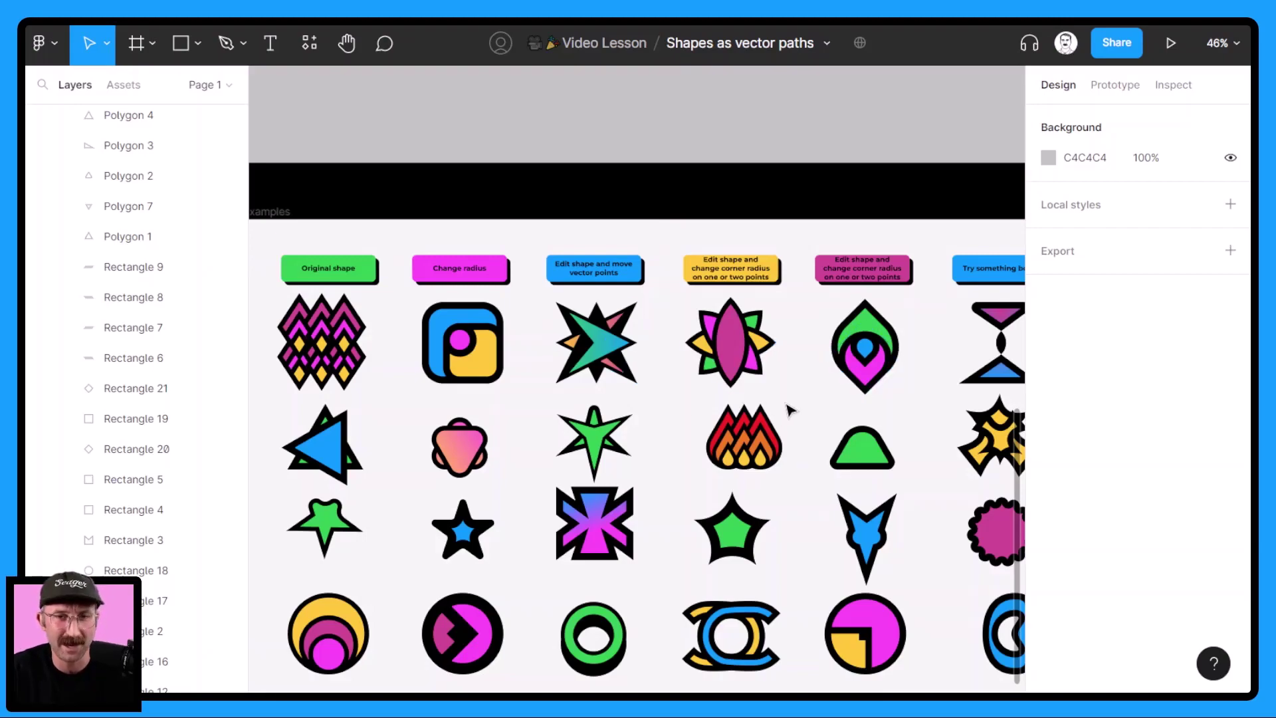
{"action": "scroll", "coordinate": [777, 356], "scroll_direction": "down", "scroll_amount": 5}
{"action": "scroll", "coordinate": [441, 373], "scroll_direction": "up", "scroll_amount": 3}
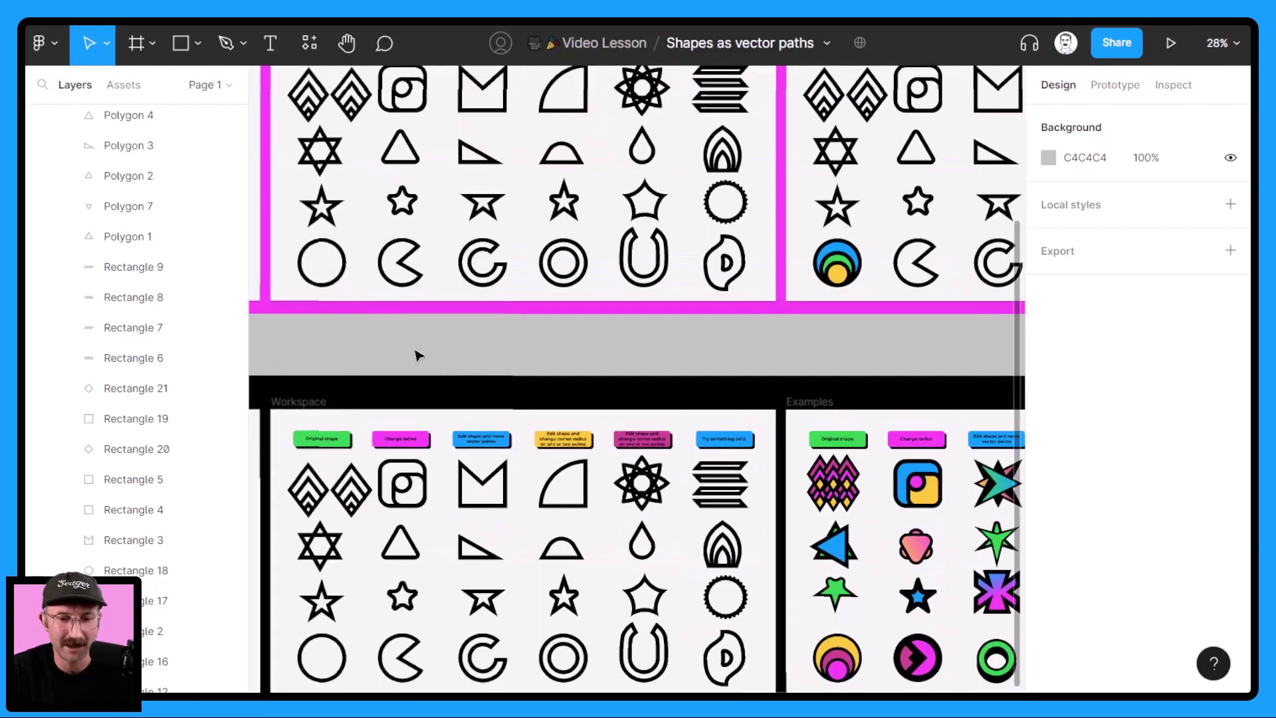
{"action": "scroll", "coordinate": [732, 402], "scroll_direction": "left", "scroll_amount": 10}
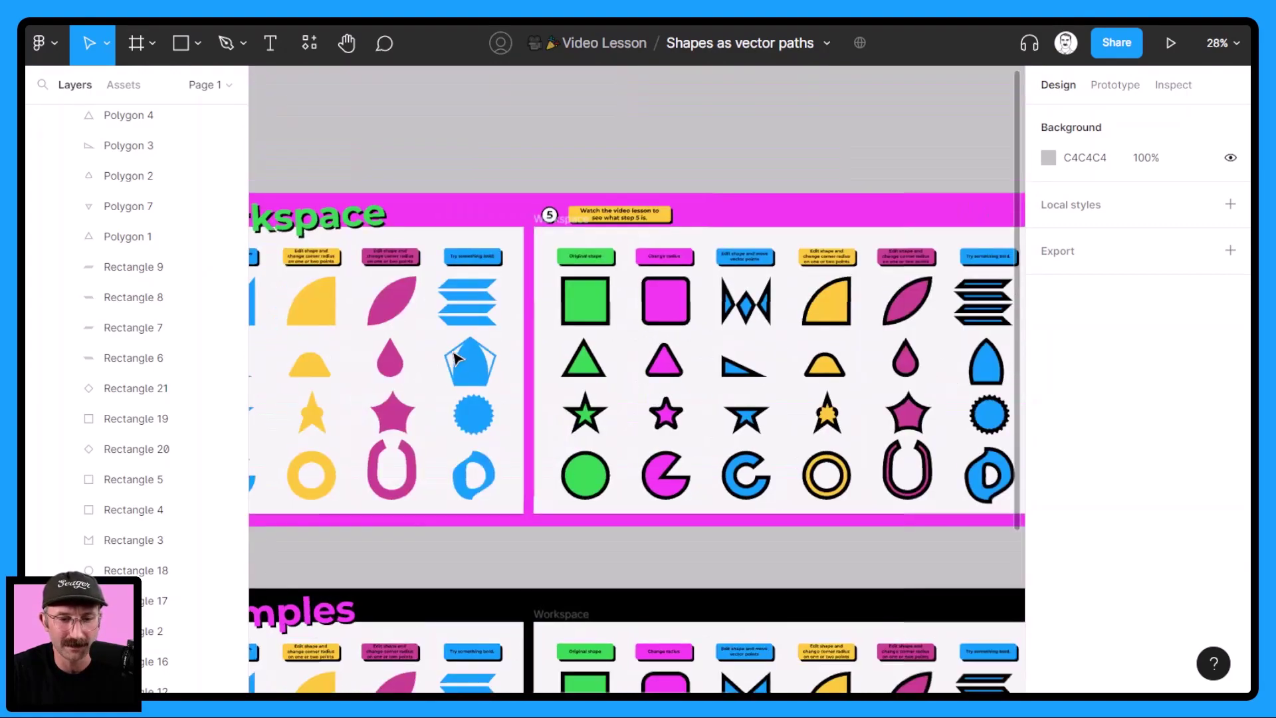
{"action": "scroll", "coordinate": [695, 351], "scroll_direction": "left", "scroll_amount": 3}
{"action": "scroll", "coordinate": [569, 399], "scroll_direction": "up", "scroll_amount": 3}
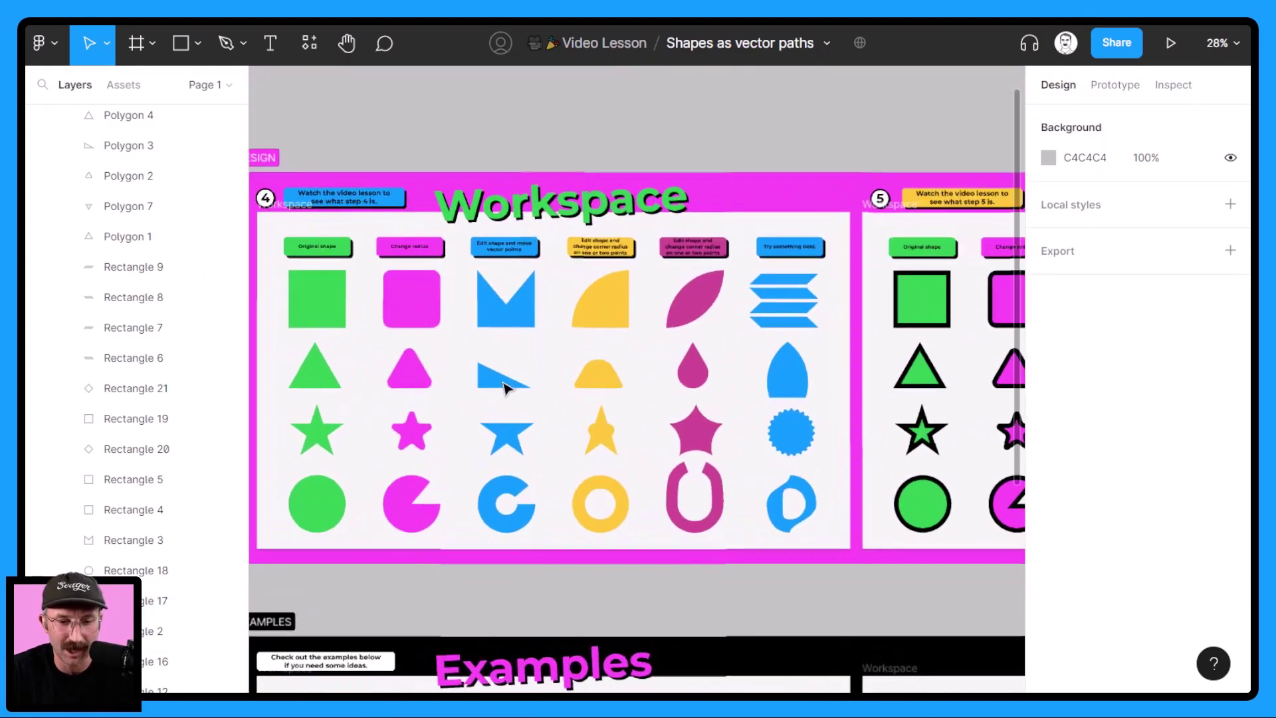
{"action": "scroll", "coordinate": [596, 396], "scroll_direction": "right", "scroll_amount": 1}
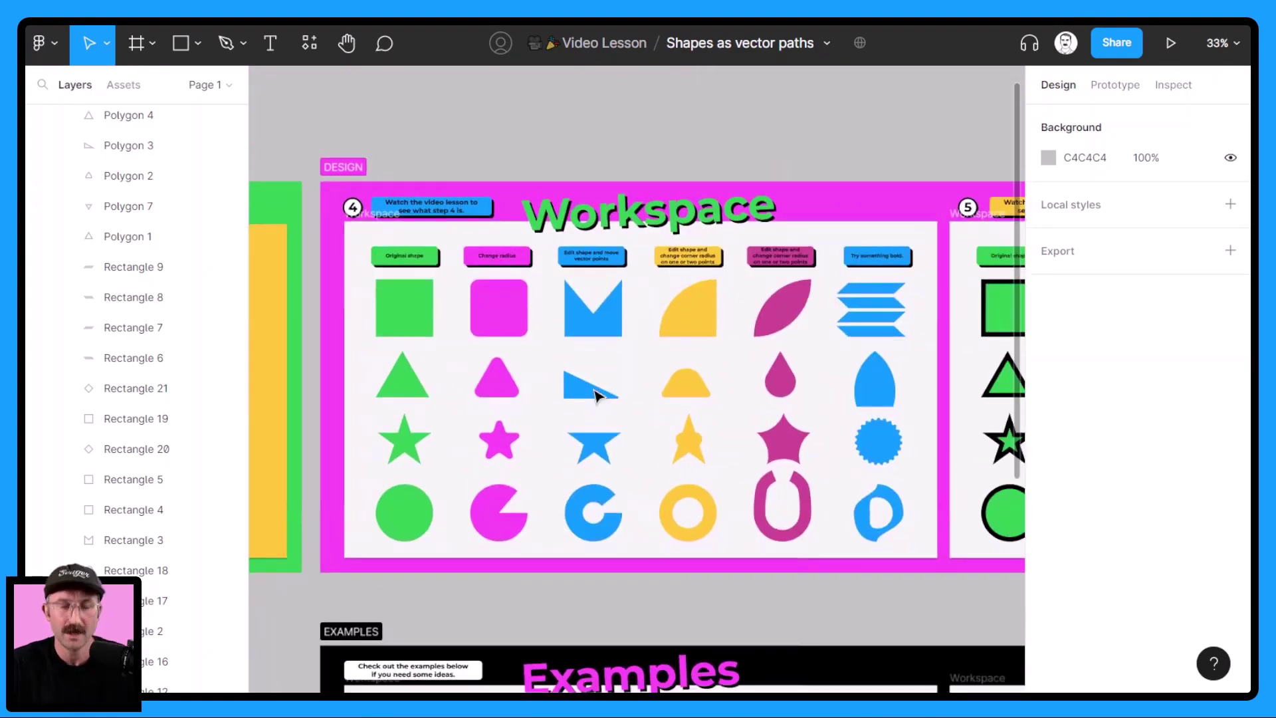